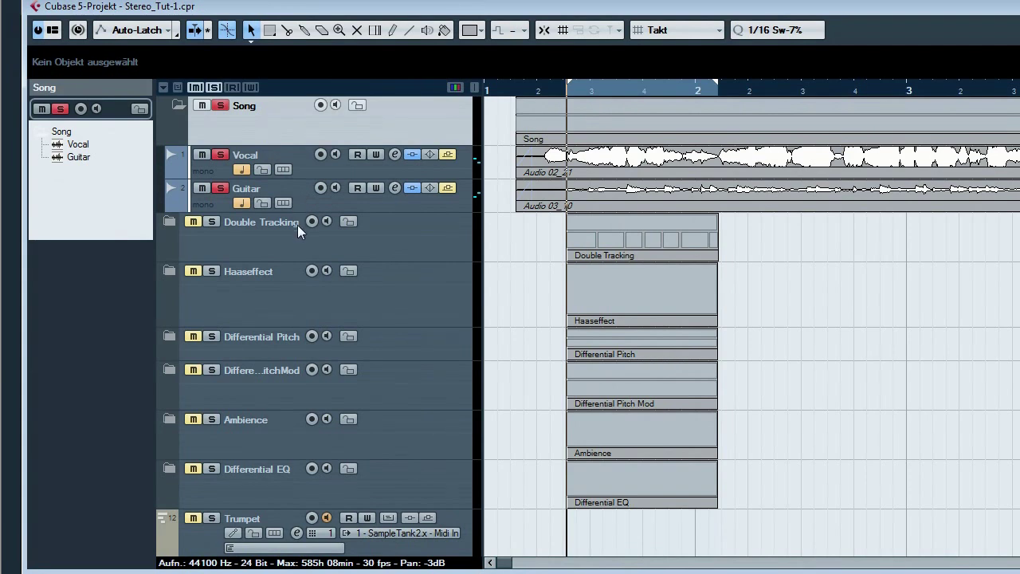
# Open the mixer, toggle the Vocal and Guitar solos, and scroll right to the Stereo_Out strip.
pyautogui.press('F3')
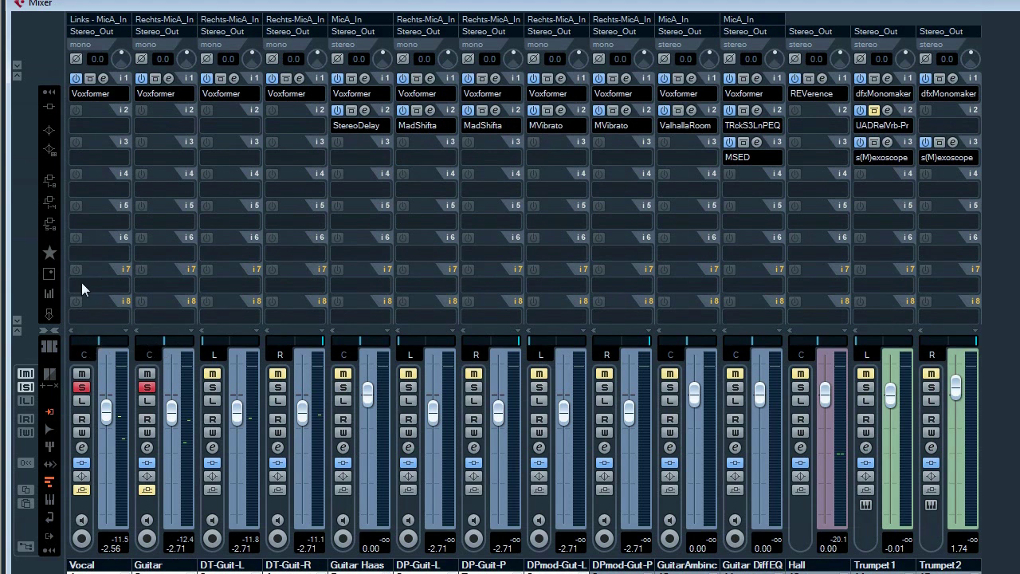
pyautogui.click(147, 388)
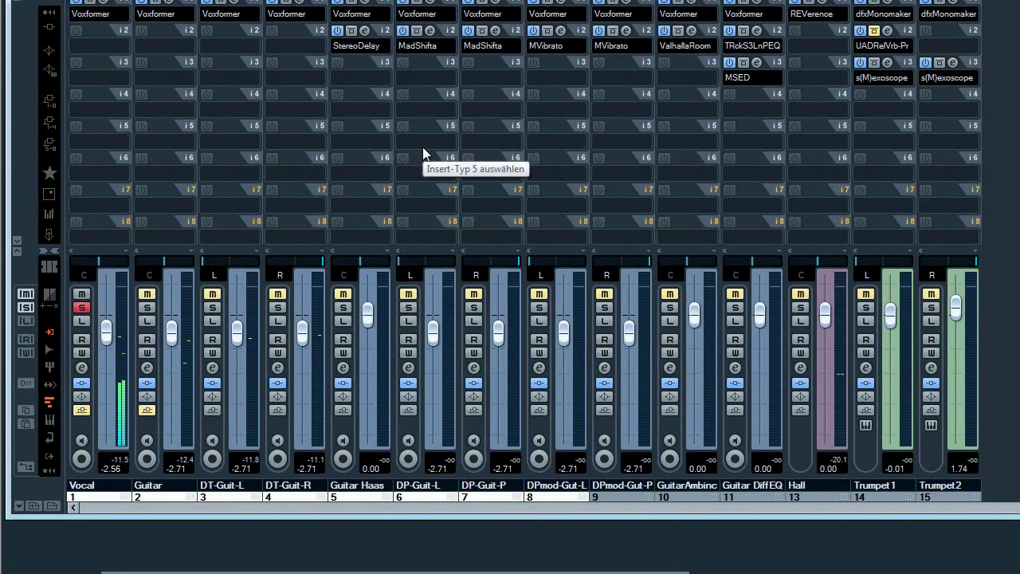
pyautogui.click(83, 308)
pyautogui.click(147, 308)
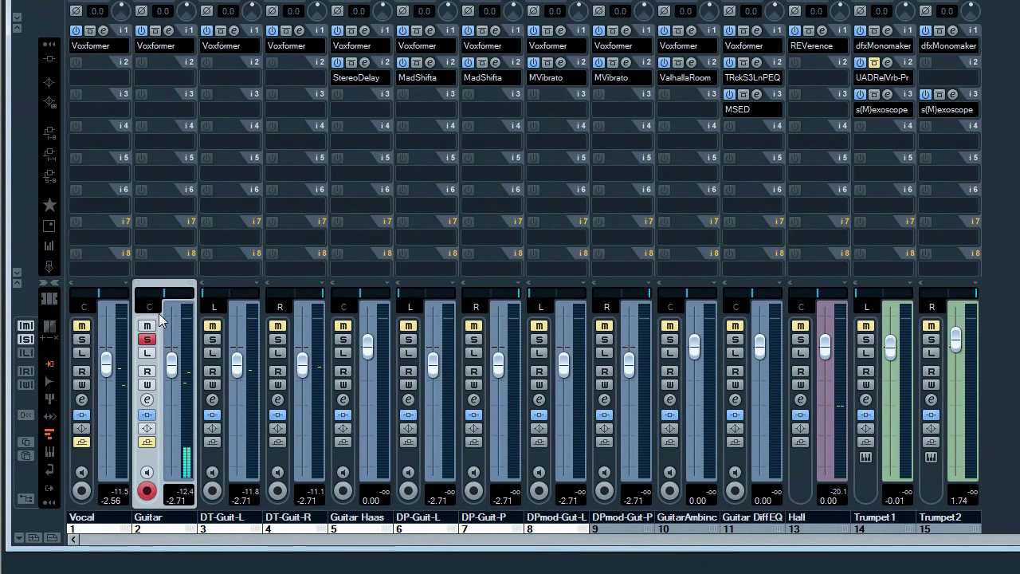
pyautogui.click(147, 340)
pyautogui.hscroll(5, 945, 274)
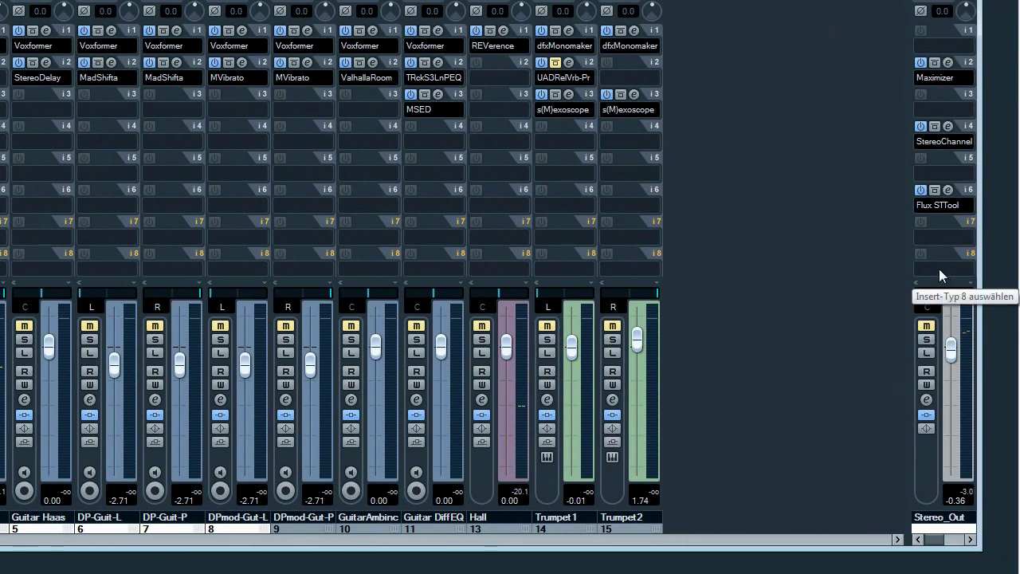
# Open the Flux Stereo Tool from Stereo_Out insert 6, move it to the upper left, and solo Vocal.
pyautogui.click(947, 190)
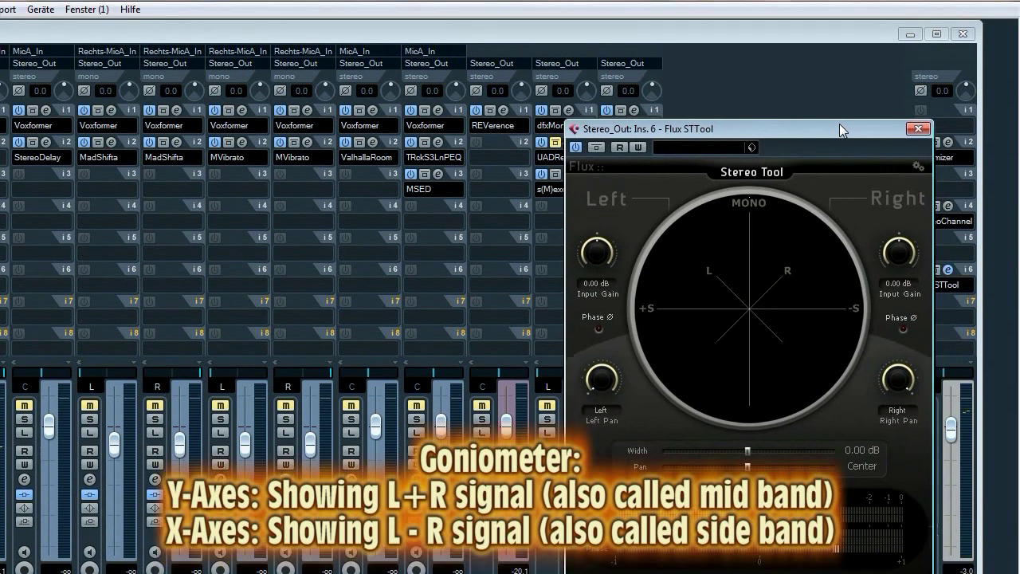
pyautogui.moveTo(839, 124); pyautogui.dragTo(835, 70)
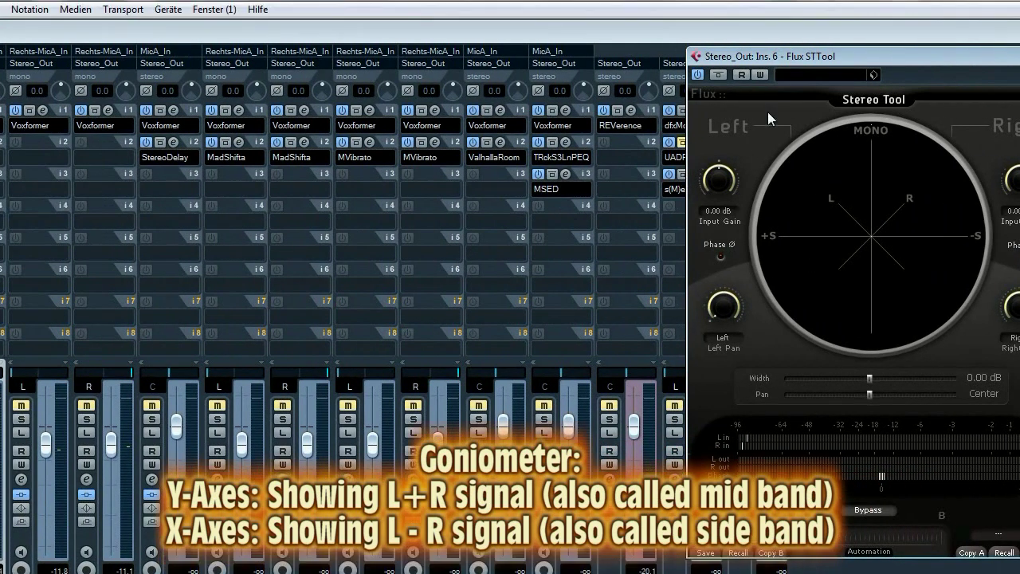
pyautogui.moveTo(767, 56); pyautogui.dragTo(188, 67)
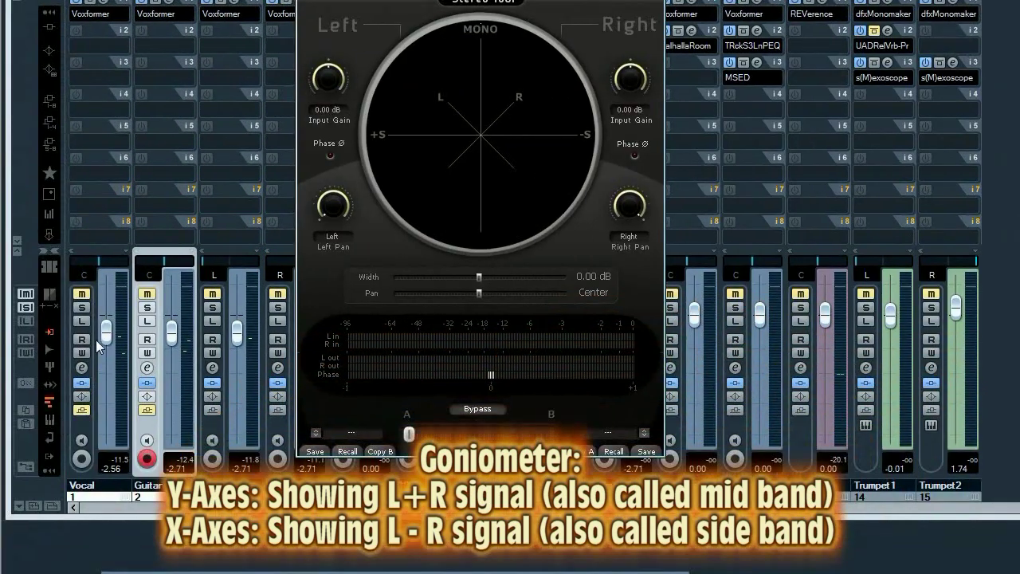
pyautogui.click(51, 341)
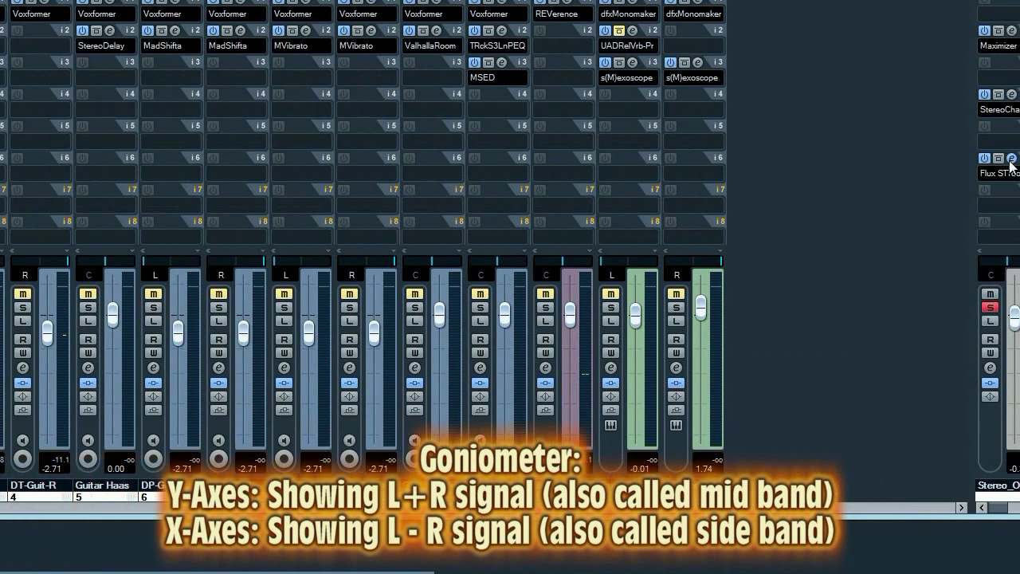
pyautogui.click(946, 159)
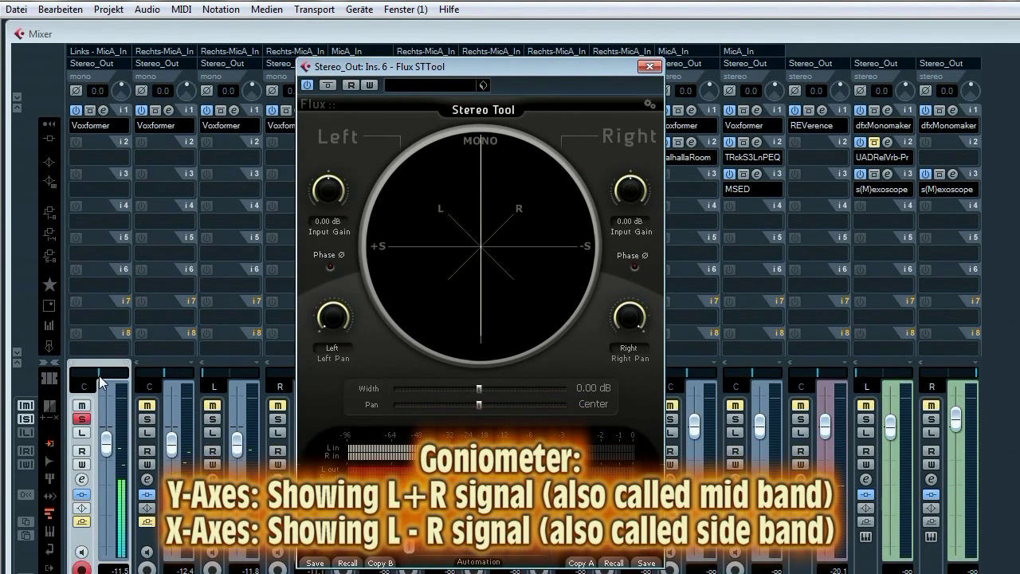
# Set the Stereo Tool window Always on Top, sweep the Vocal pan left and right, then solo only Guitar.
pyautogui.moveTo(101, 382); pyautogui.dragTo(82, 381)
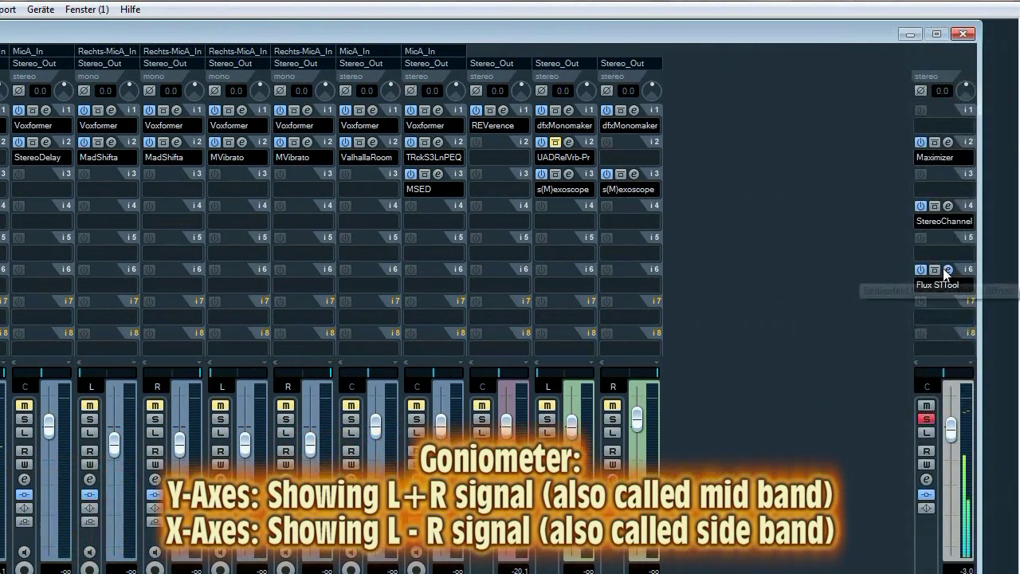
pyautogui.click(934, 287)
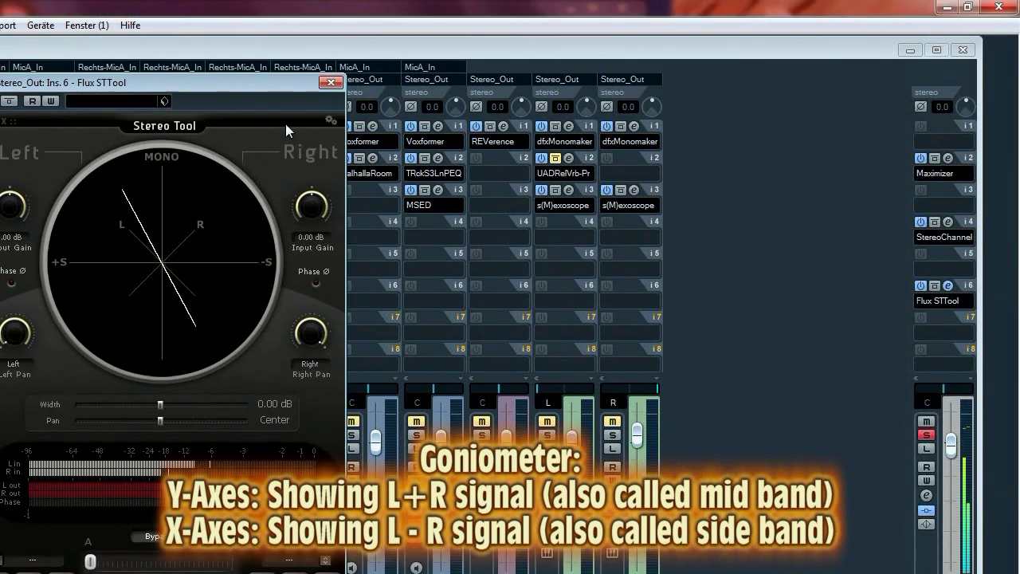
pyautogui.rightClick(271, 97)
pyautogui.click(326, 107)
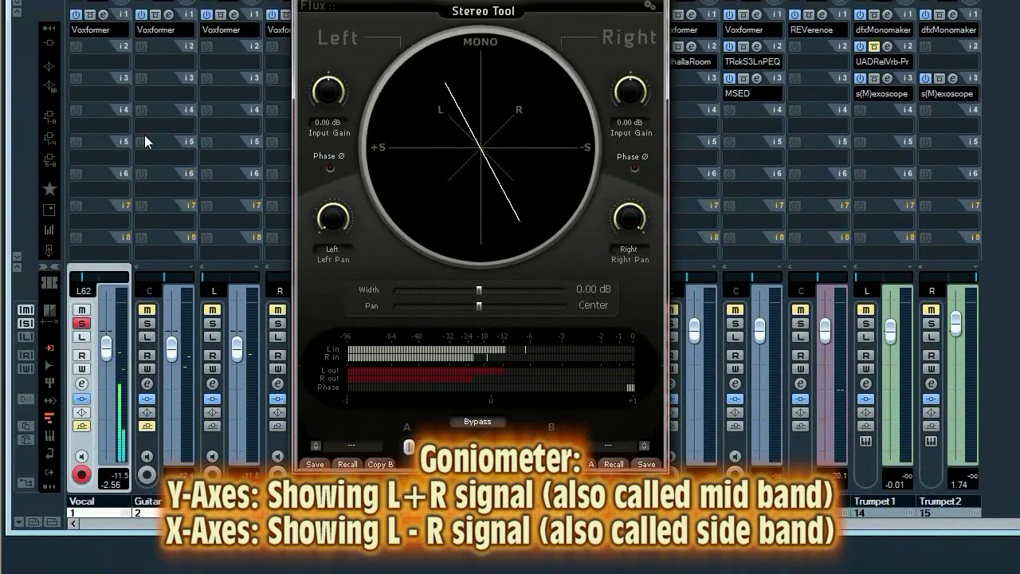
pyautogui.moveTo(86, 285)
pyautogui.mouseDown()
pyautogui.moveTo(117, 290)
pyautogui.moveTo(75, 295)
pyautogui.moveTo(128, 295)
pyautogui.moveTo(91, 294)
pyautogui.mouseUp()
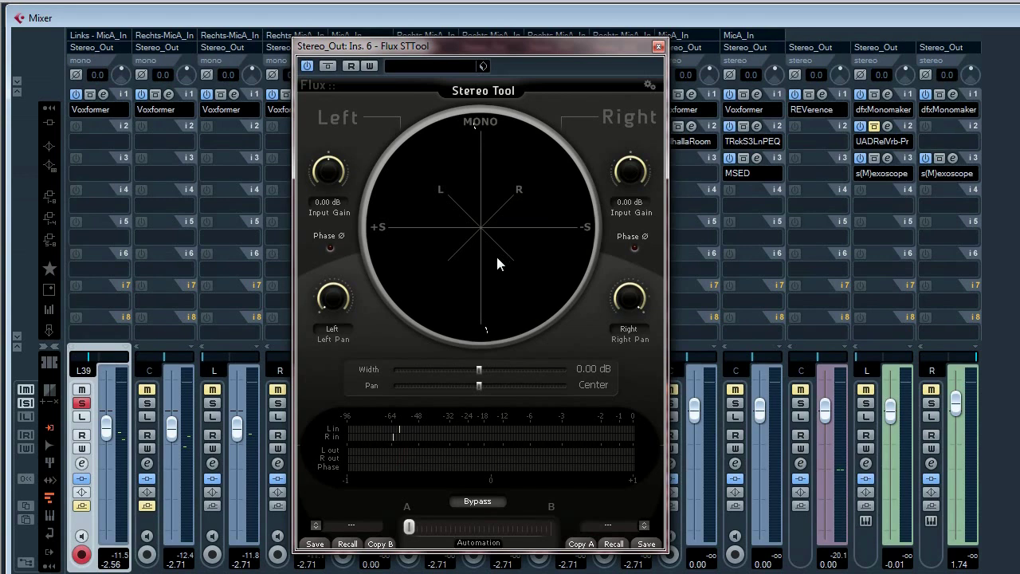
pyautogui.click(147, 402)
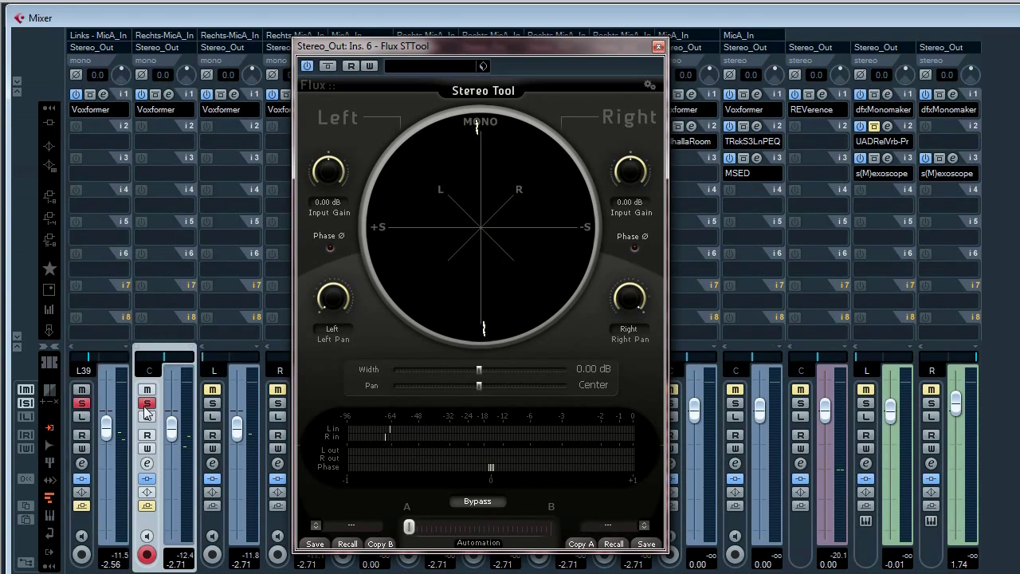
pyautogui.click(82, 402)
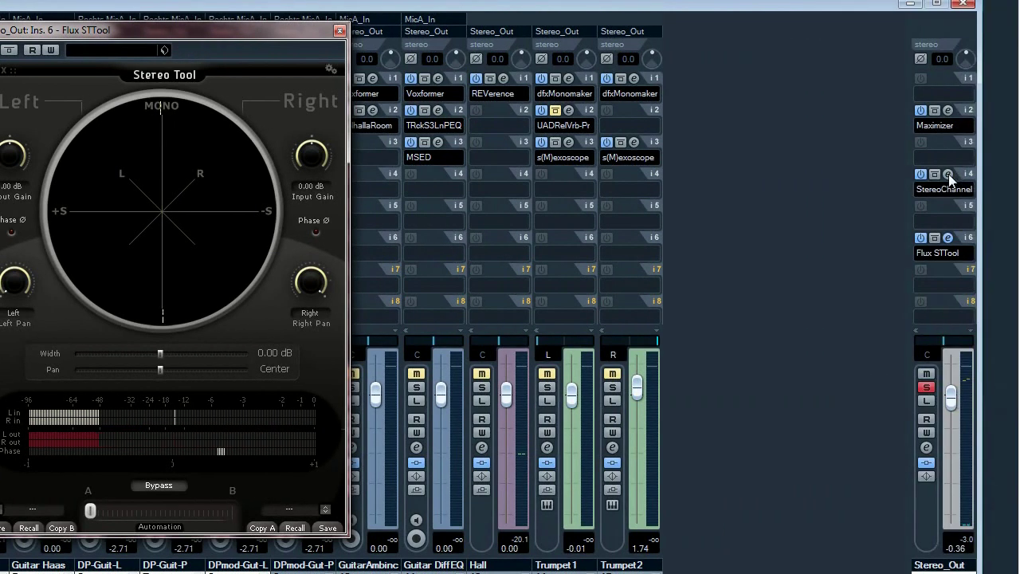
# Open StereoChannel from Stereo_Out insert 4, set it Always on Top, and place it beside the Stereo Tool.
pyautogui.click(948, 175)
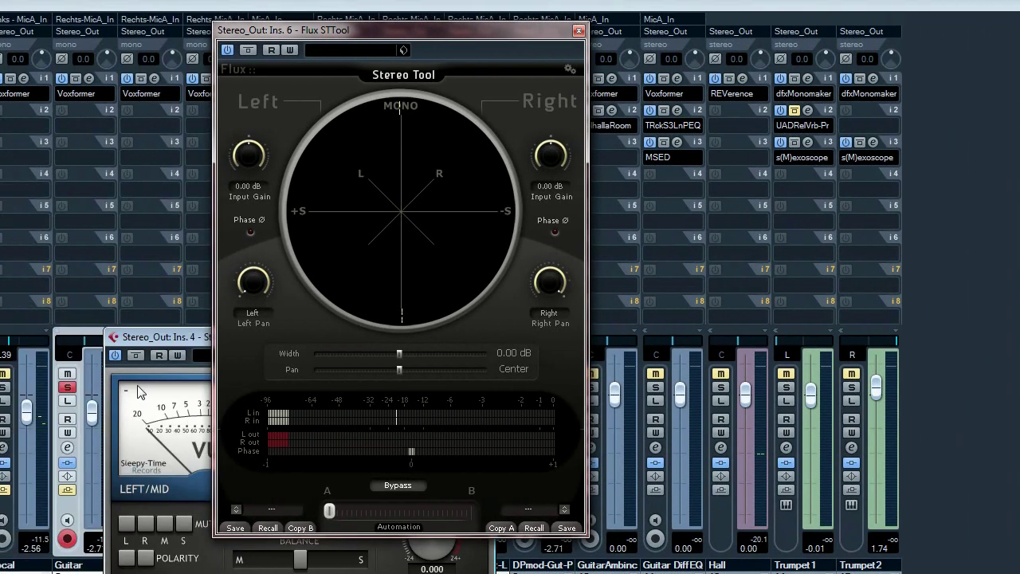
pyautogui.moveTo(381, 32); pyautogui.dragTo(827, 88)
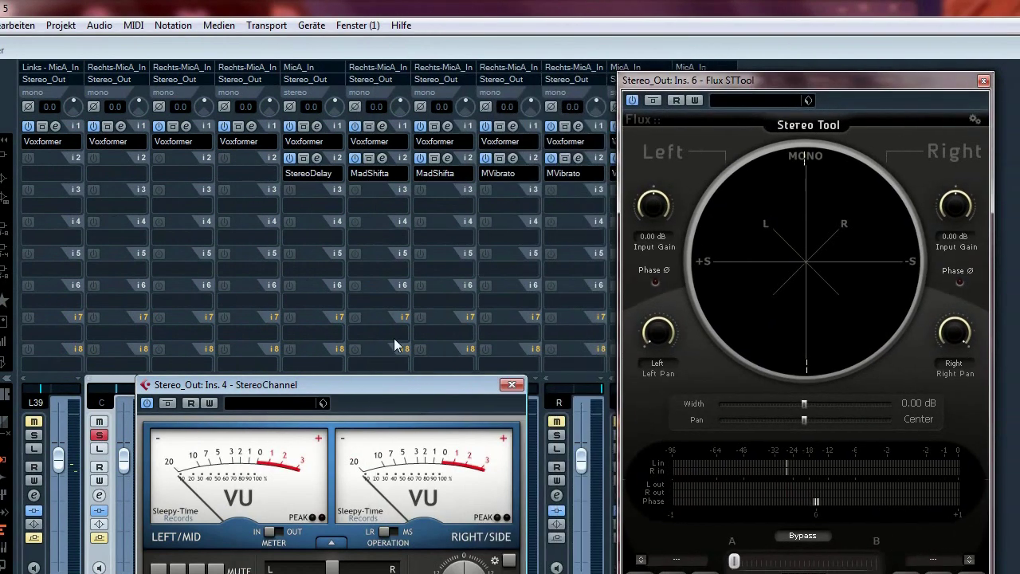
pyautogui.moveTo(396, 388); pyautogui.dragTo(436, 189)
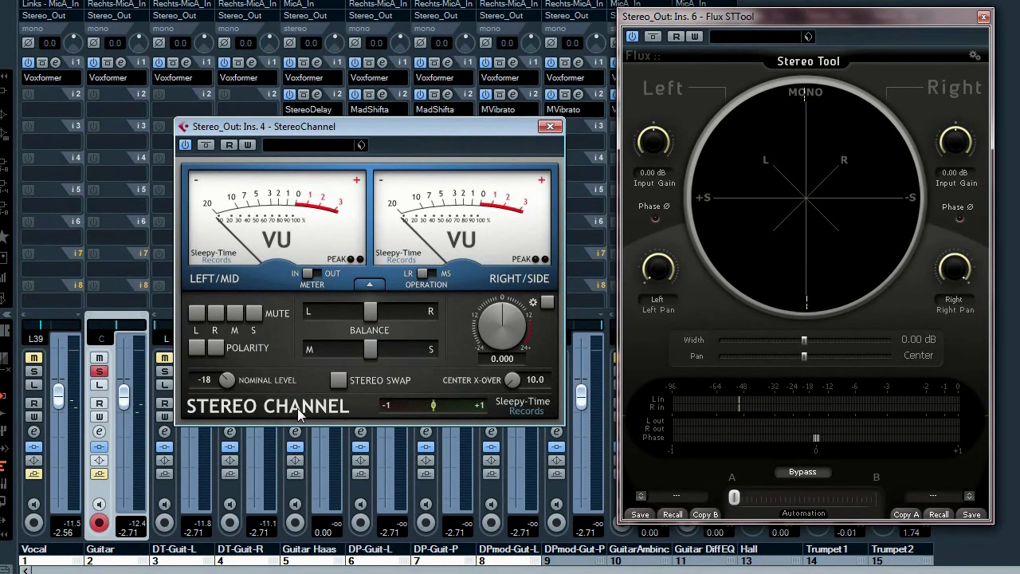
pyautogui.rightClick(479, 153)
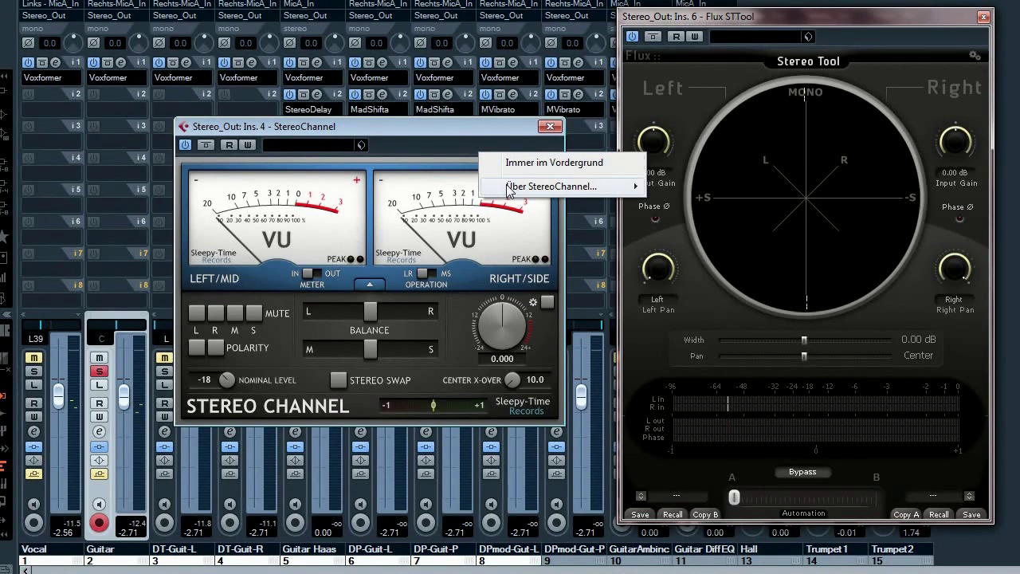
pyautogui.click(560, 163)
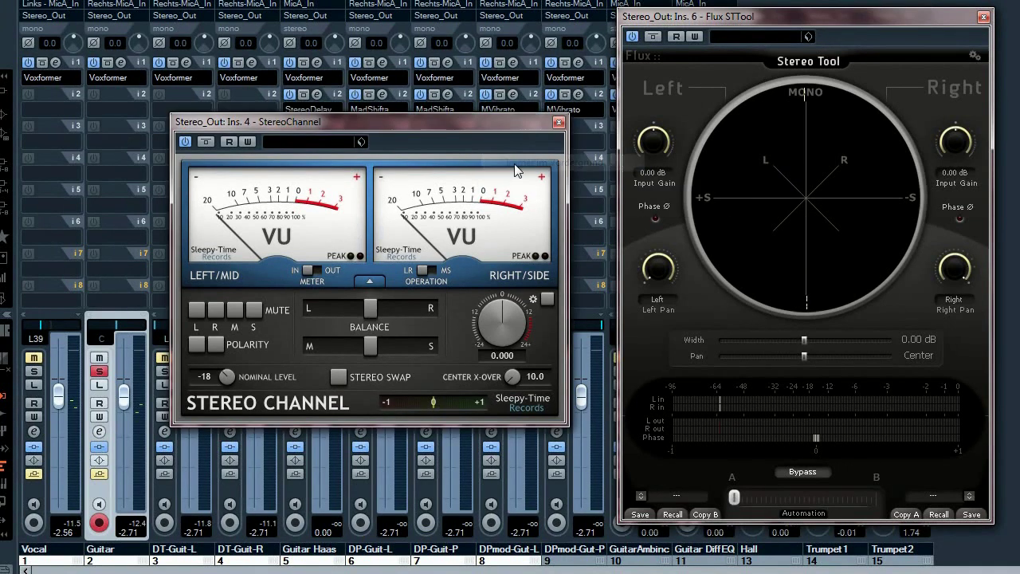
pyautogui.moveTo(424, 122); pyautogui.dragTo(456, 27)
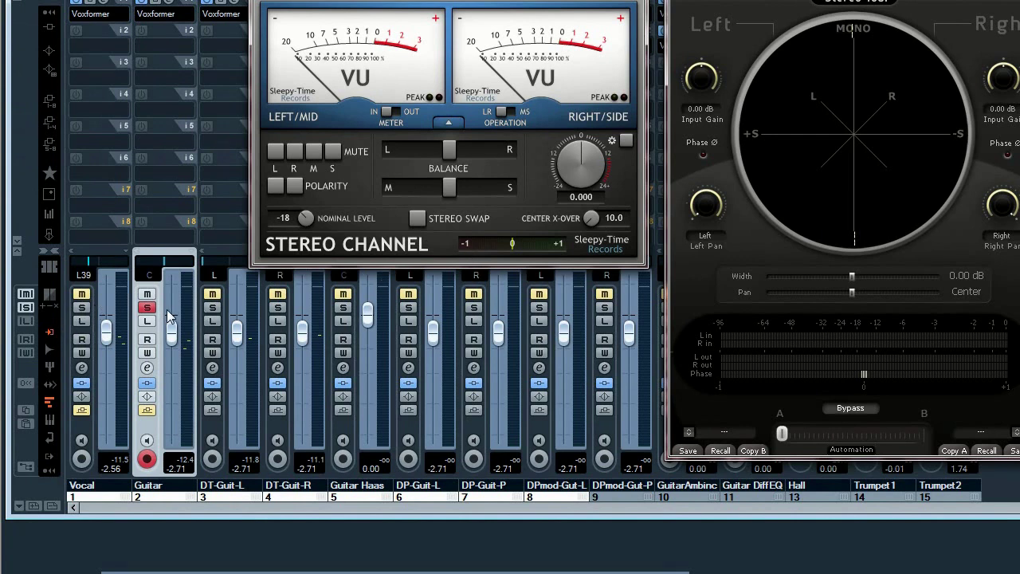
# Start playback and pan the soloed Guitar right to R36 while watching the VU and goniometer.
pyautogui.press('space')
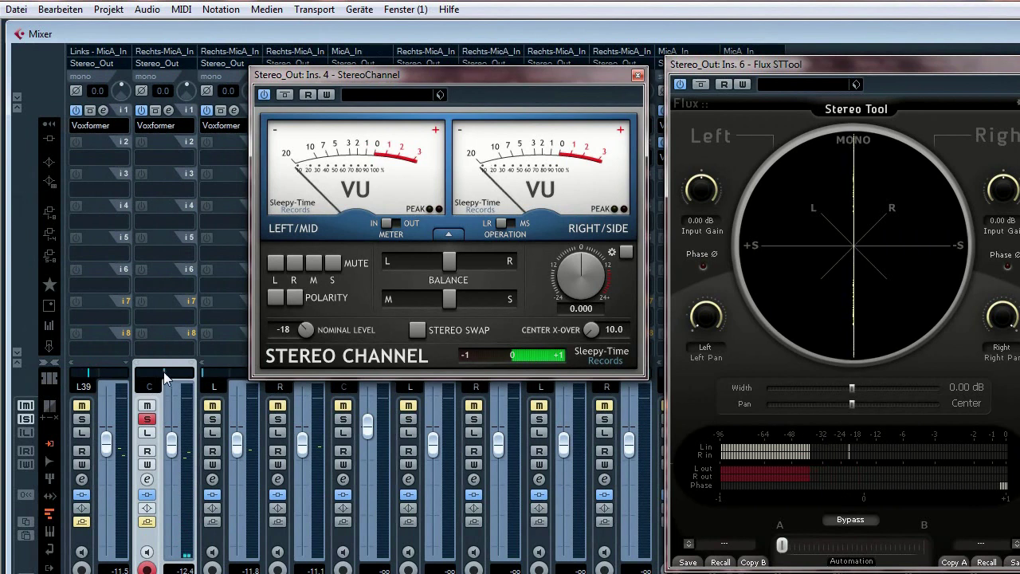
pyautogui.moveTo(165, 377)
pyautogui.mouseDown()
pyautogui.moveTo(200, 379)
pyautogui.moveTo(177, 379)
pyautogui.mouseUp()
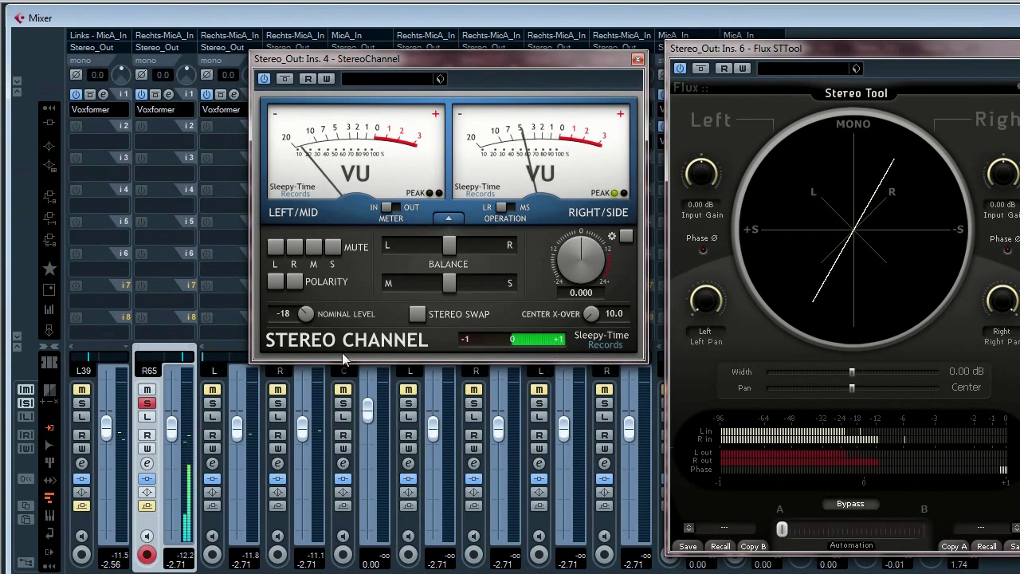
pyautogui.moveTo(182, 360); pyautogui.dragTo(186, 362)
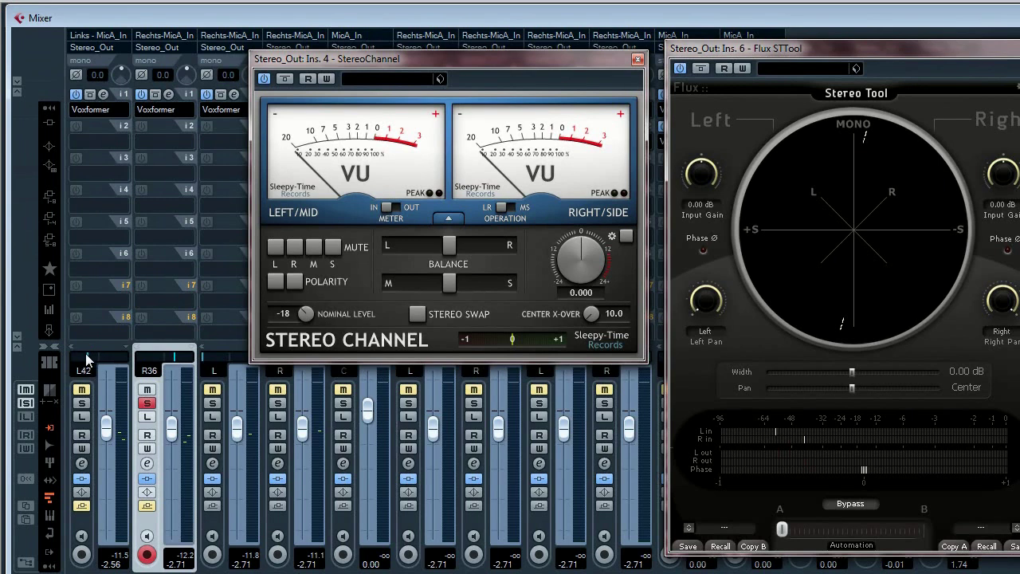
pyautogui.scroll(3, 87, 360)
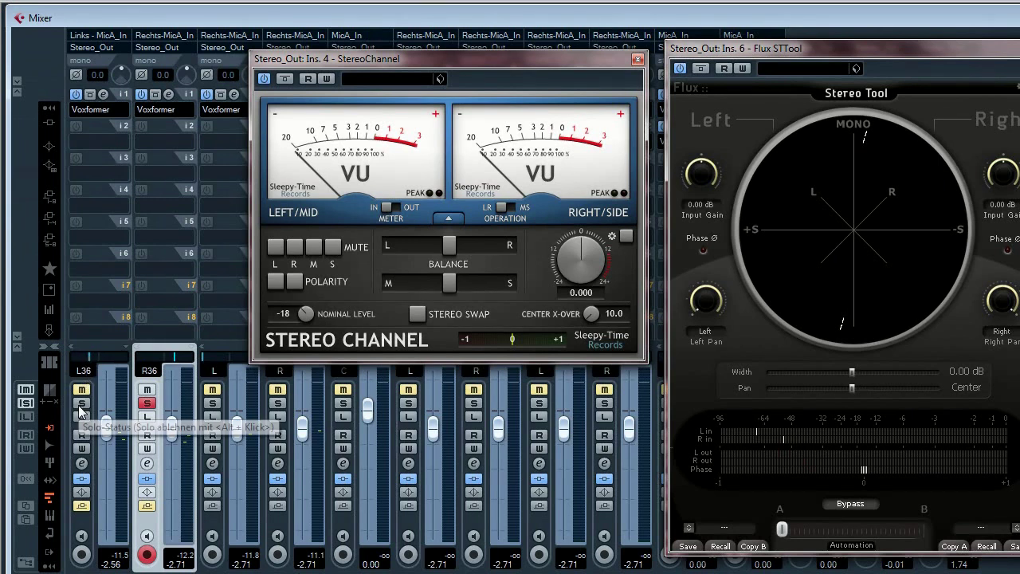
pyautogui.click(81, 405)
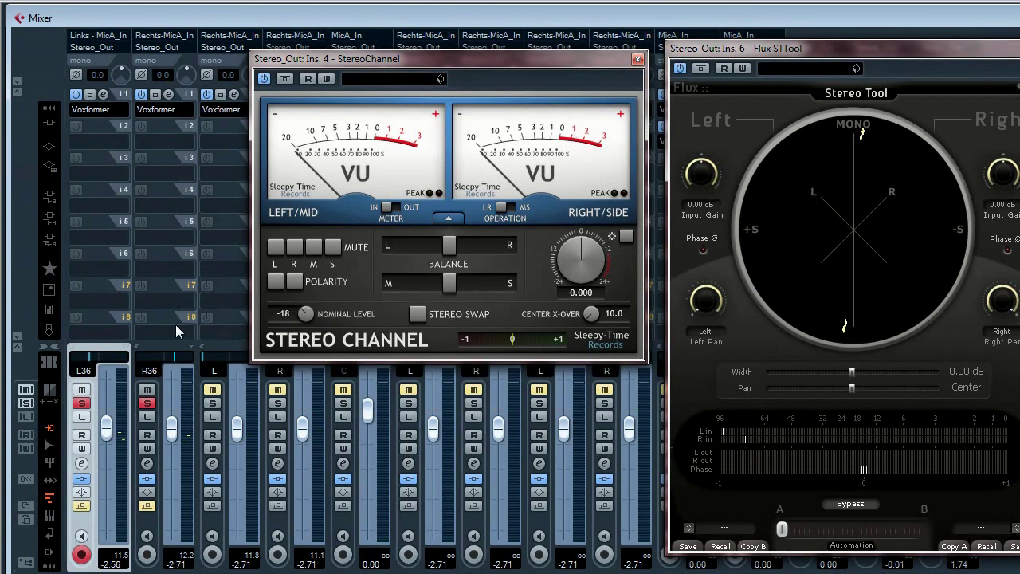
pyautogui.press('space')
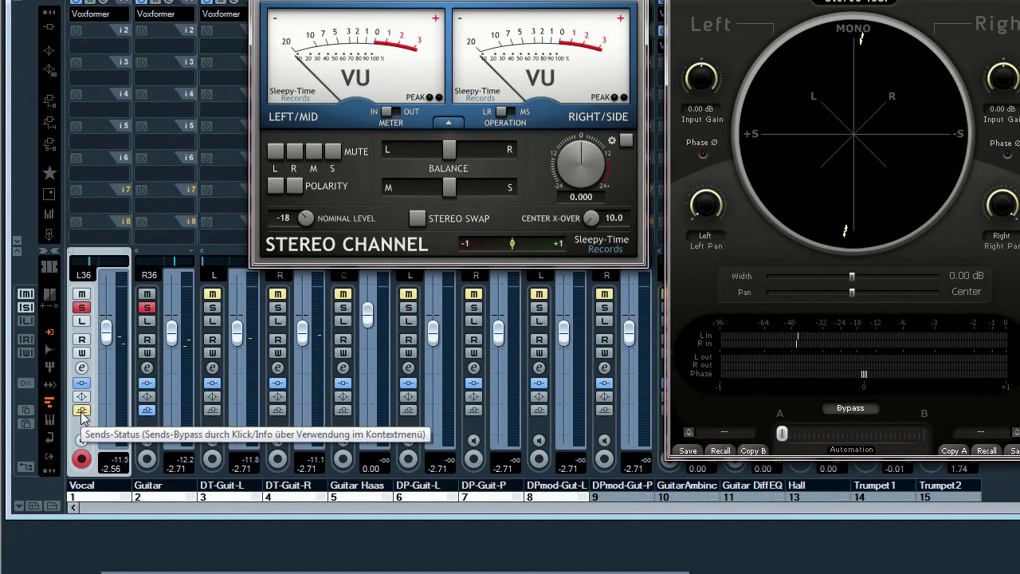
pyautogui.click(81, 412)
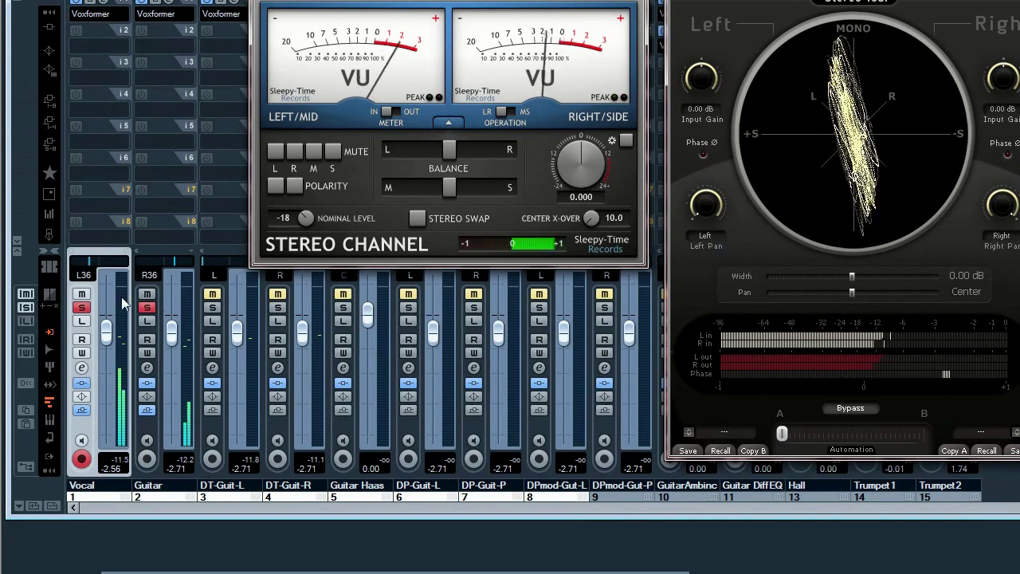
pyautogui.click(81, 307)
pyautogui.click(81, 307)
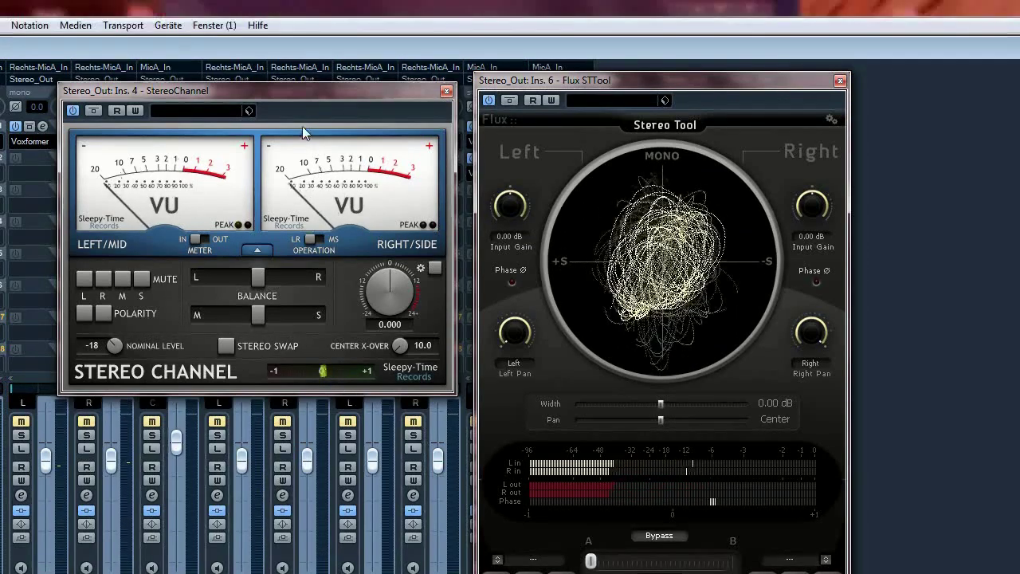
pyautogui.moveTo(269, 96)
pyautogui.mouseDown()
pyautogui.moveTo(263, 107)
pyautogui.moveTo(285, 104)
pyautogui.moveTo(284, 86)
pyautogui.mouseUp()
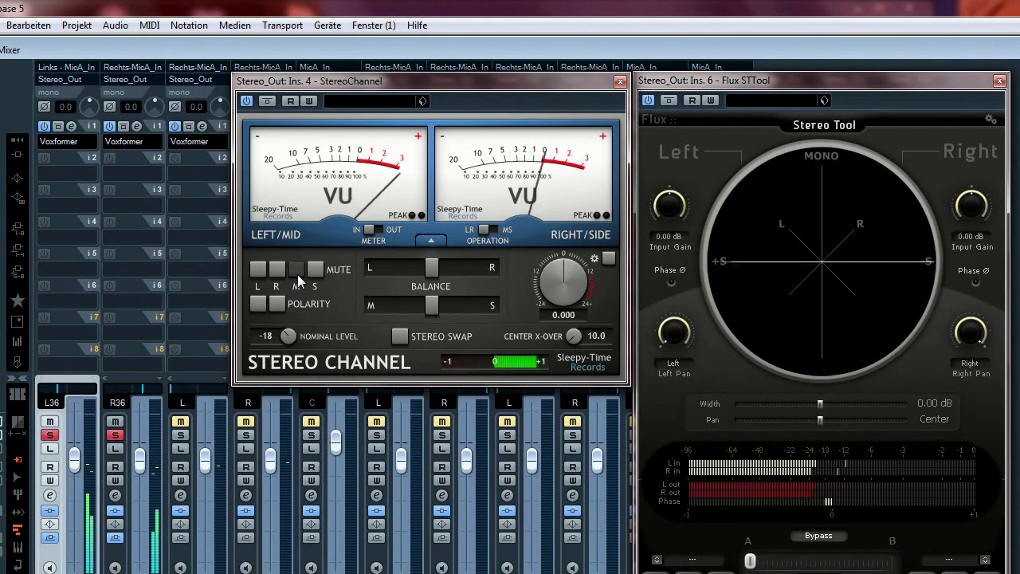
# Toggle StereoChannel's M and S mutes in turn to hear the vocal's mid and side parts alone.
pyautogui.click(298, 273)
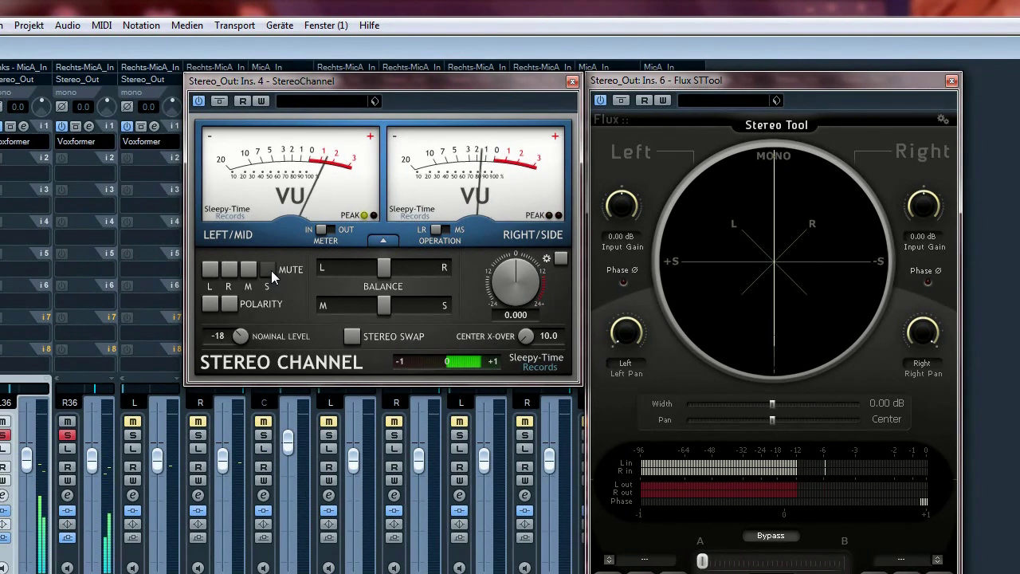
pyautogui.click(271, 272)
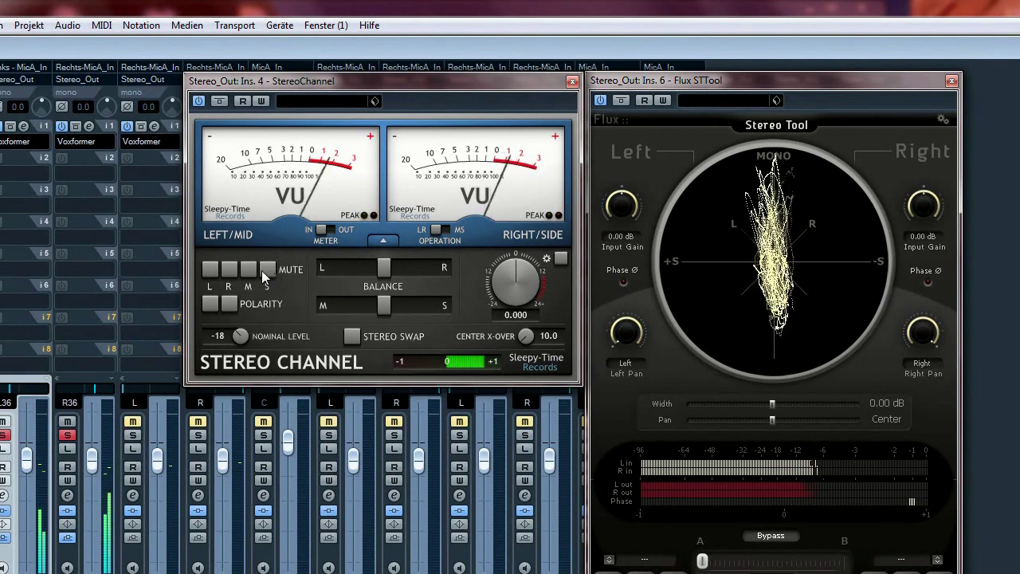
pyautogui.click(265, 271)
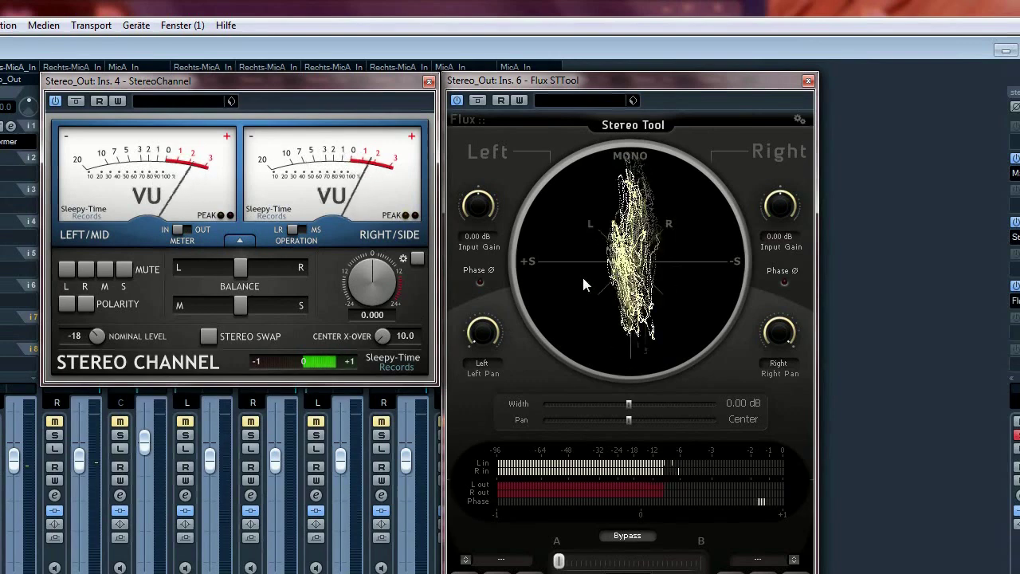
# Move the plugin windows aside, enable Listen on the Hall channel, and centre the Stereo Tool window.
pyautogui.moveTo(676, 82); pyautogui.dragTo(874, 90)
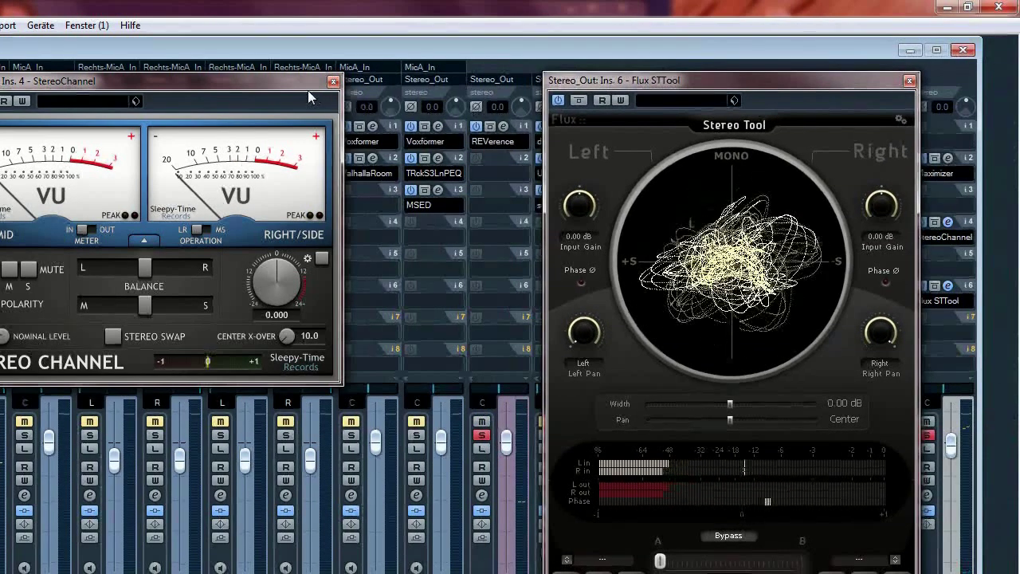
pyautogui.moveTo(308, 90); pyautogui.dragTo(243, 135)
pyautogui.moveTo(642, 90); pyautogui.dragTo(726, 121)
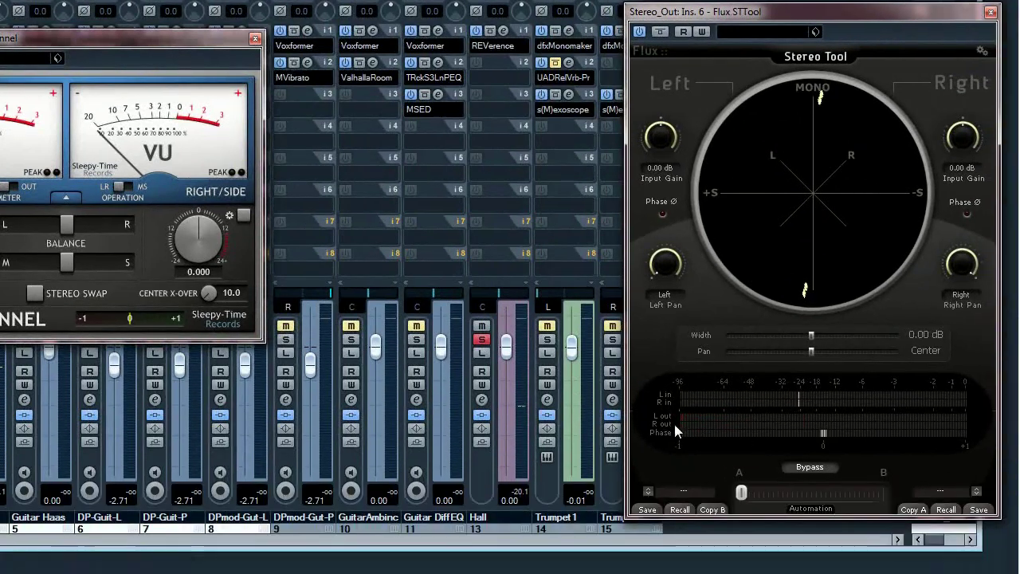
pyautogui.click(482, 353)
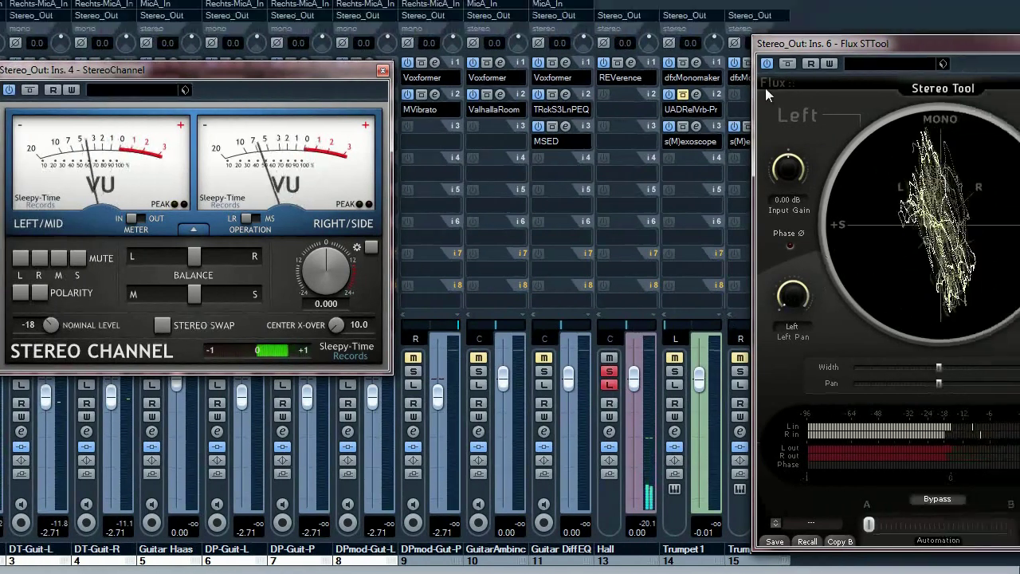
pyautogui.moveTo(800, 44); pyautogui.dragTo(532, 16)
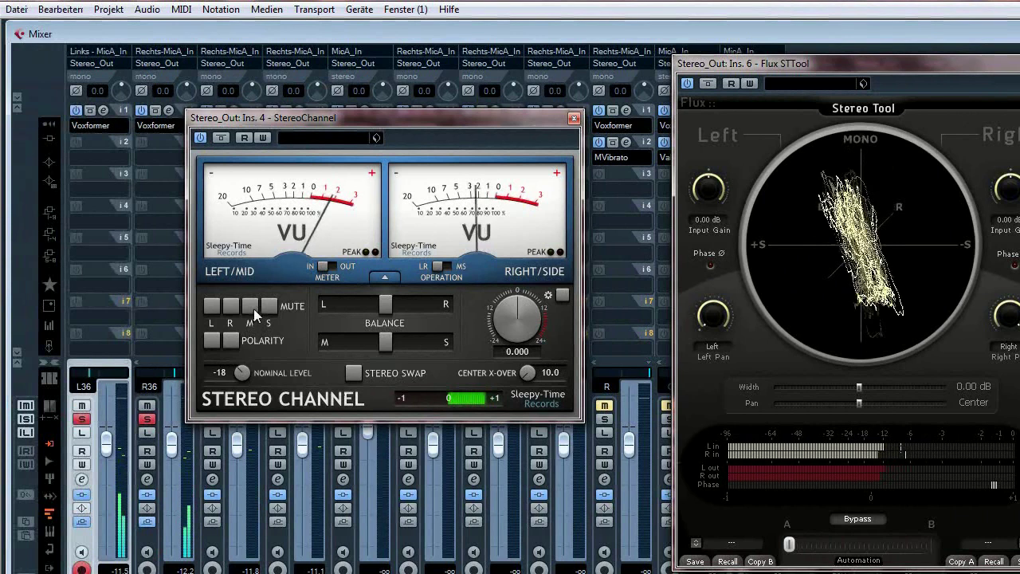
# Compare the Hall signal's mid and side parts by toggling StereoChannel's M and S mutes.
pyautogui.click(251, 309)
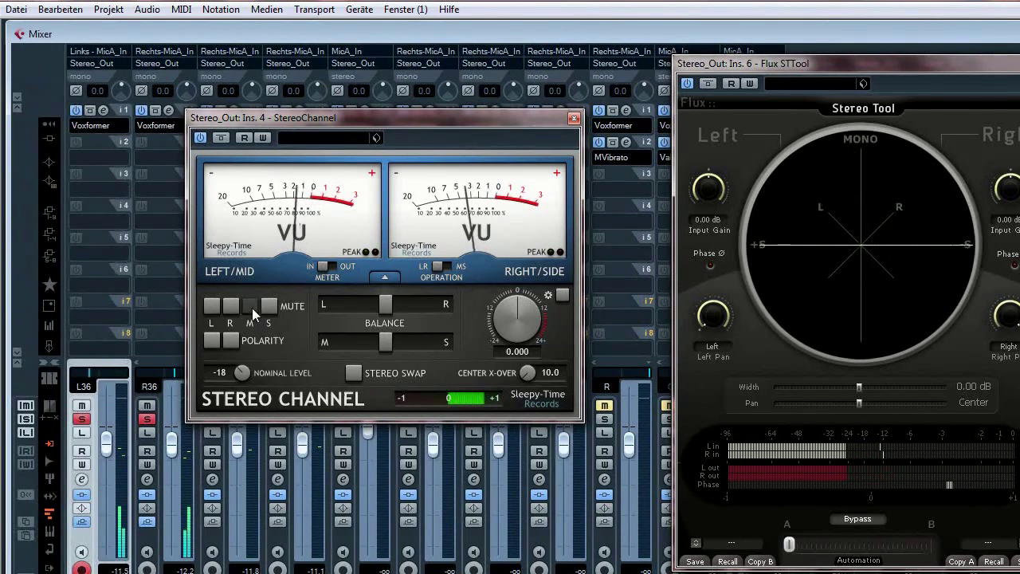
pyautogui.click(251, 307)
pyautogui.click(270, 307)
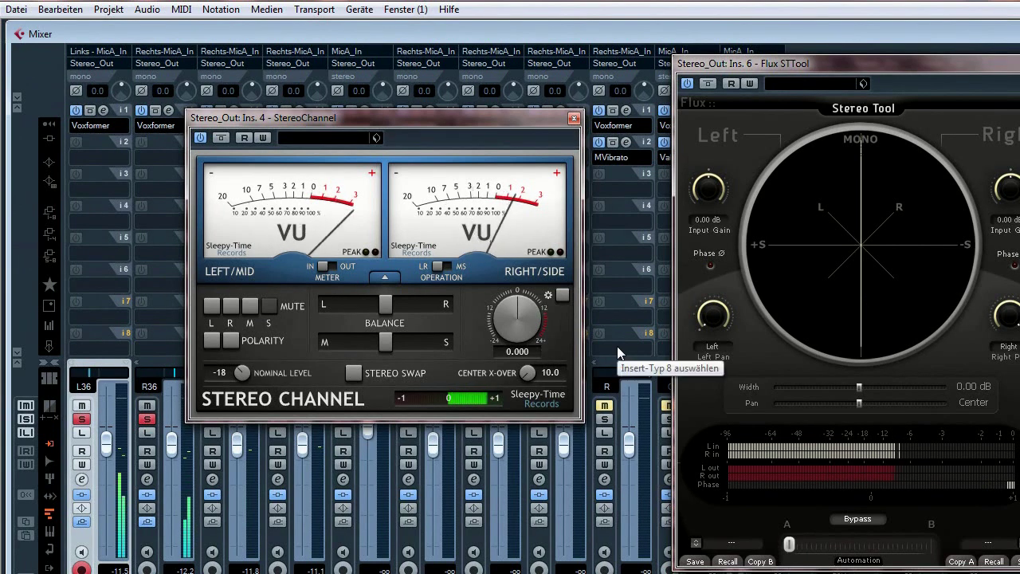
pyautogui.click(272, 304)
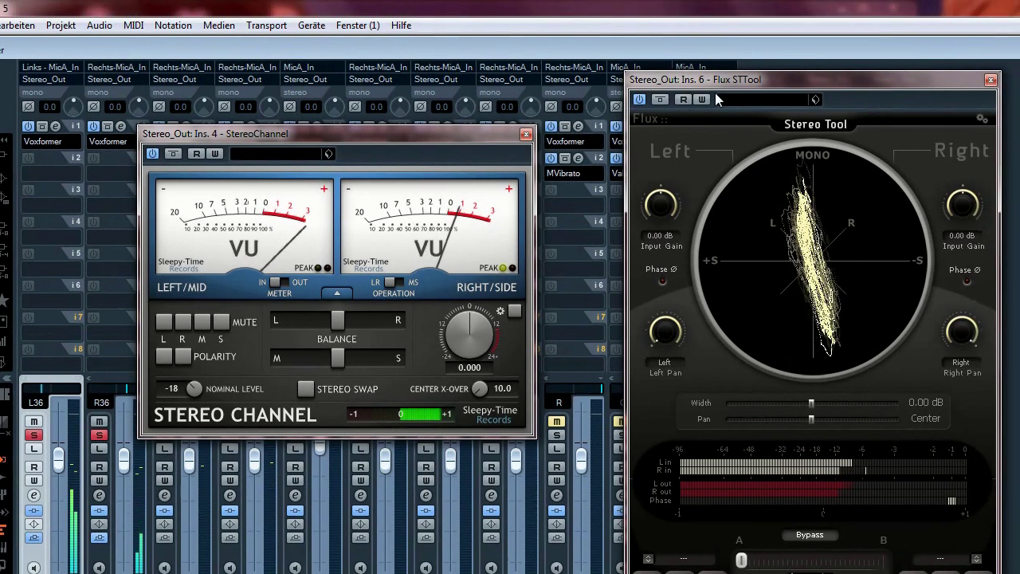
# Take the Hall channel out of Listen, then solo and select the Vocal channel.
pyautogui.moveTo(761, 65); pyautogui.dragTo(1003, 68)
pyautogui.click(625, 434)
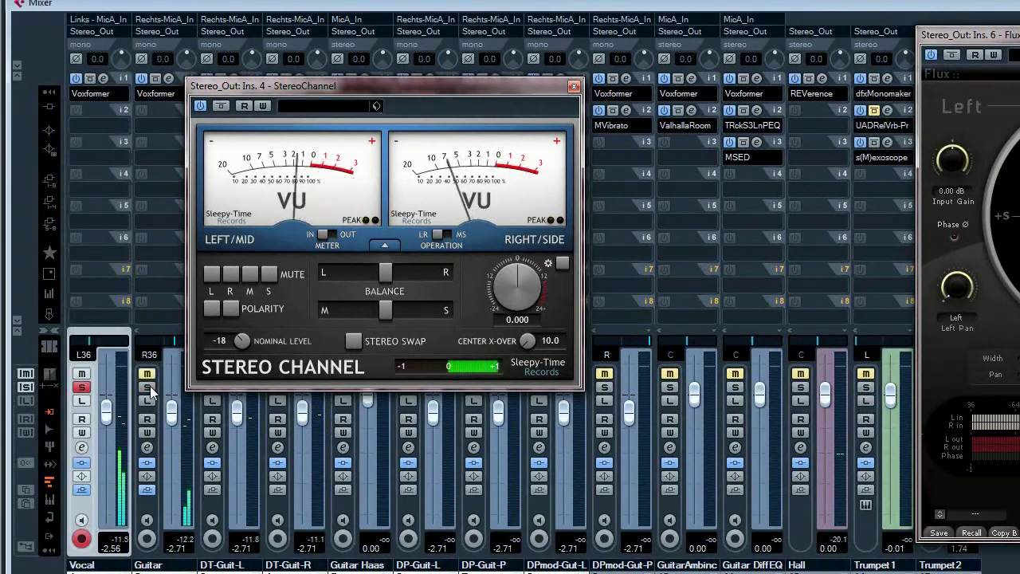
pyautogui.click(81, 387)
pyautogui.click(93, 388)
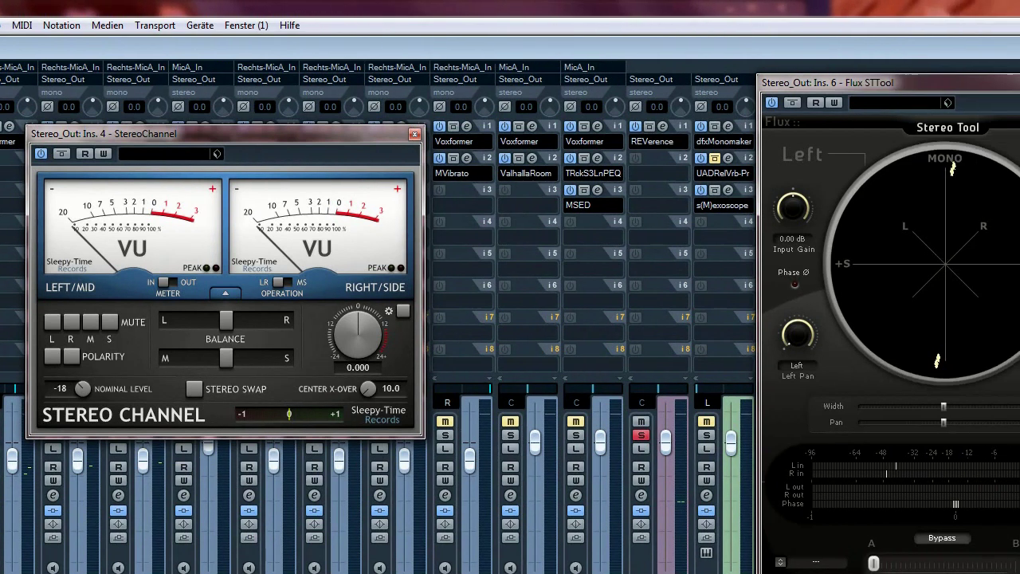
# Close the mixer and the StereoChannel and Flux Stereo Tool plugin windows.
pyautogui.moveTo(1014, 83); pyautogui.dragTo(636, 126)
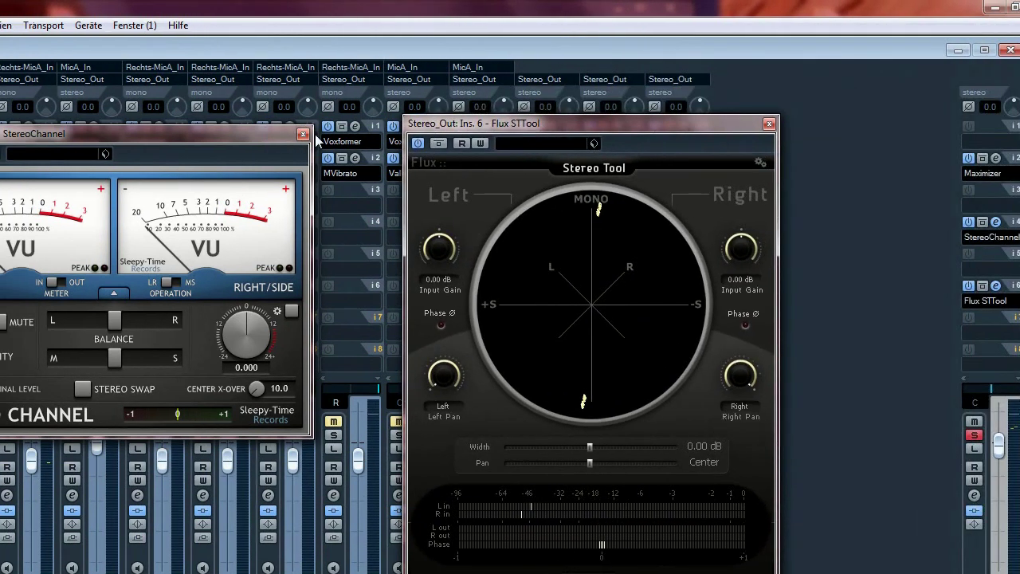
pyautogui.press('F3')
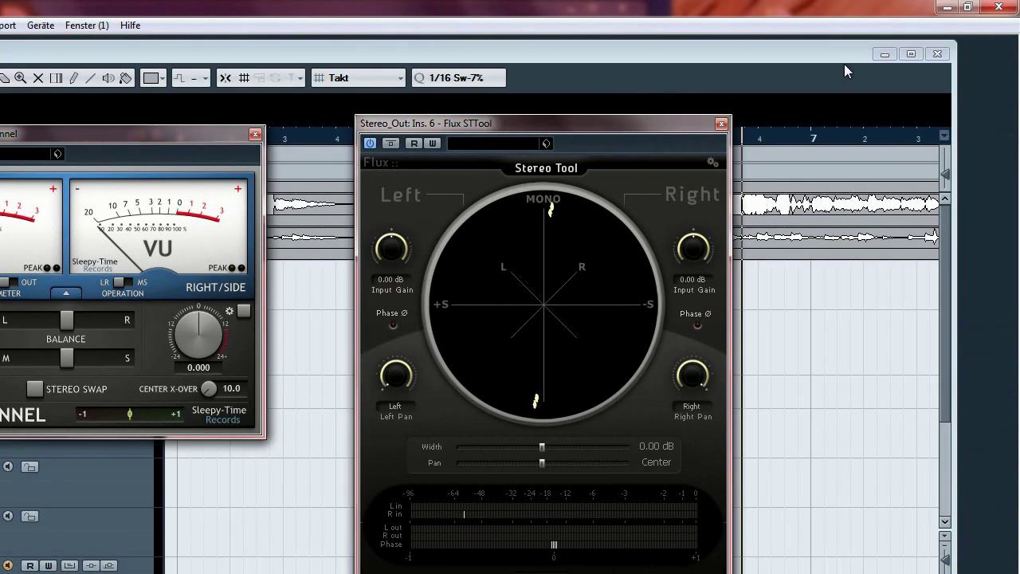
pyautogui.click(255, 133)
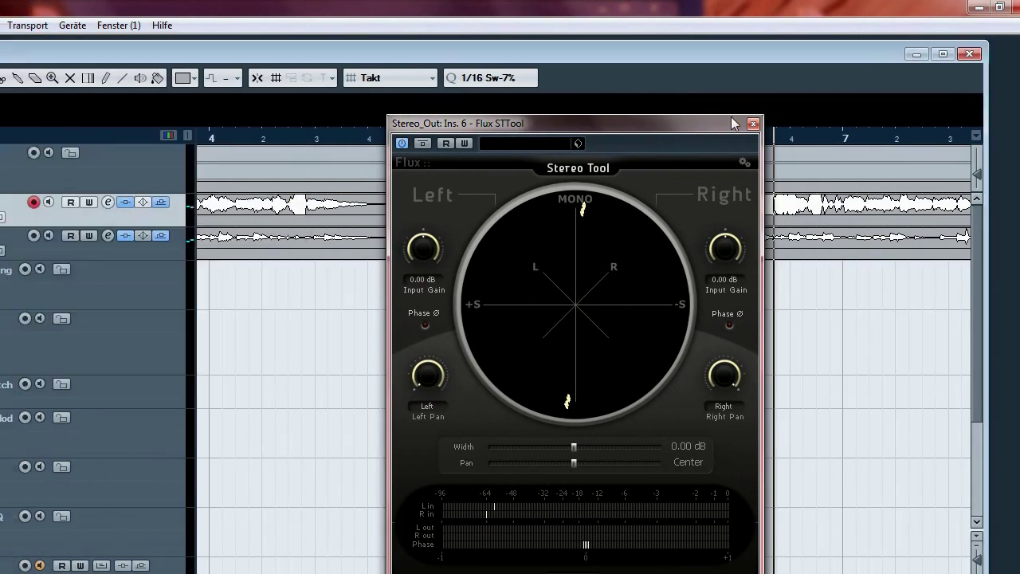
pyautogui.click(753, 125)
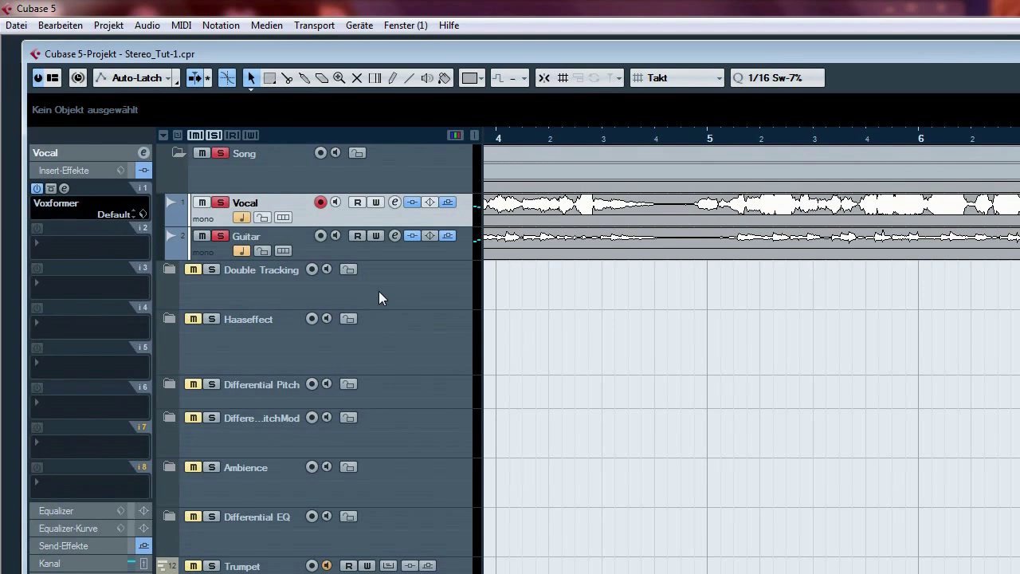
# Turn off solo on the song tracks and solo the Double Tracking folder.
pyautogui.click(220, 153)
pyautogui.click(247, 291)
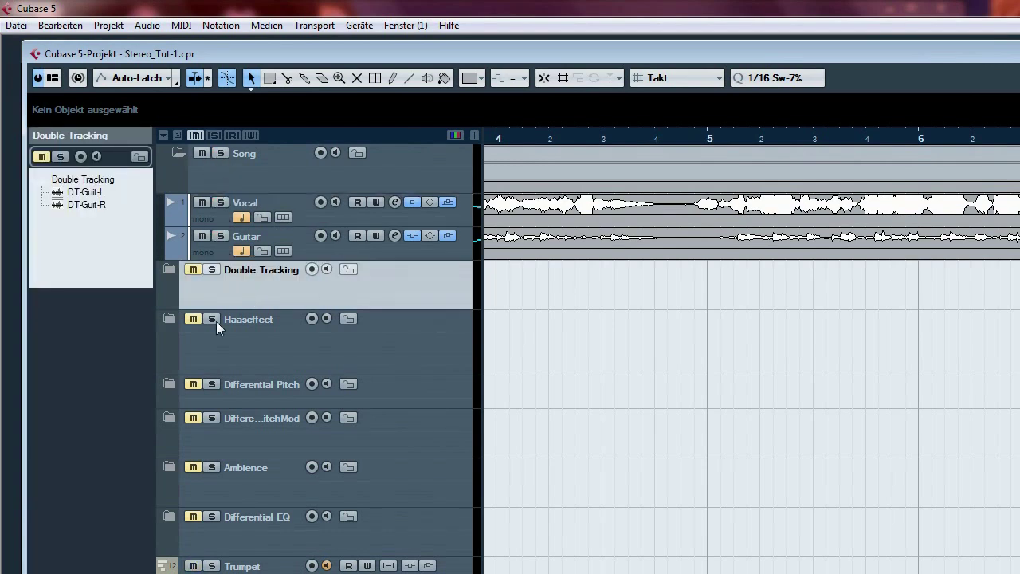
pyautogui.click(212, 270)
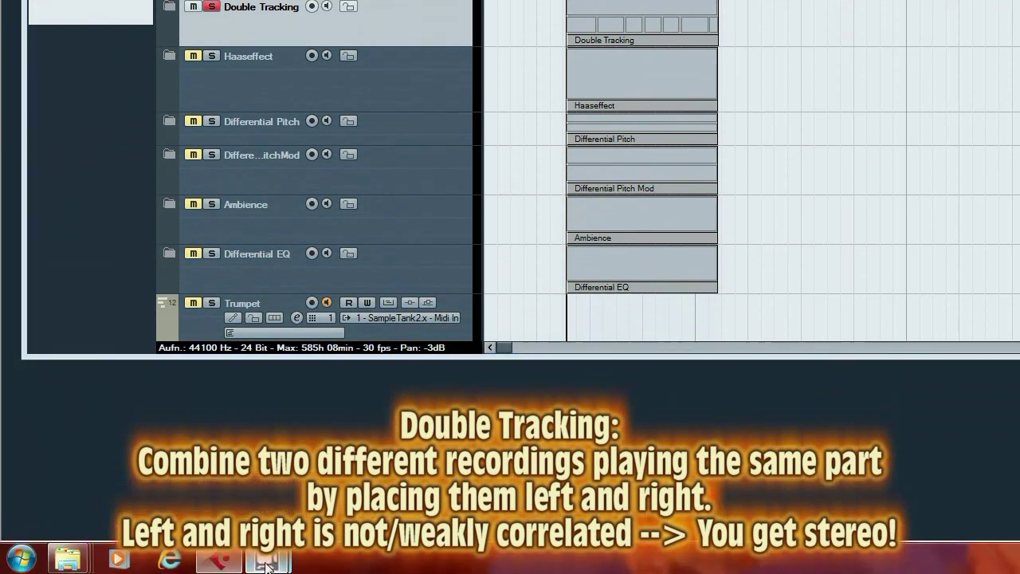
# Select the Double Tracking part, toggle the folder's solo, and expand it to show DT-Guit-L and DT-Guit-R.
pyautogui.moveTo(266, 563)
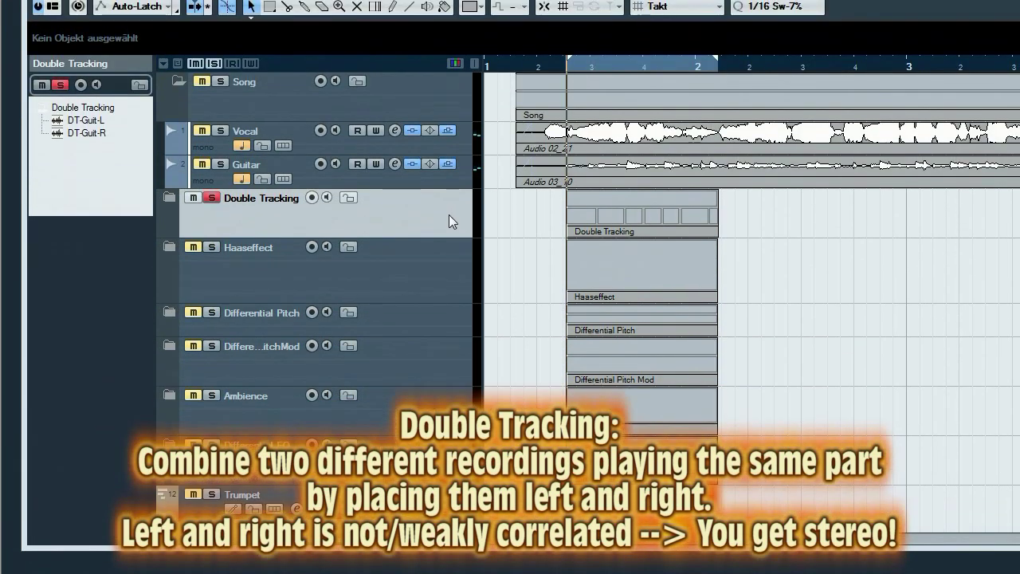
pyautogui.click(651, 217)
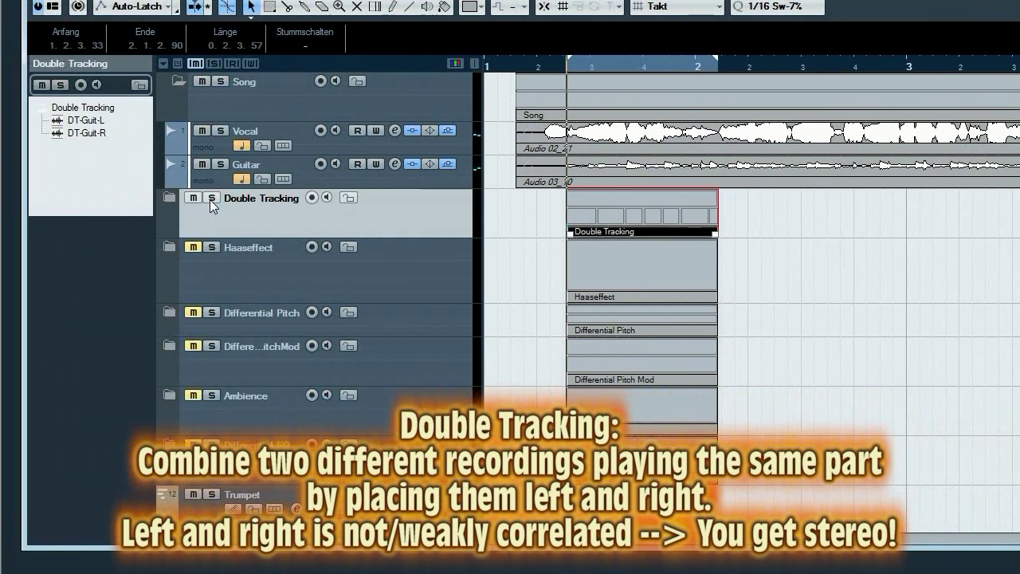
pyautogui.click(211, 199)
pyautogui.click(167, 198)
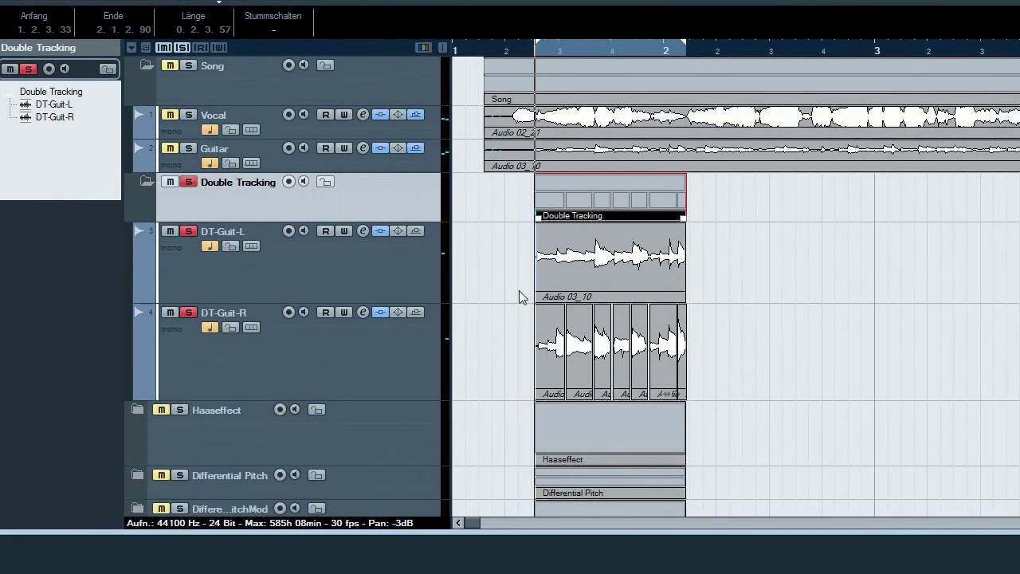
# Select DT-Guit-L and its Audio 03_10 event, solo the folder, play, and reopen the mixer.
pyautogui.click(580, 266)
pyautogui.click(556, 326)
pyautogui.click(561, 272)
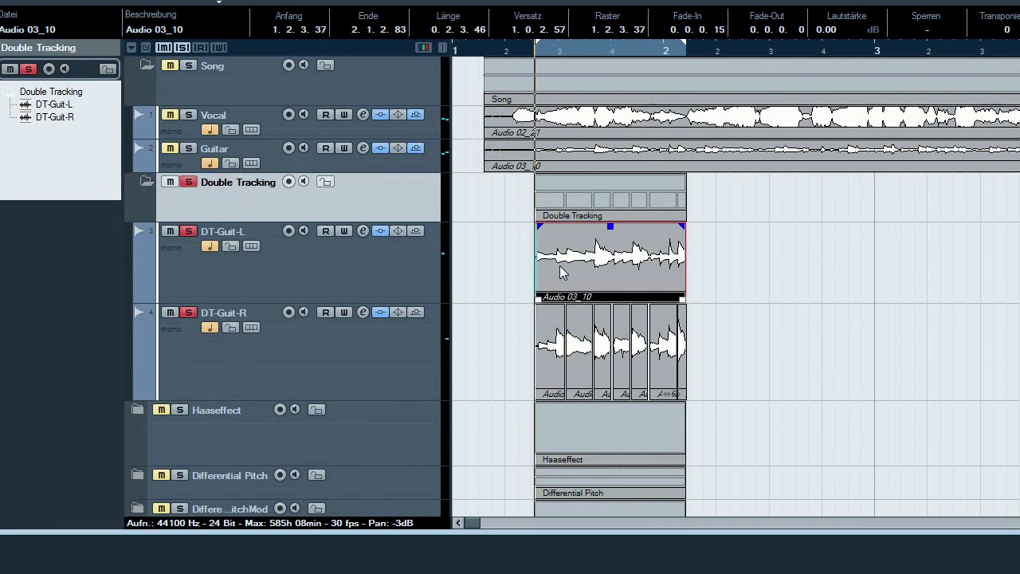
pyautogui.click(368, 264)
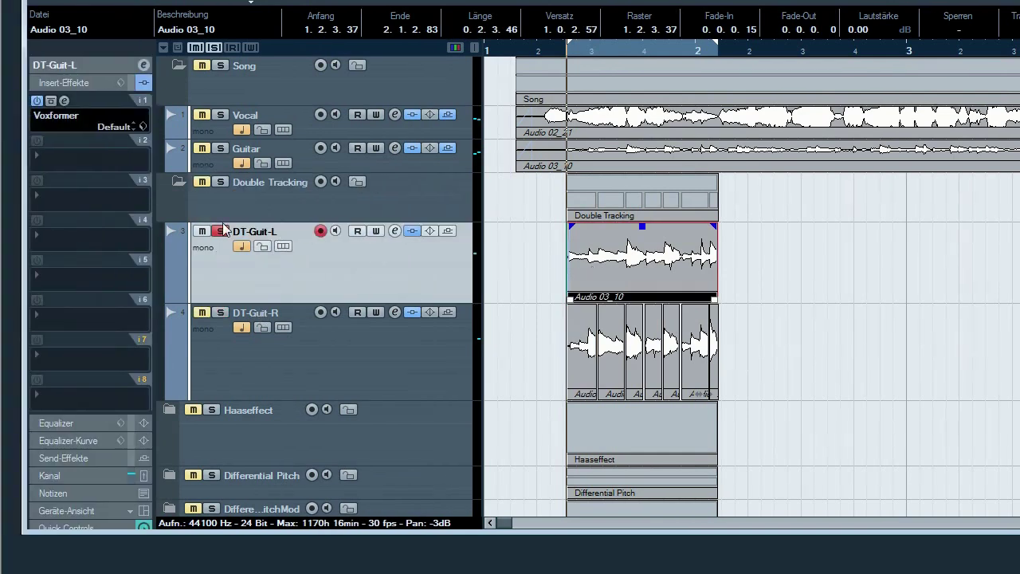
pyautogui.click(221, 182)
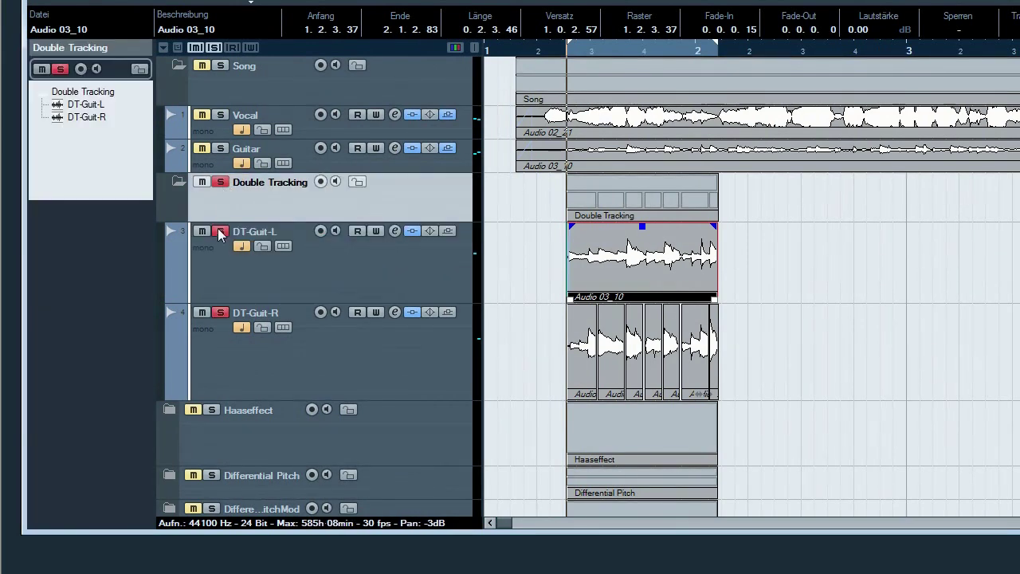
pyautogui.press('space')
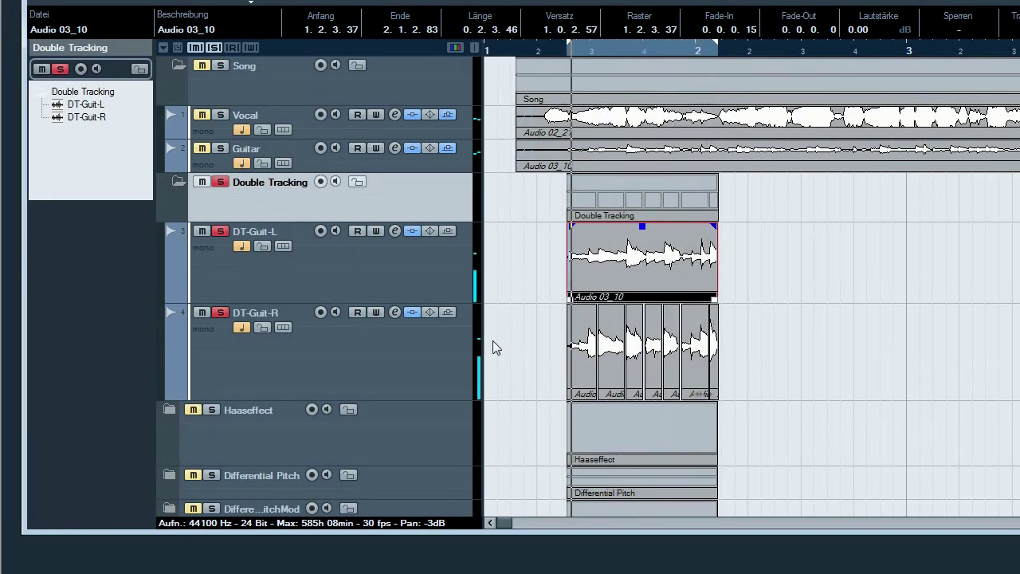
pyautogui.press('F3')
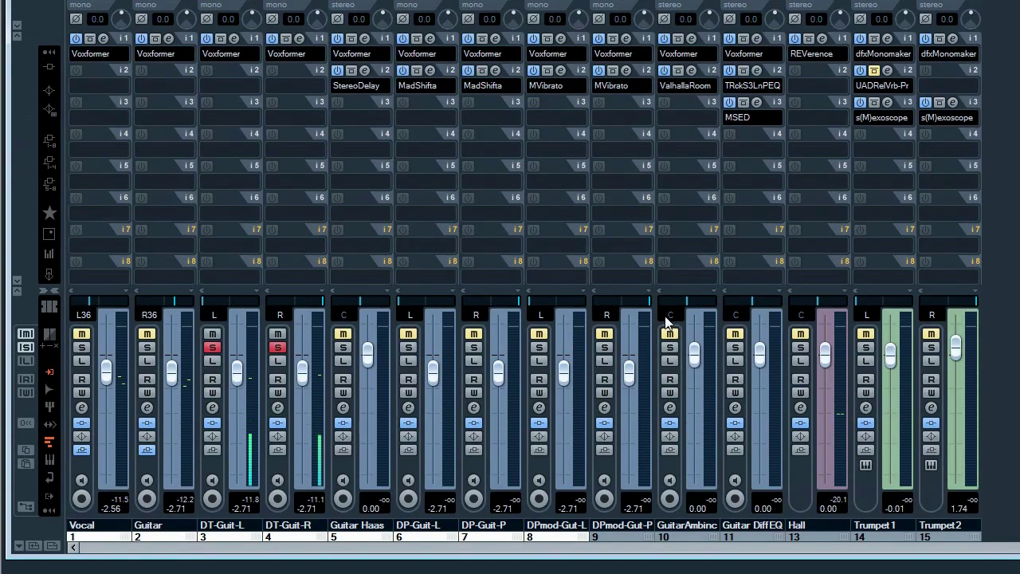
# Open the Flux Stereo Tool on Stereo_Out insert 6 and play the double-tracked guitars to view the stereo image.
pyautogui.hscroll(5, 797, 263)
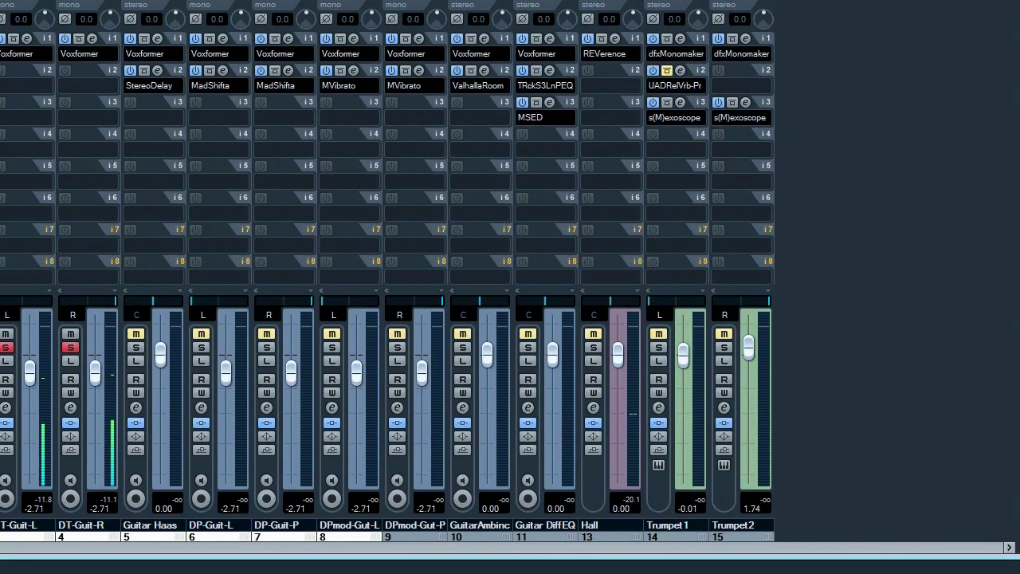
pyautogui.click(948, 197)
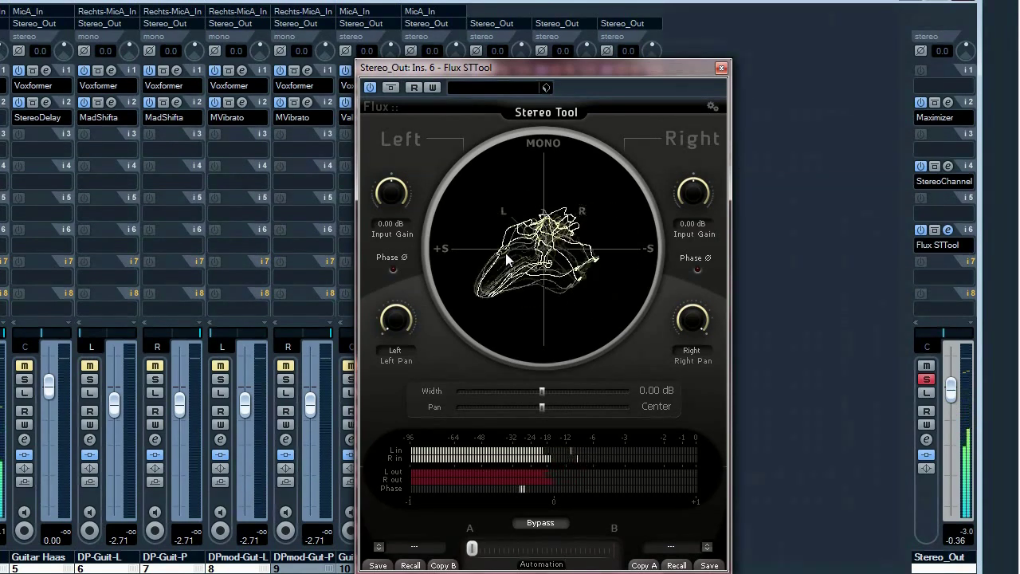
pyautogui.press('space')
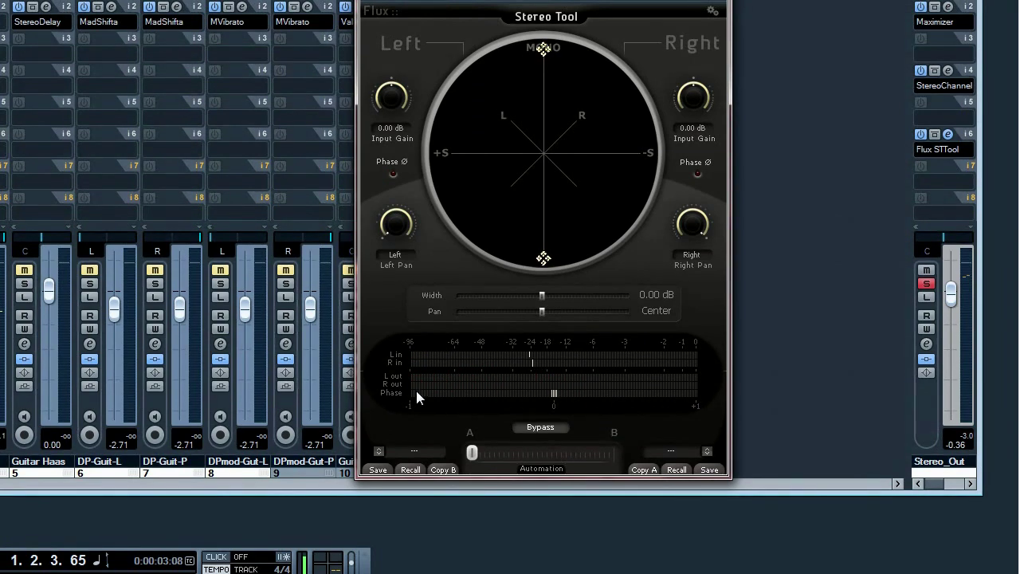
pyautogui.press('space')
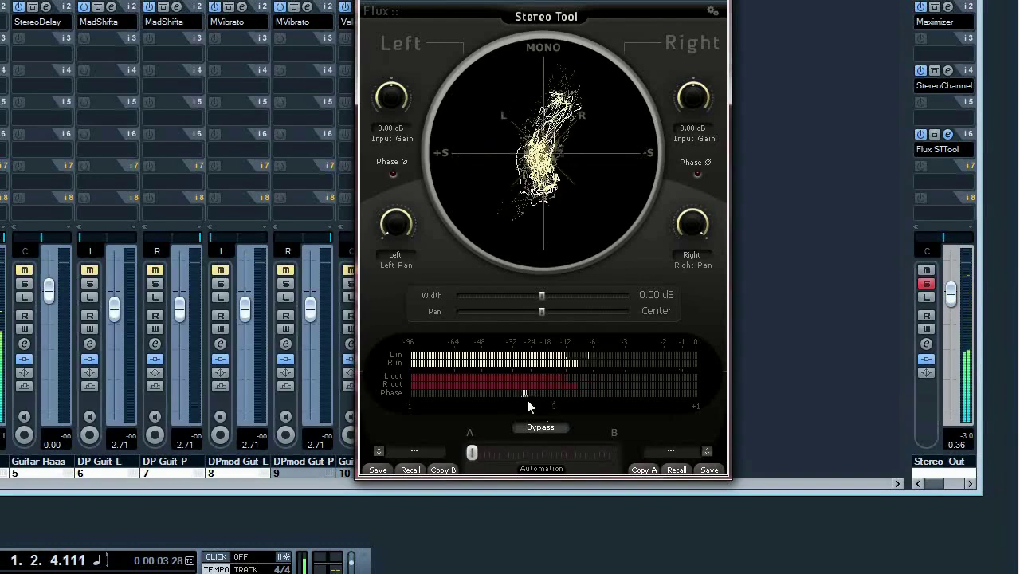
pyautogui.press('space')
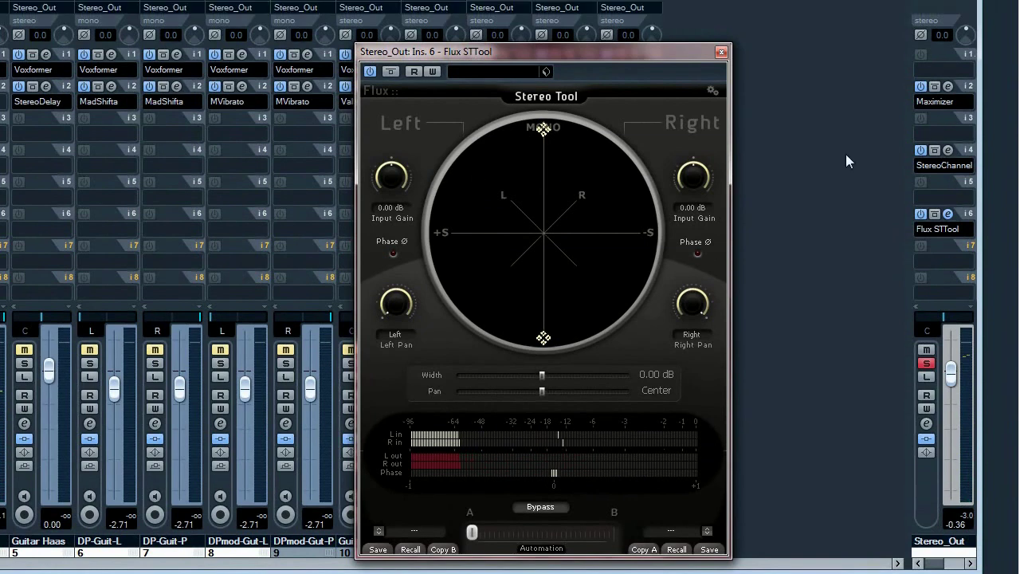
# Open StereoChannel on Stereo_Out, play, and mute the side signal to hear only the mid.
pyautogui.click(948, 151)
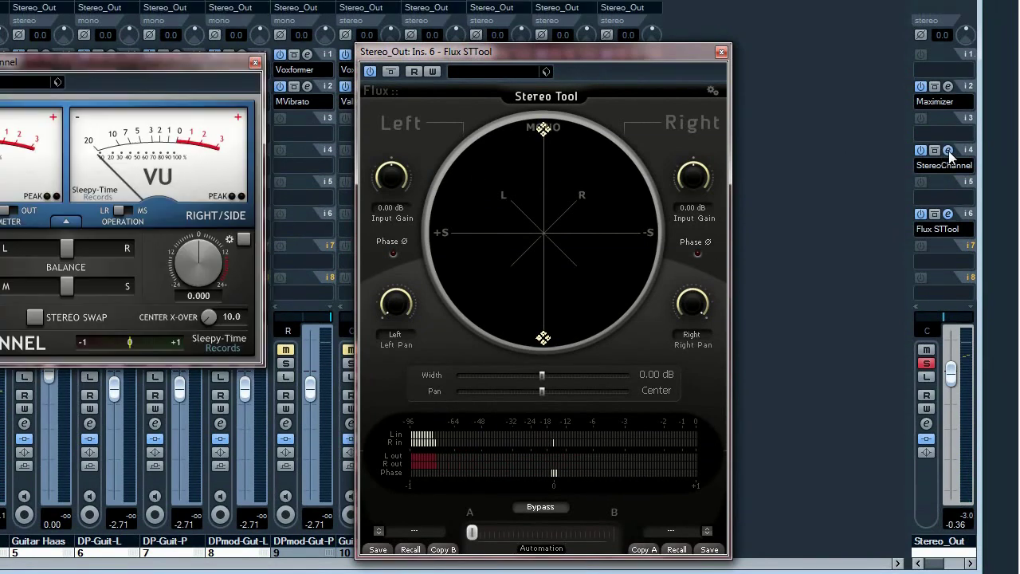
pyautogui.press('space')
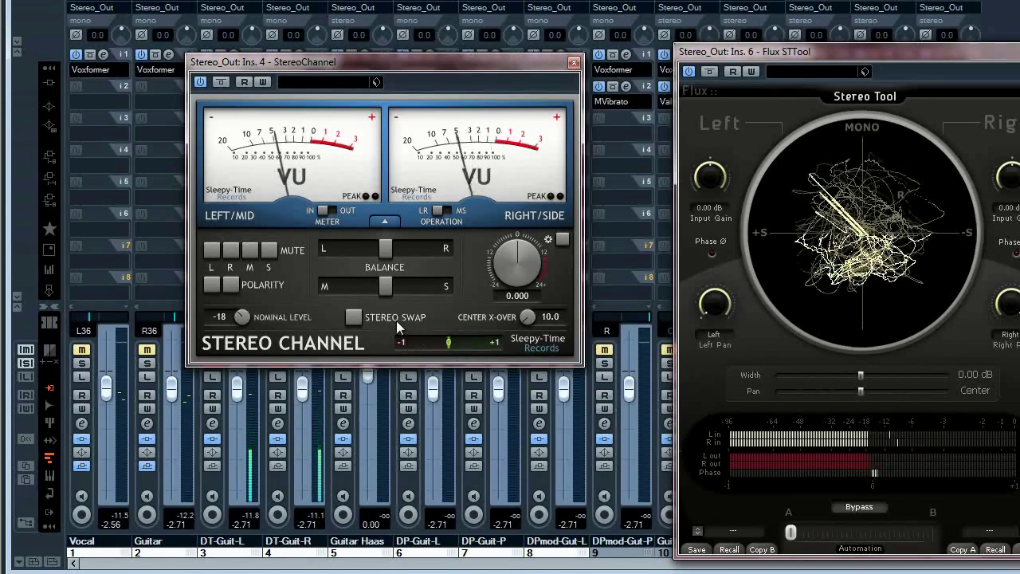
pyautogui.click(270, 252)
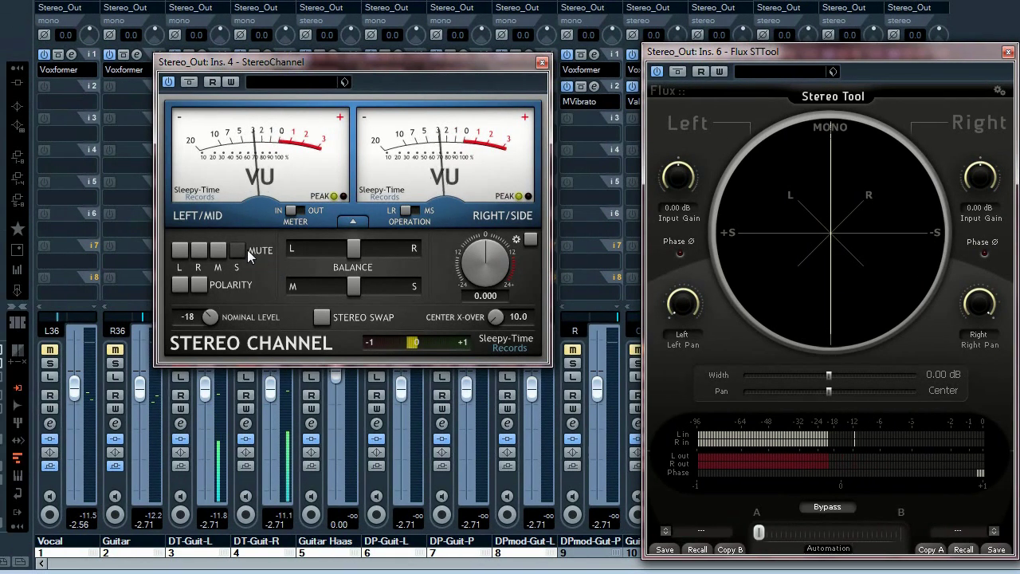
pyautogui.click(222, 251)
pyautogui.click(271, 251)
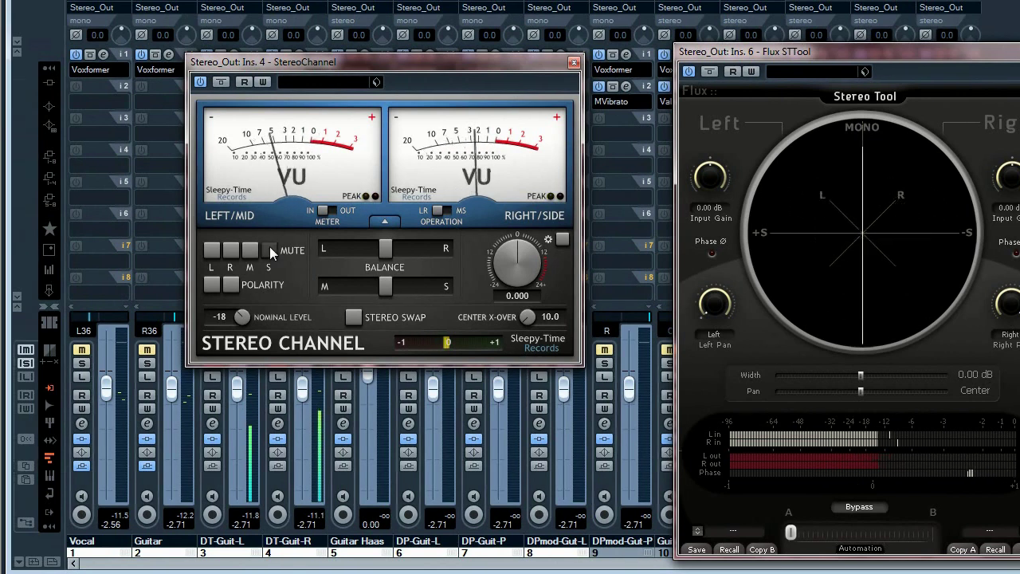
pyautogui.click(271, 251)
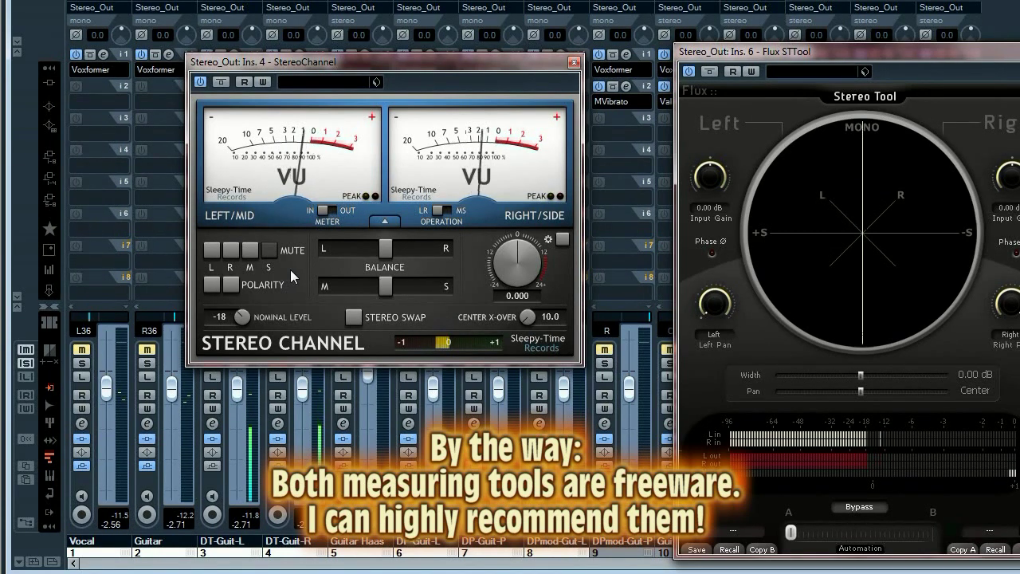
pyautogui.click(271, 255)
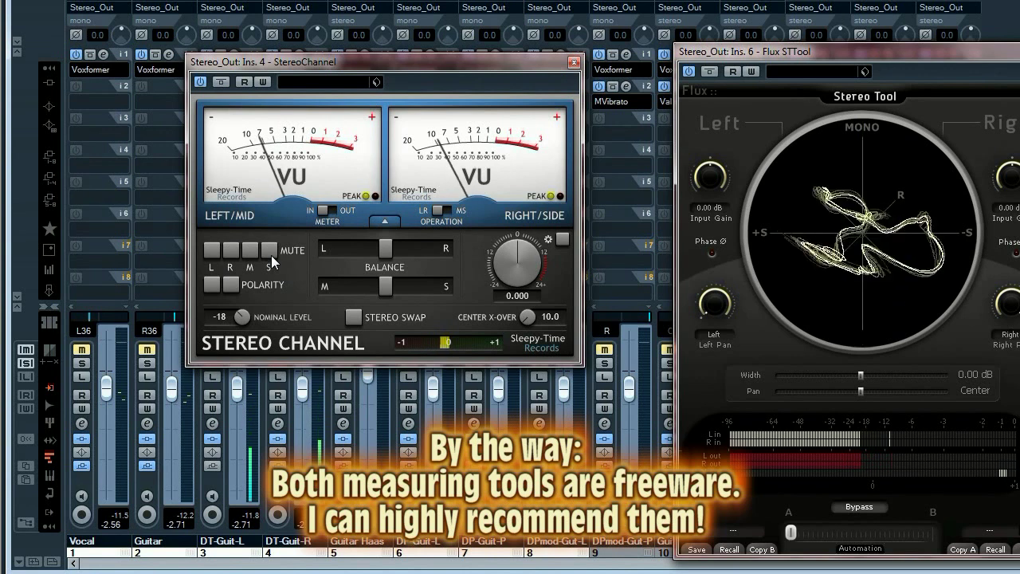
# Mute the mid to hear only the side, unmute it, stop playback and close Flux Stereo Tool.
pyautogui.click(250, 250)
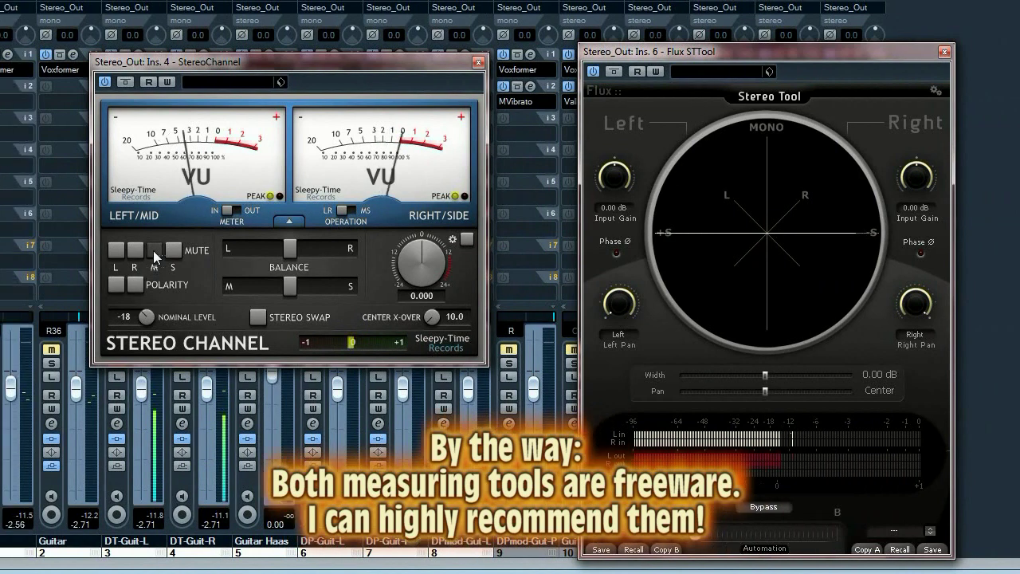
pyautogui.click(90, 251)
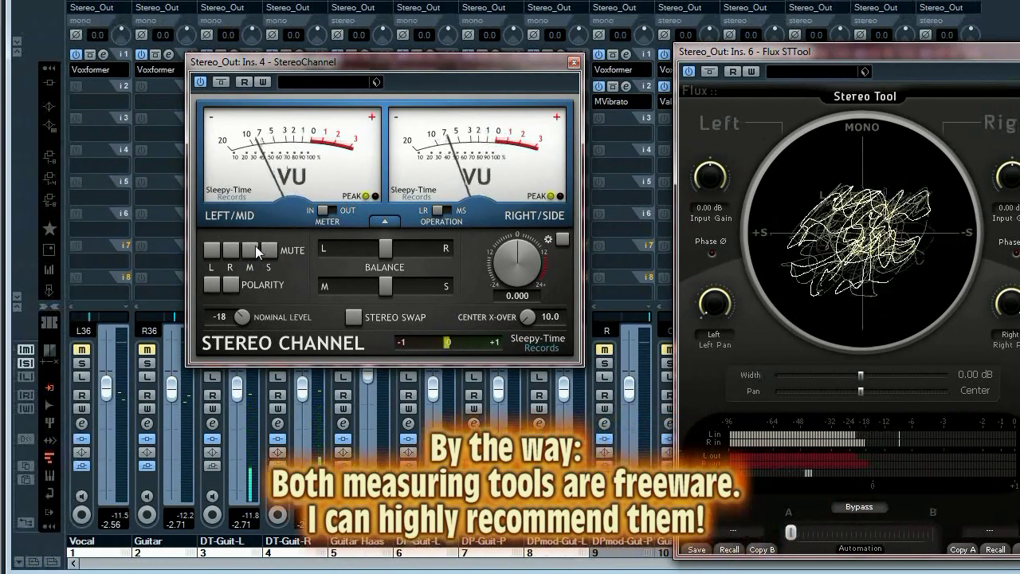
pyautogui.press('space')
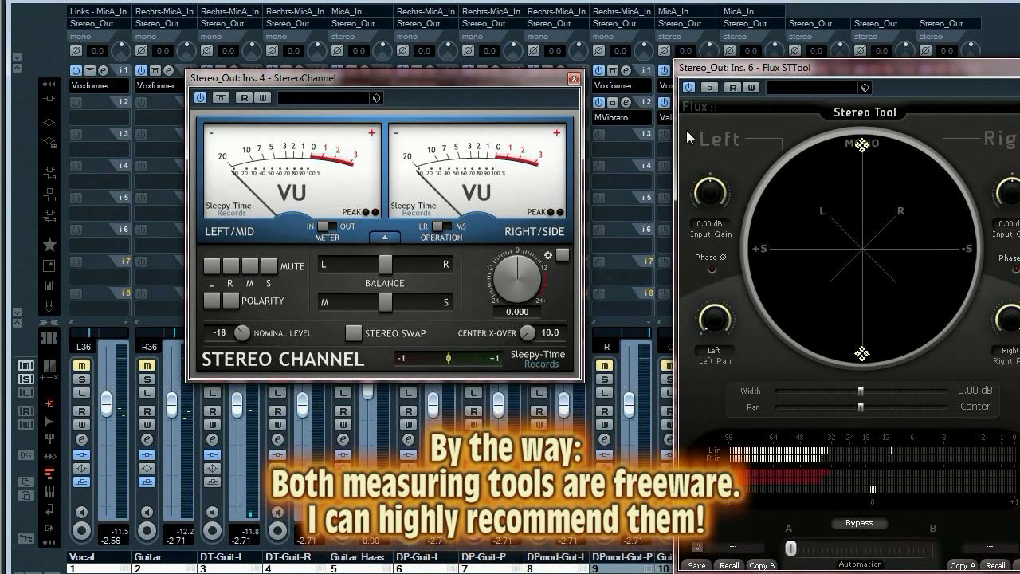
pyautogui.click(1019, 68)
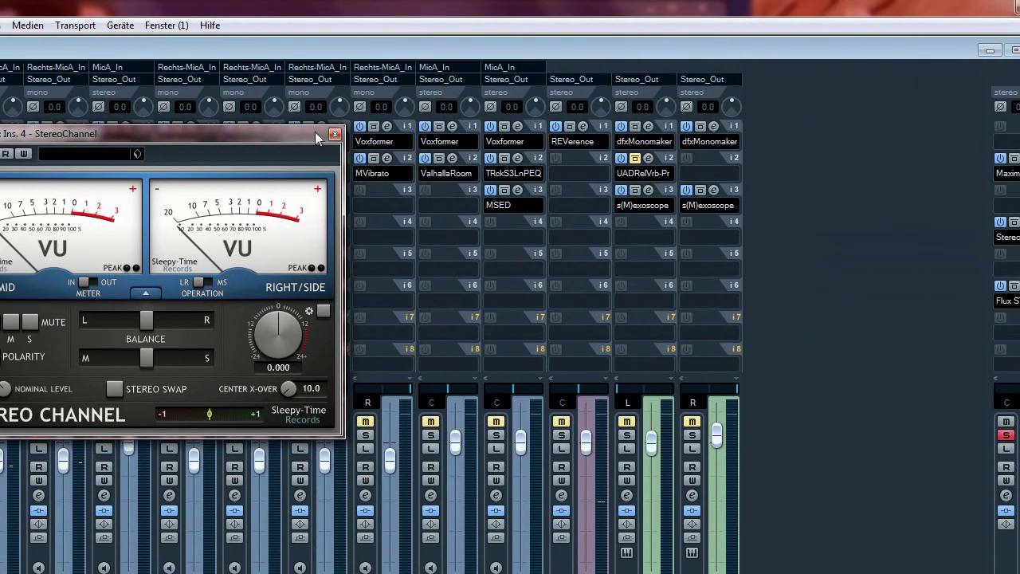
# Close StereoChannel and, in the project window, unsolo and collapse the Double Tracking folder.
pyautogui.click(335, 134)
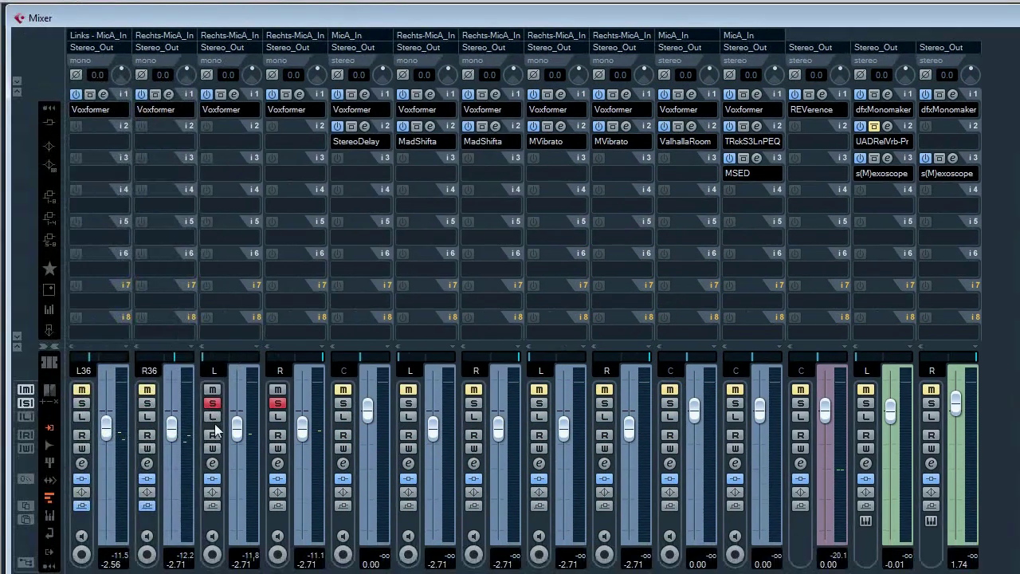
pyautogui.press('F3')
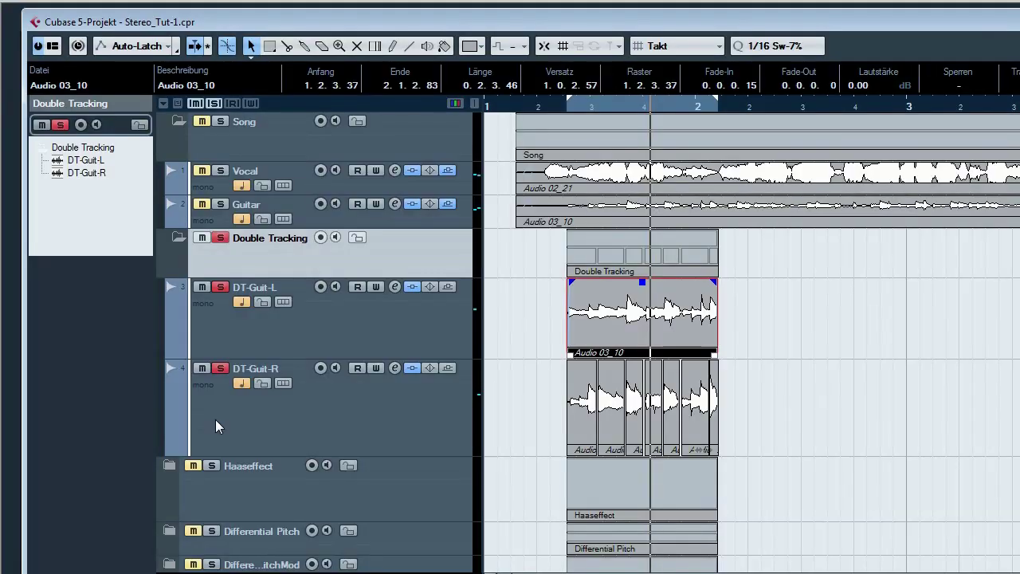
pyautogui.click(220, 238)
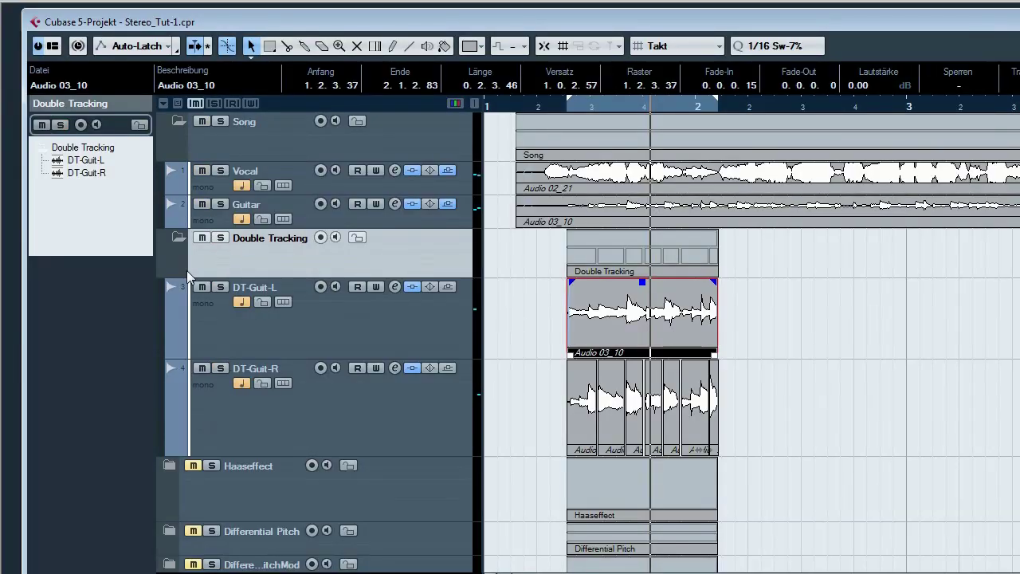
pyautogui.click(177, 238)
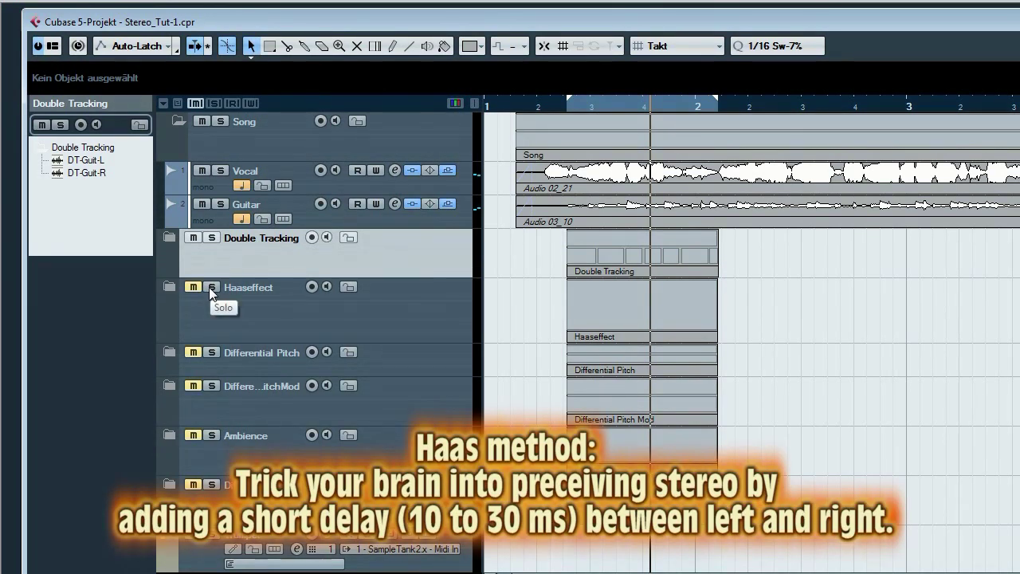
# Solo and expand the Haaseffect folder, select Guitar Haas, play it, and reopen the mixer.
pyautogui.click(211, 287)
pyautogui.click(174, 287)
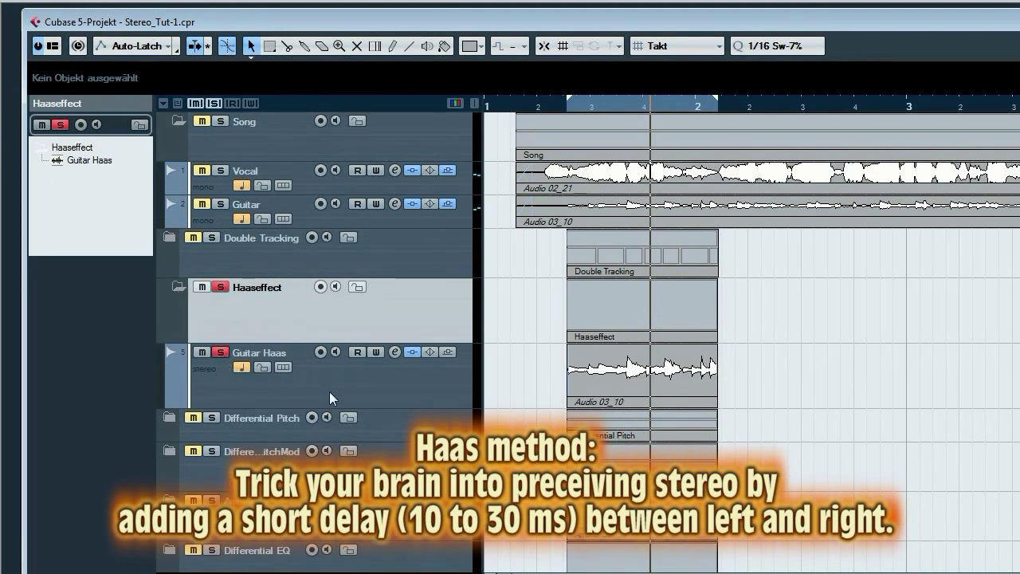
pyautogui.click(371, 385)
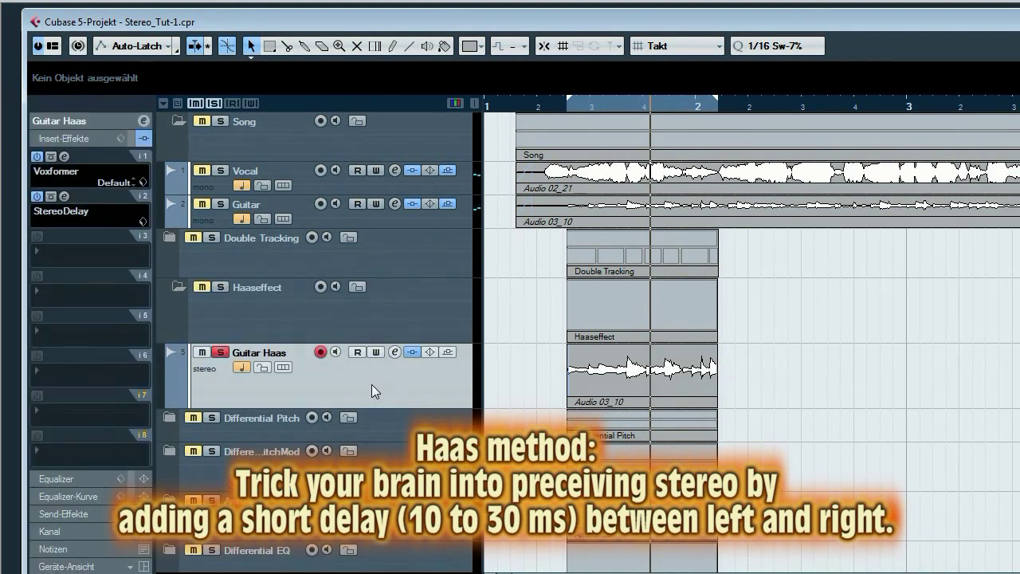
pyautogui.press('space')
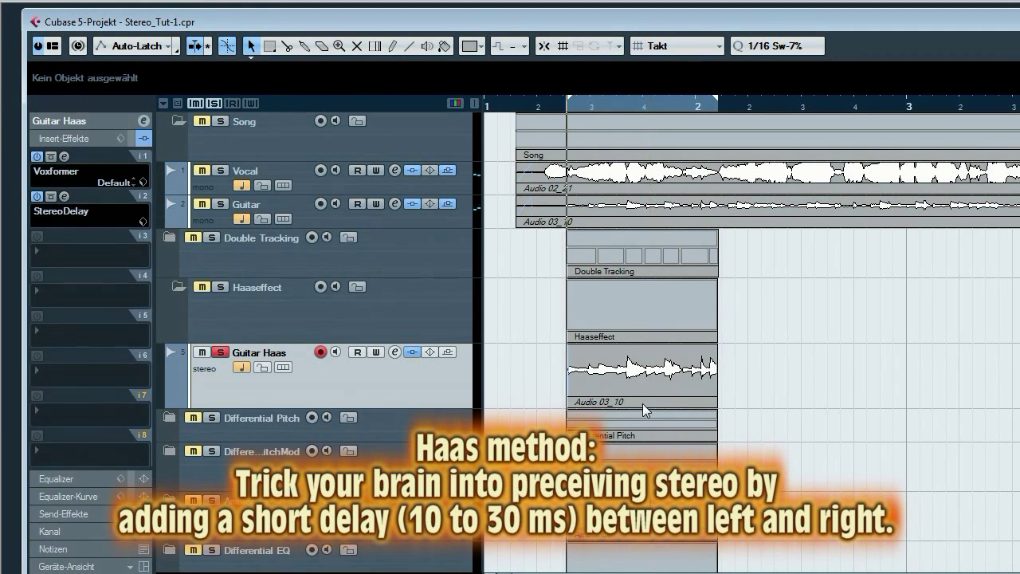
pyautogui.press('space')
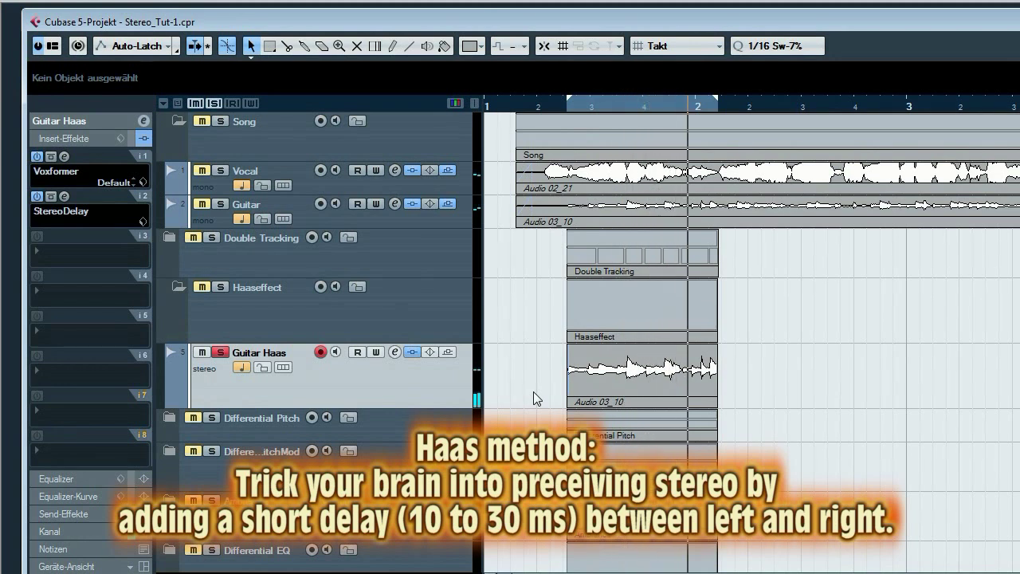
pyautogui.press('F3')
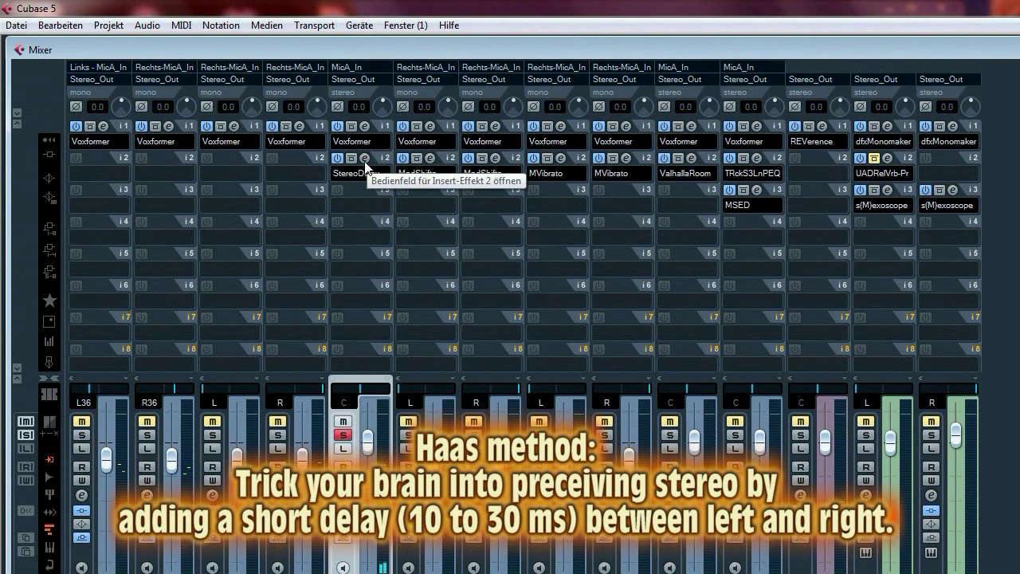
# Open Guitar Haas's StereoDelay editor, position it, and set it to stay always on top.
pyautogui.click(365, 159)
pyautogui.moveTo(761, 262); pyautogui.dragTo(382, 210)
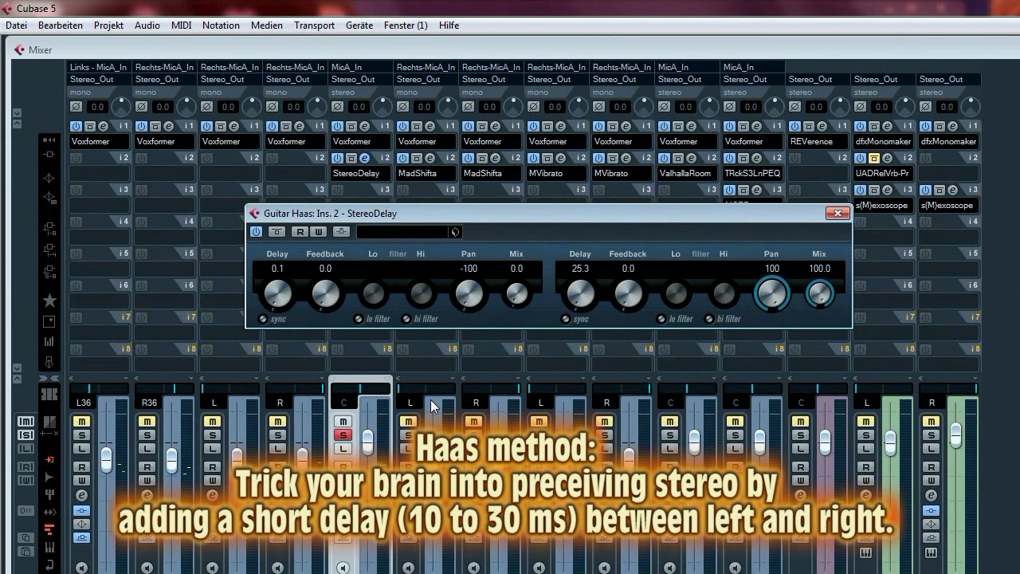
pyautogui.moveTo(619, 220); pyautogui.dragTo(617, 182)
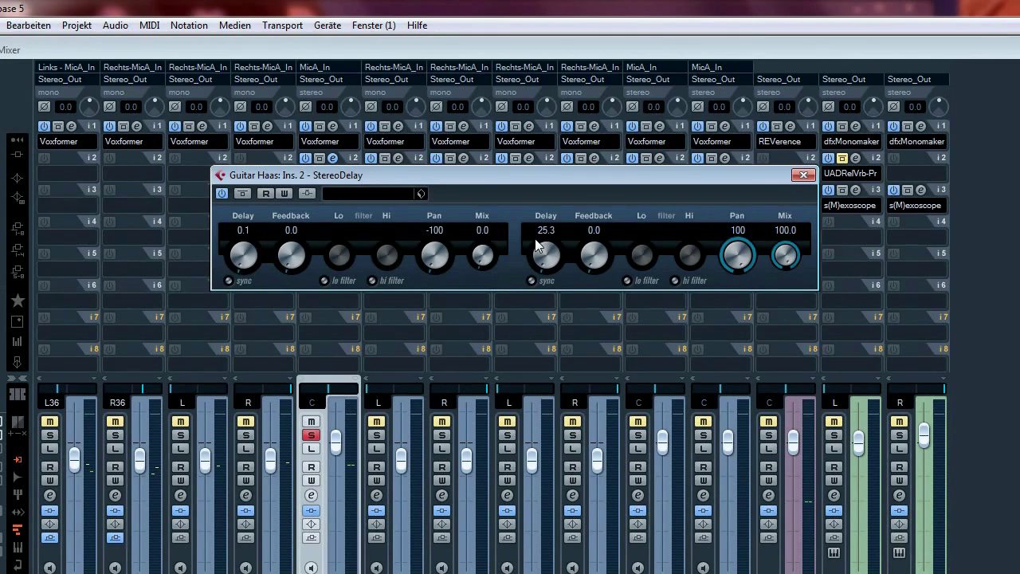
pyautogui.moveTo(575, 173); pyautogui.dragTo(568, 224)
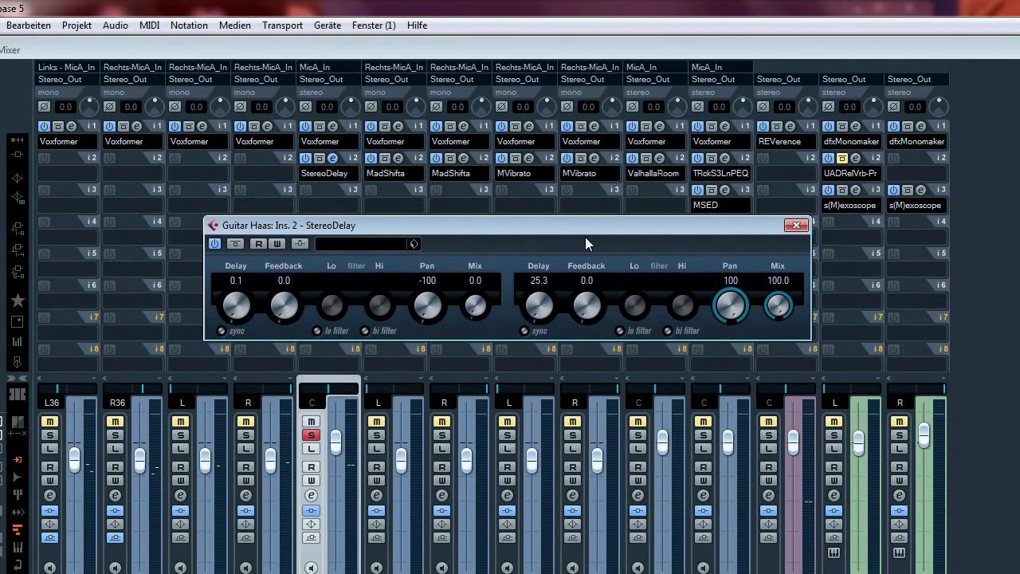
pyautogui.rightClick(597, 247)
pyautogui.click(651, 260)
pyautogui.moveTo(636, 218); pyautogui.dragTo(754, 208)
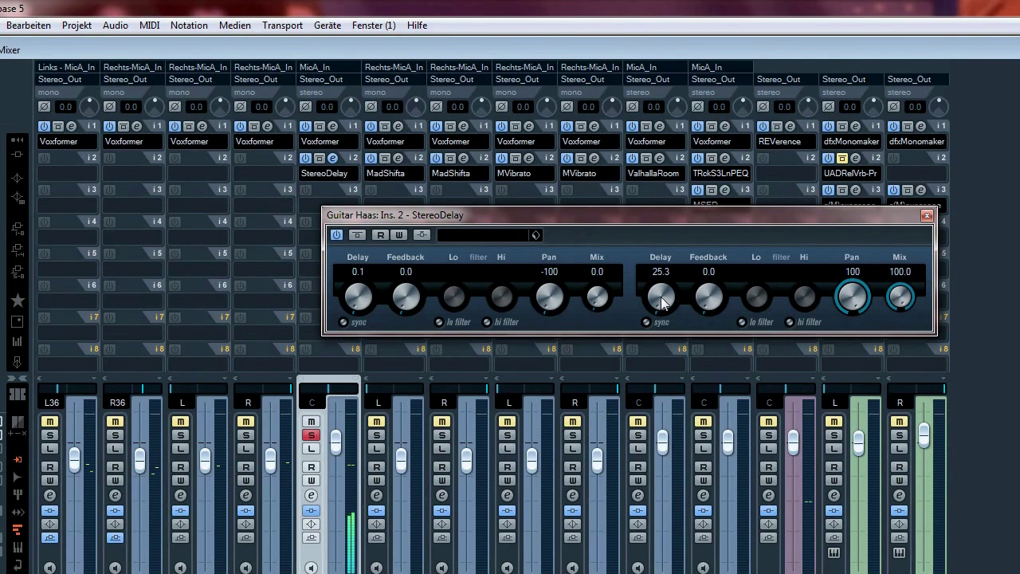
# Reset the StereoDelay right-channel delay to 0.1 and sweep its value.
pyautogui.scroll(5, 662, 298)
pyautogui.keyDown('ctrl'); pyautogui.click(660, 307); pyautogui.keyUp('ctrl')
pyautogui.moveTo(648, 302); pyautogui.dragTo(695, 367)
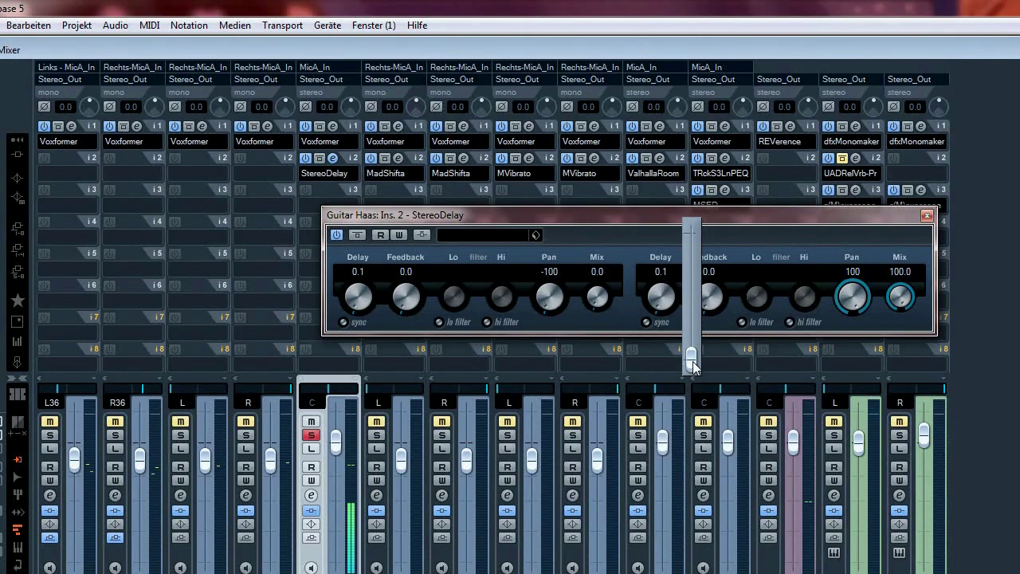
# Raise the right-channel delay from 0.1 through 15.8 and 22.1 for the Haas offset.
pyautogui.moveTo(693, 361); pyautogui.dragTo(695, 363)
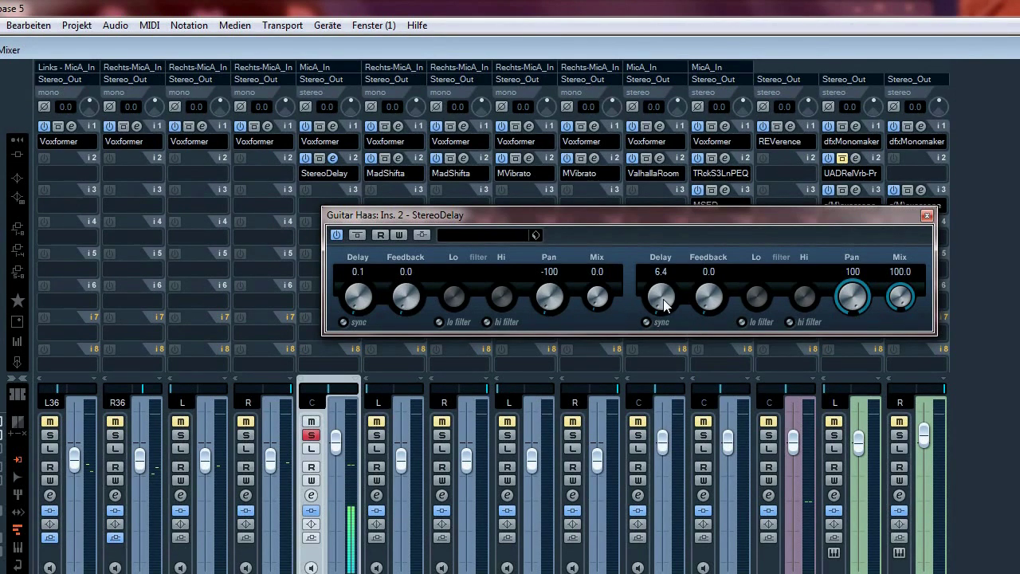
pyautogui.click(666, 303)
pyautogui.moveTo(668, 307); pyautogui.dragTo(695, 363)
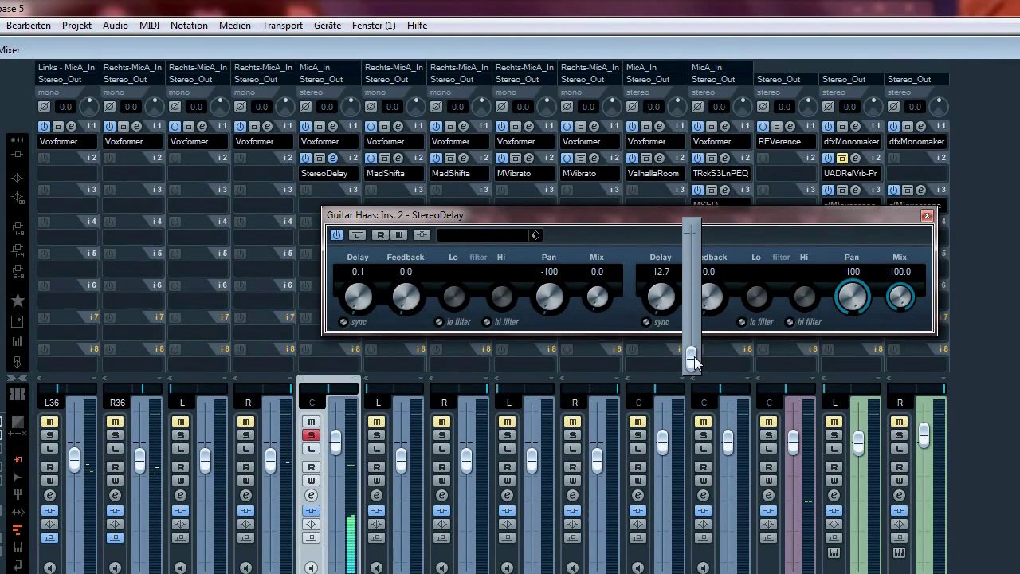
pyautogui.moveTo(694, 357); pyautogui.dragTo(694, 355)
pyautogui.moveTo(694, 355); pyautogui.dragTo(694, 354)
pyautogui.moveTo(694, 354); pyautogui.dragTo(695, 355)
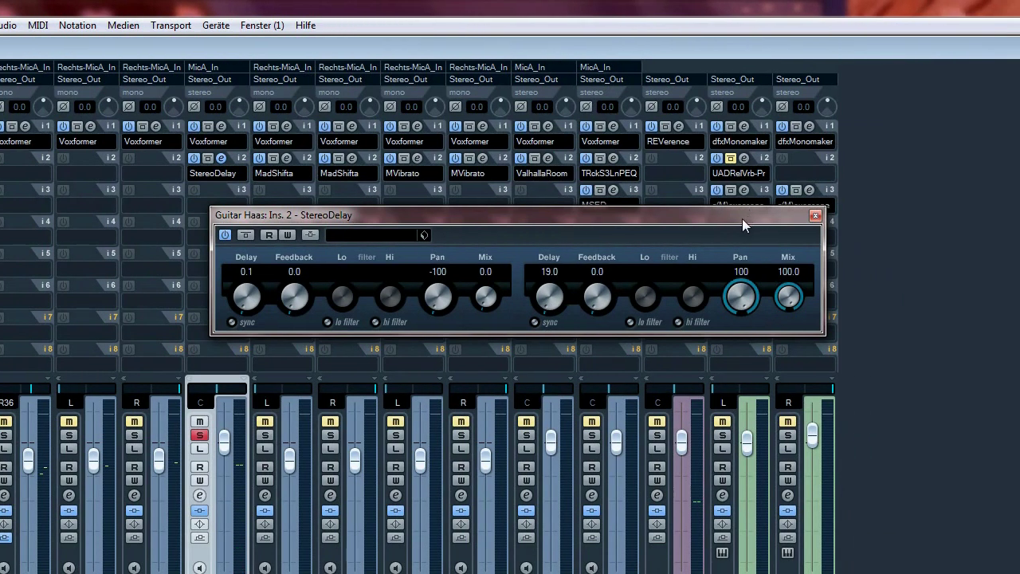
# Move the StereoDelay window up and out of the way.
pyautogui.moveTo(742, 219); pyautogui.dragTo(481, 240)
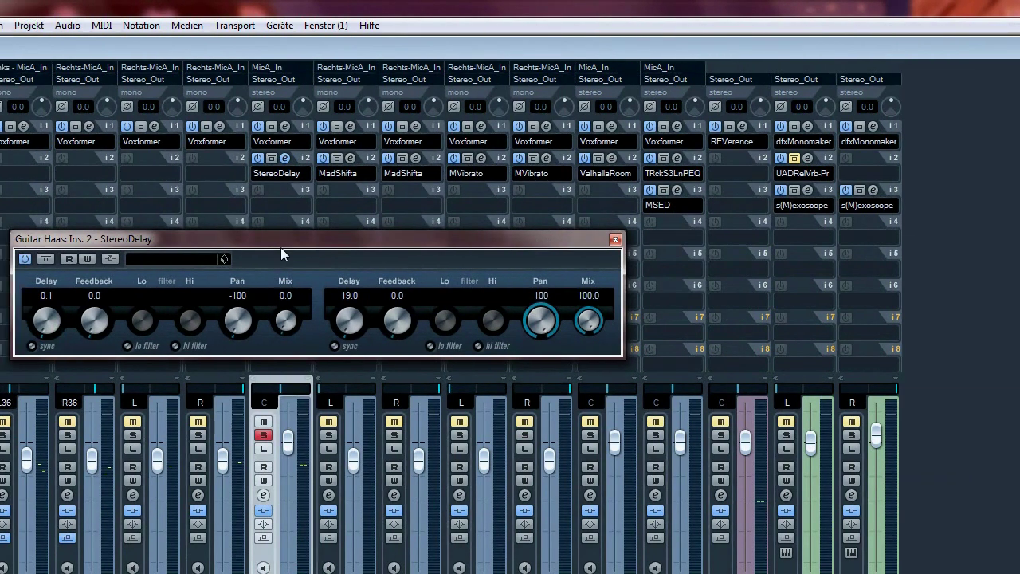
pyautogui.moveTo(279, 241); pyautogui.dragTo(261, 155)
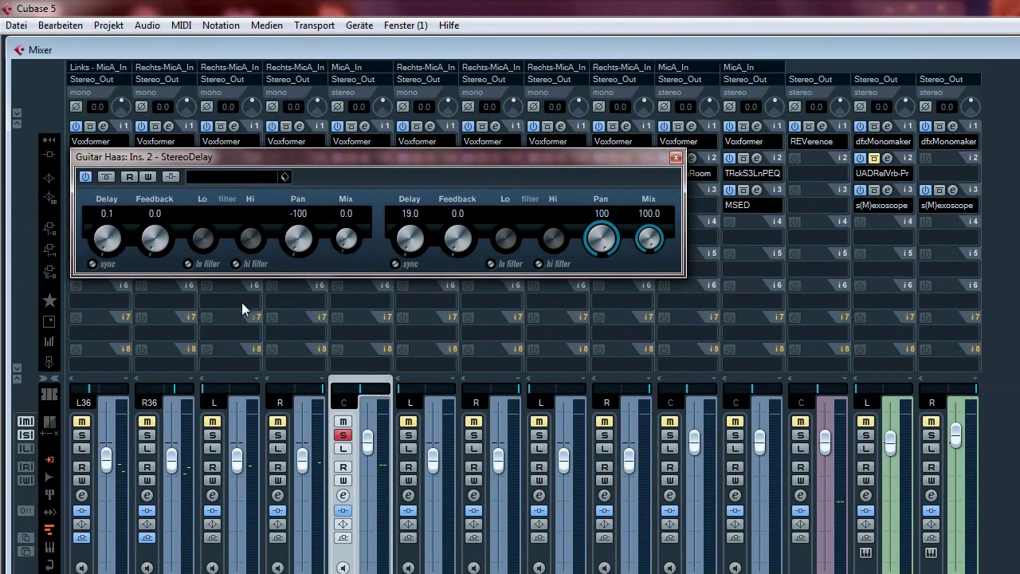
pyautogui.moveTo(595, 164); pyautogui.dragTo(572, 129)
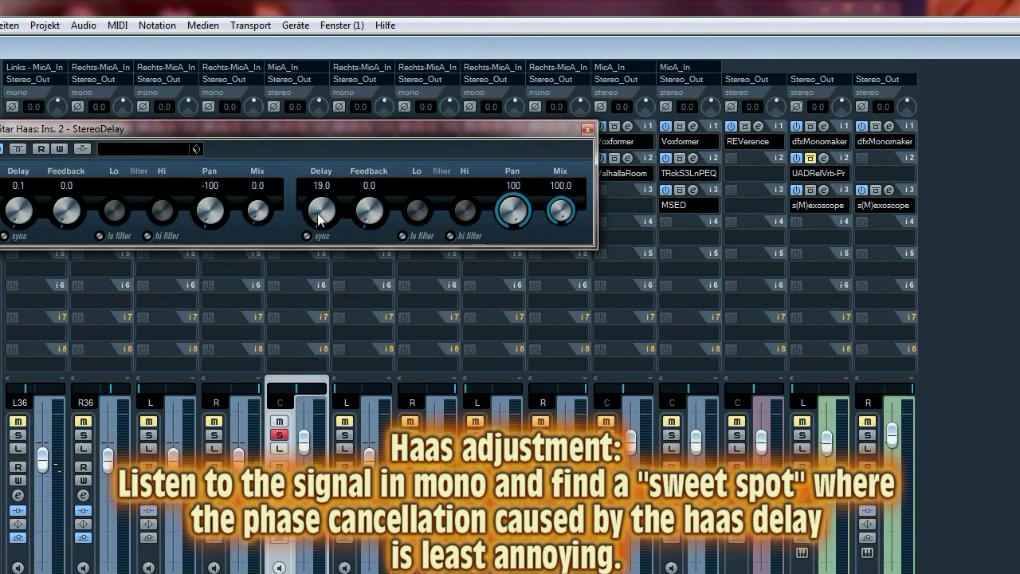
pyautogui.moveTo(368, 124); pyautogui.dragTo(404, 71)
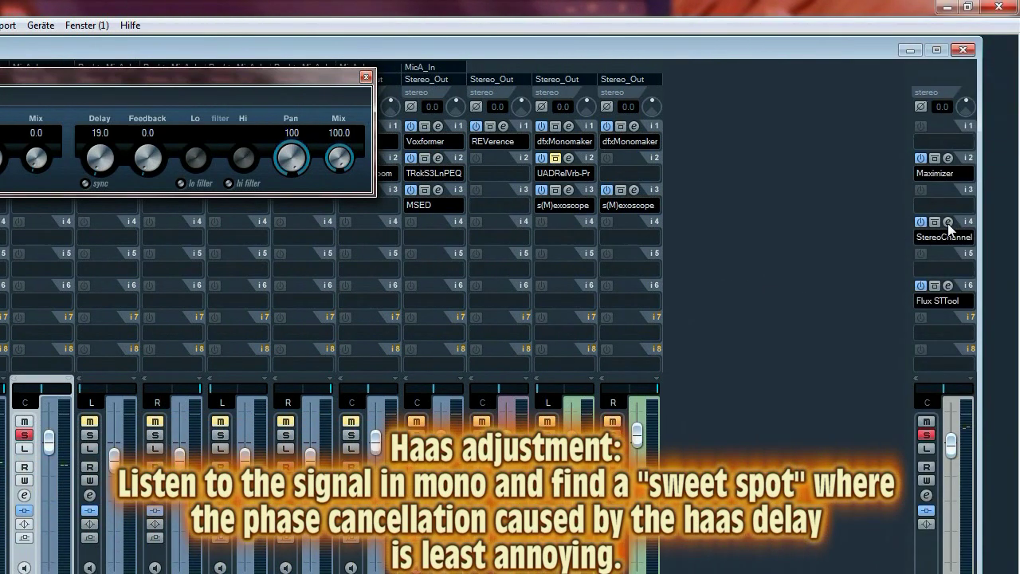
# Open StereoChannel on Stereo_Out insert 4 and engage a mute to listen in mono.
pyautogui.click(948, 223)
pyautogui.moveTo(234, 136); pyautogui.dragTo(309, 255)
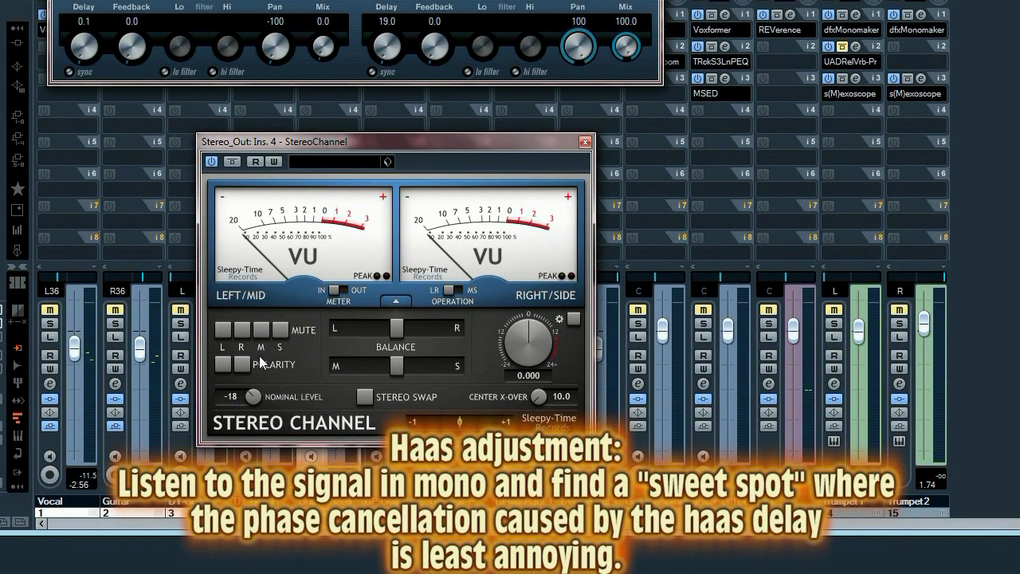
pyautogui.click(264, 332)
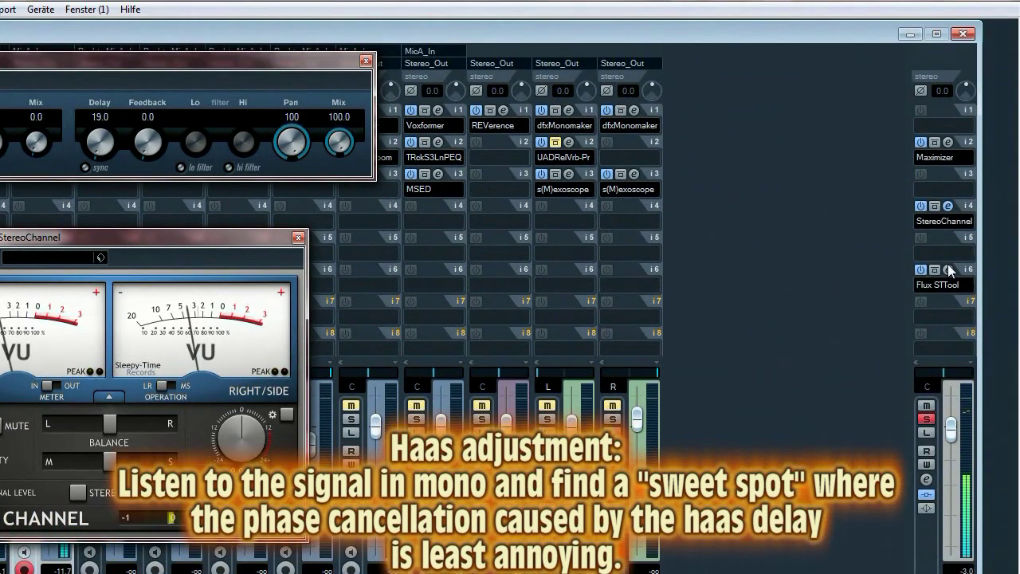
# Open the Flux Stereo Tool on insert 6 and return the right delay to 0.1.
pyautogui.click(948, 269)
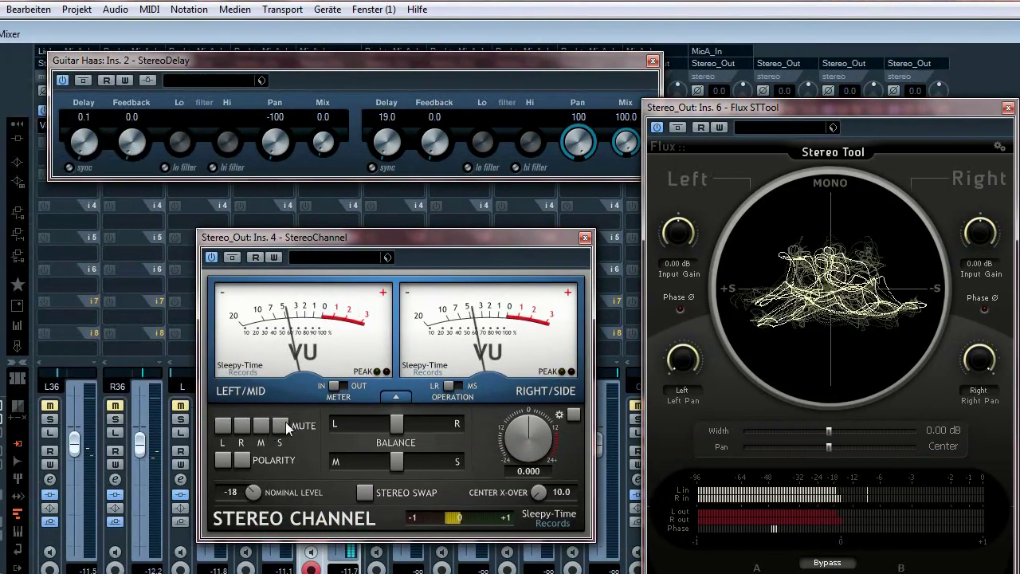
pyautogui.moveTo(379, 236); pyautogui.dragTo(336, 237)
pyautogui.moveTo(387, 143); pyautogui.dragTo(375, 164)
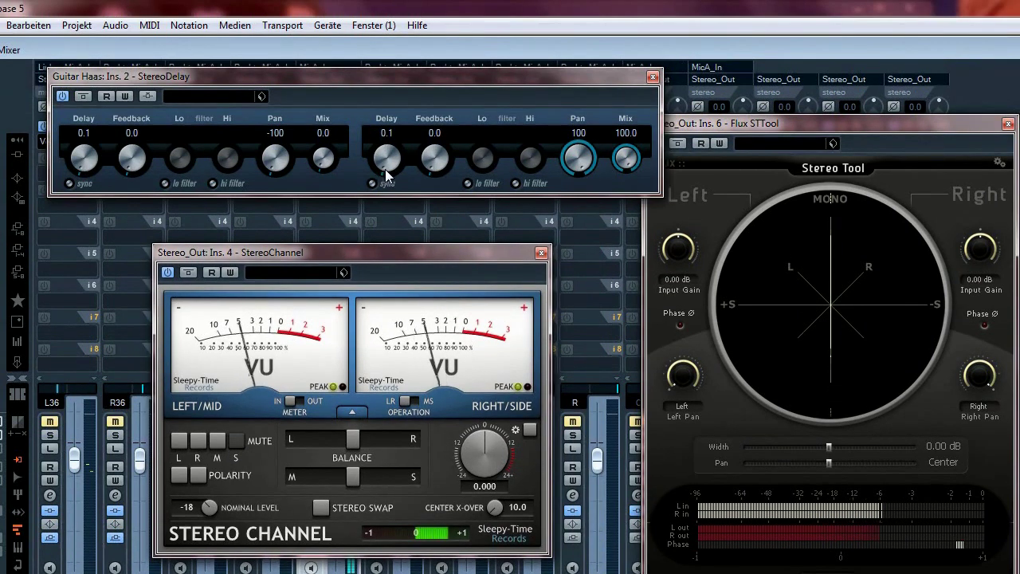
# Sweep the right delay up through 3.2, 18.0 and 21.2 to 24.3.
pyautogui.moveTo(386, 168); pyautogui.dragTo(420, 208)
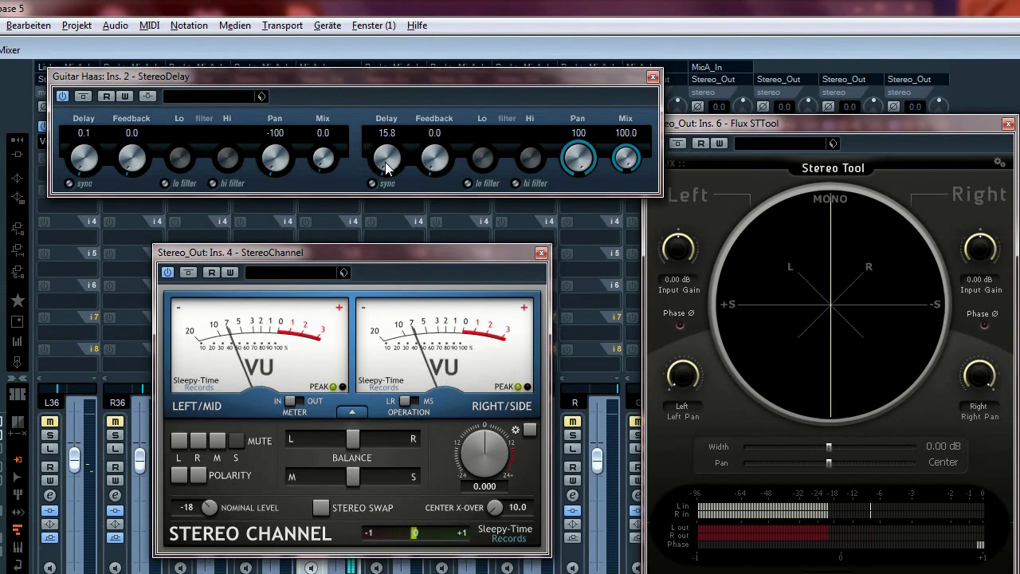
pyautogui.click(419, 223)
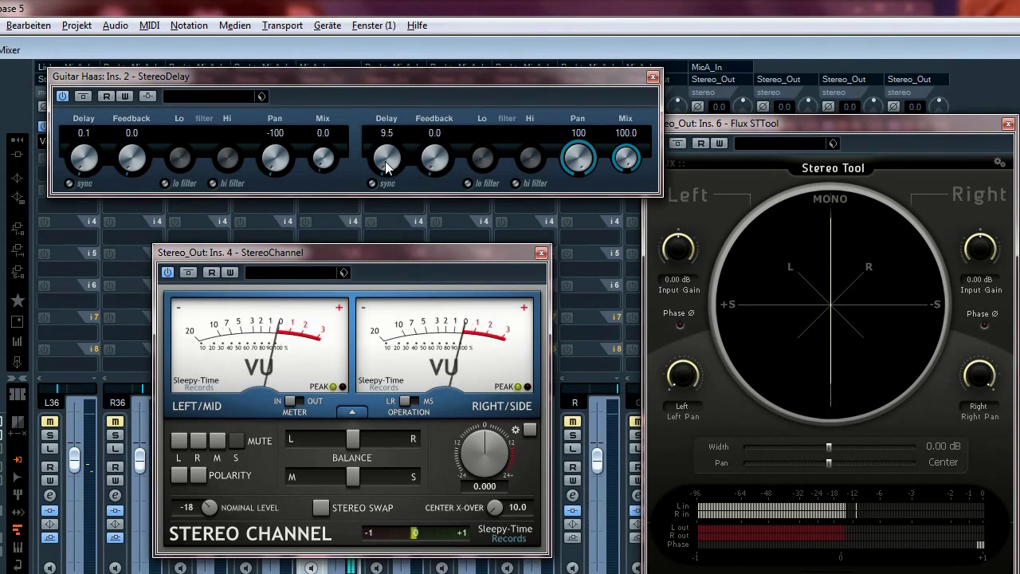
pyautogui.moveTo(387, 165); pyautogui.dragTo(421, 225)
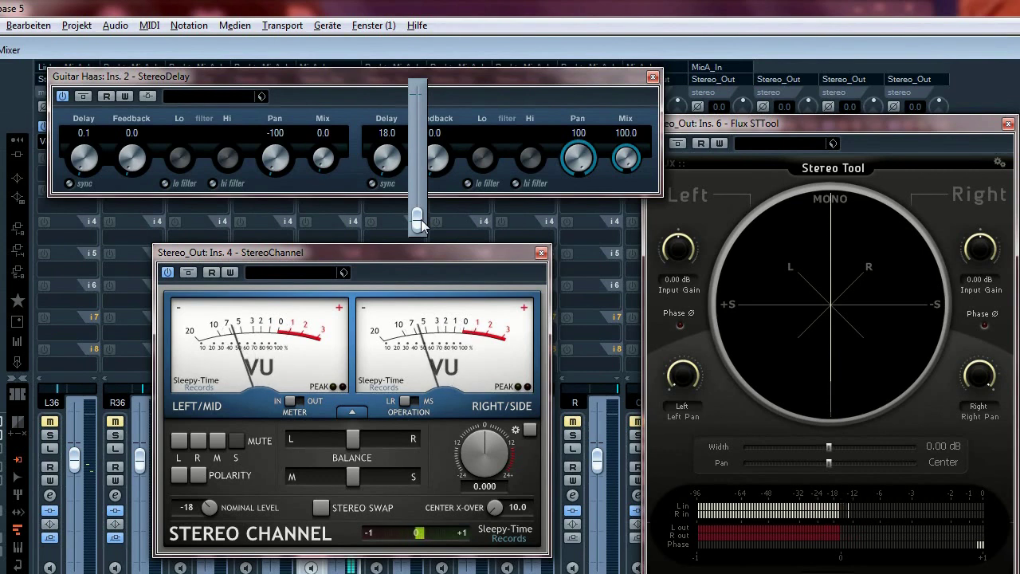
pyautogui.moveTo(421, 220); pyautogui.dragTo(420, 217)
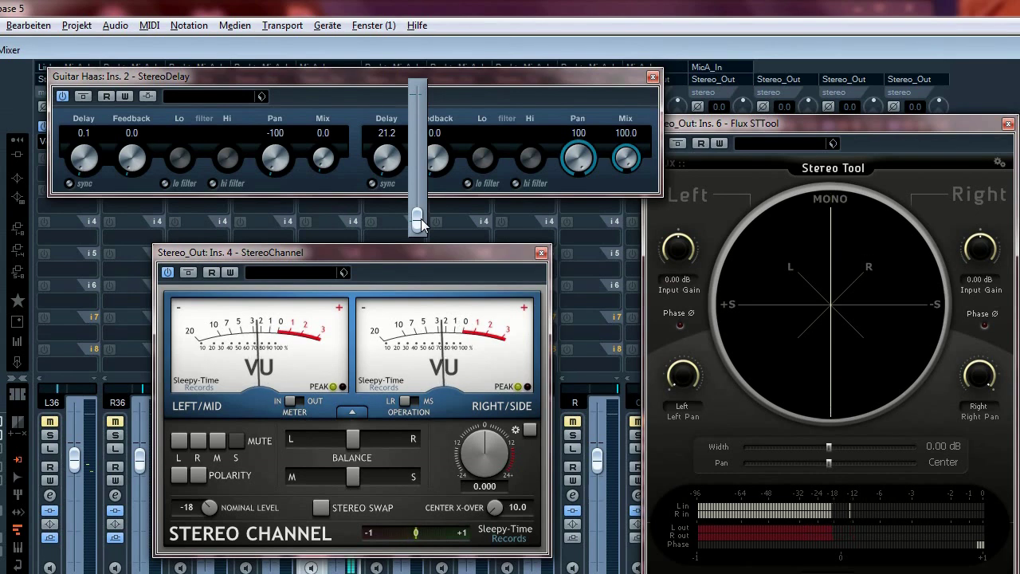
pyautogui.moveTo(421, 217); pyautogui.dragTo(421, 216)
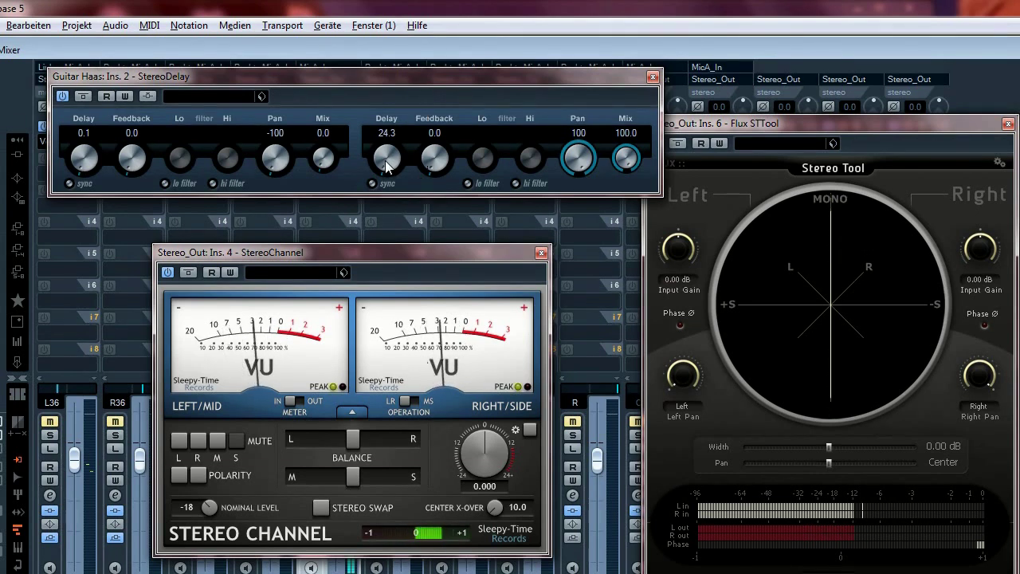
pyautogui.scroll(5, 385, 165)
# Reset the right delay to 0.1 and raise it again, settling at 25.3.
pyautogui.keyDown('ctrl'); pyautogui.click(386, 165); pyautogui.keyUp('ctrl')
pyautogui.click(386, 165)
pyautogui.moveTo(421, 221); pyautogui.dragTo(421, 213)
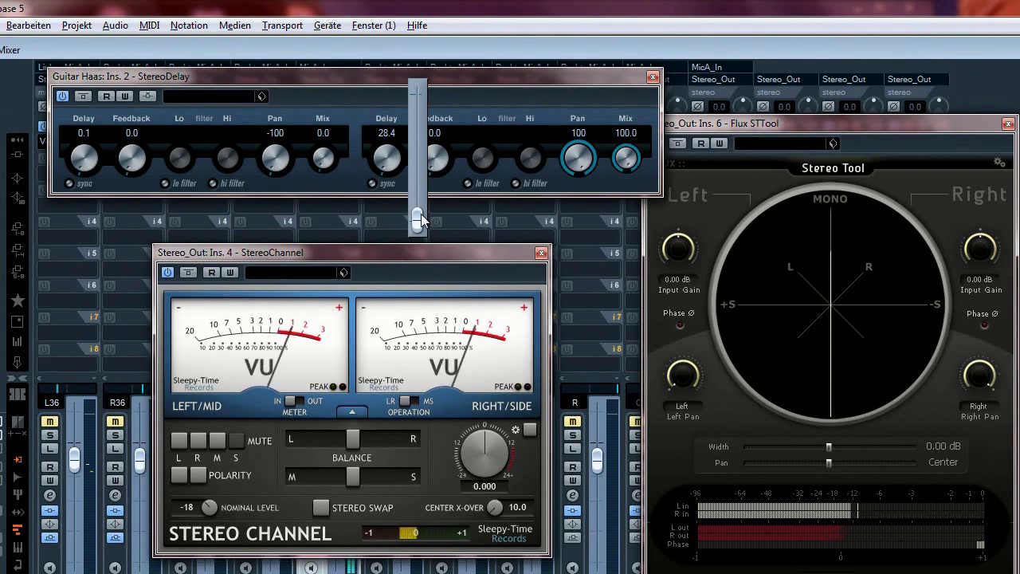
pyautogui.scroll(-3, 421, 214)
pyautogui.moveTo(421, 214); pyautogui.dragTo(421, 214)
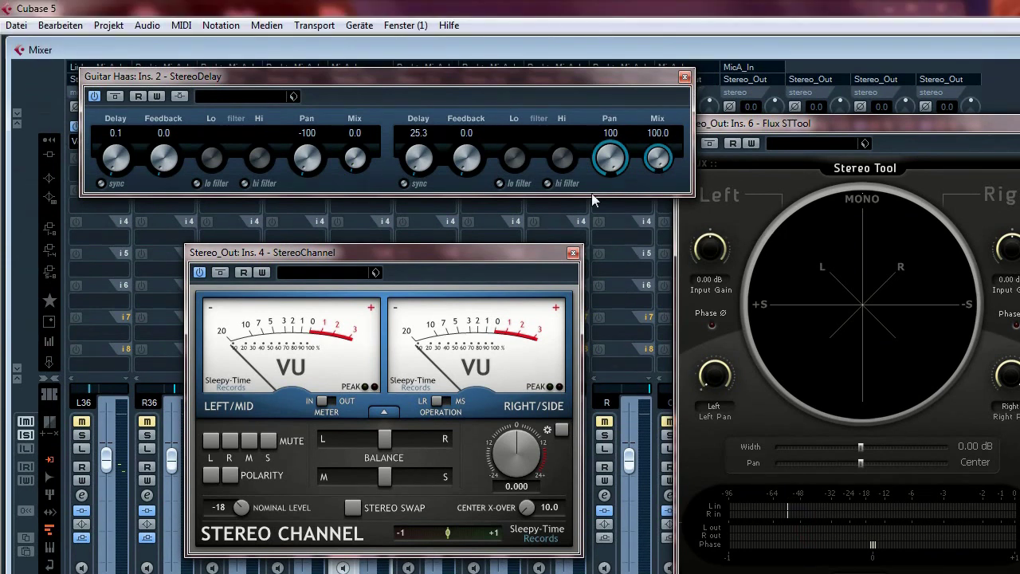
# Close the StereoChannel, StereoDelay and Flux Stereo Tool windows.
pyautogui.click(573, 253)
pyautogui.click(684, 77)
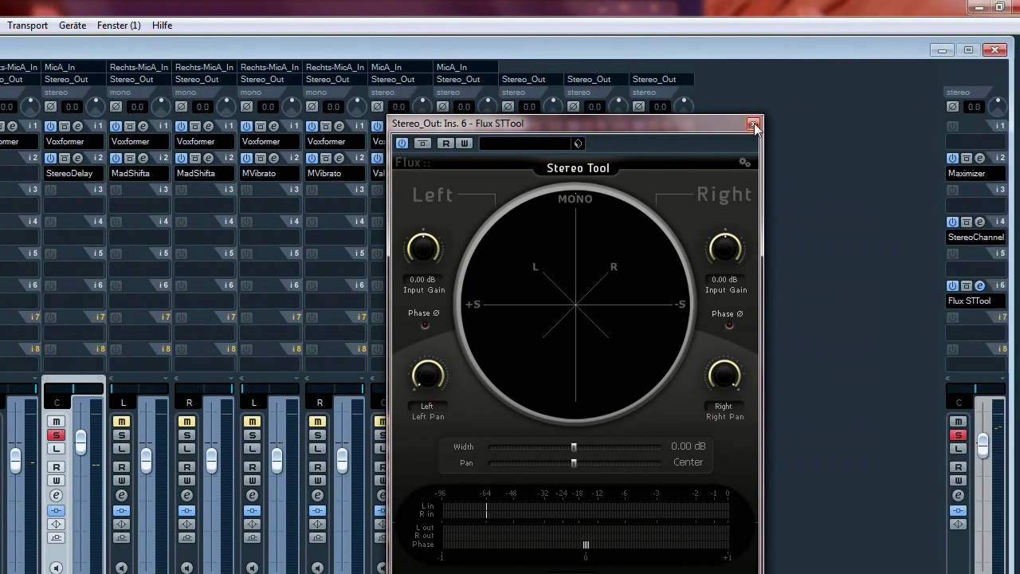
pyautogui.click(752, 121)
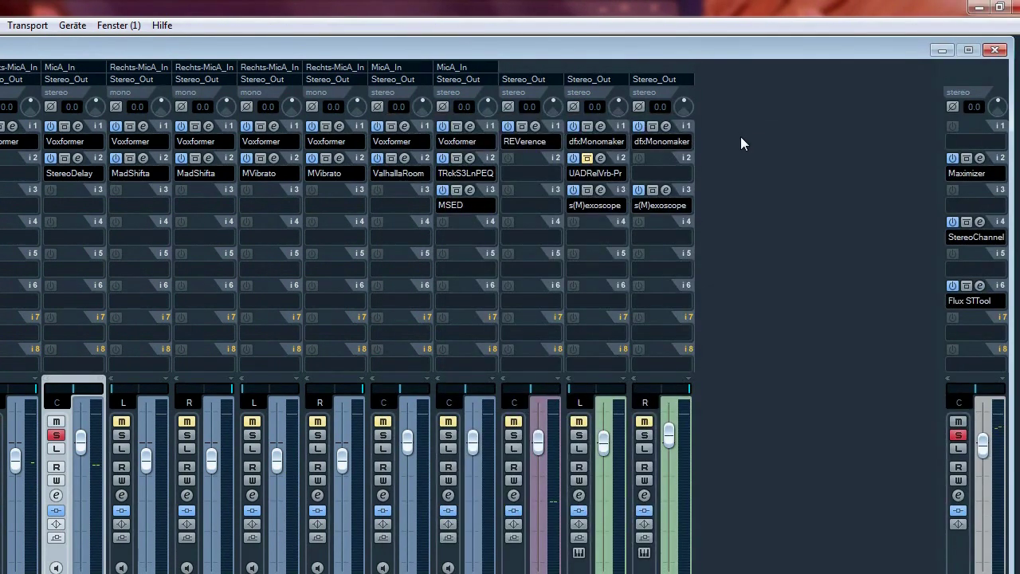
# Close the mixer, unsolo Guitar Haas, and collapse the Haaseffect folder.
pyautogui.press('F3')
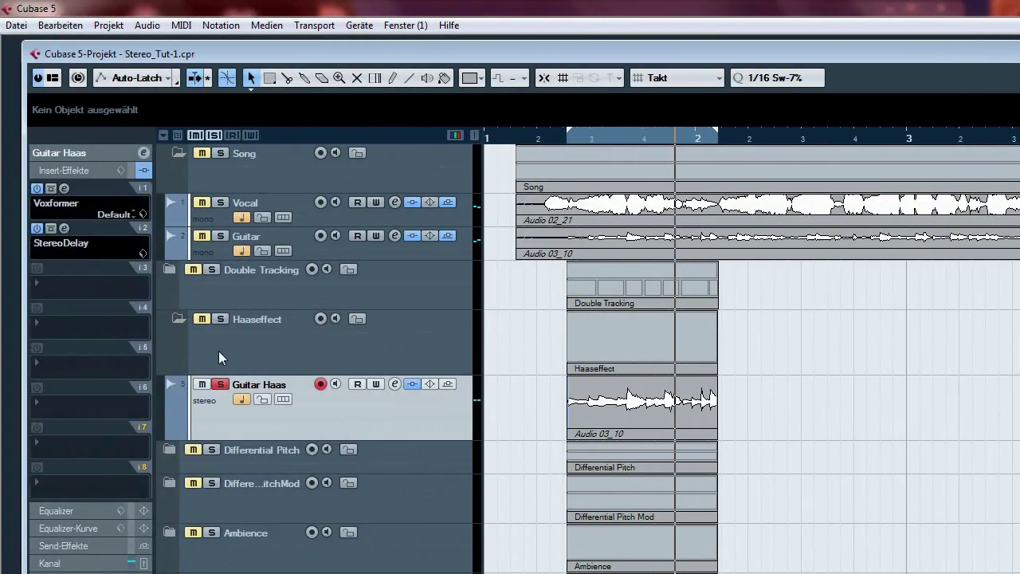
pyautogui.click(221, 384)
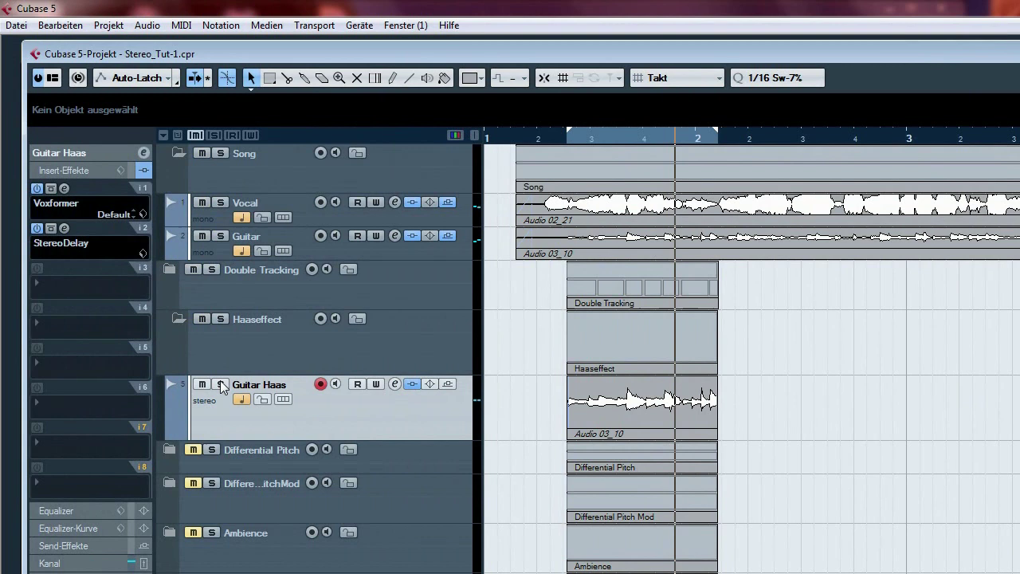
pyautogui.click(176, 318)
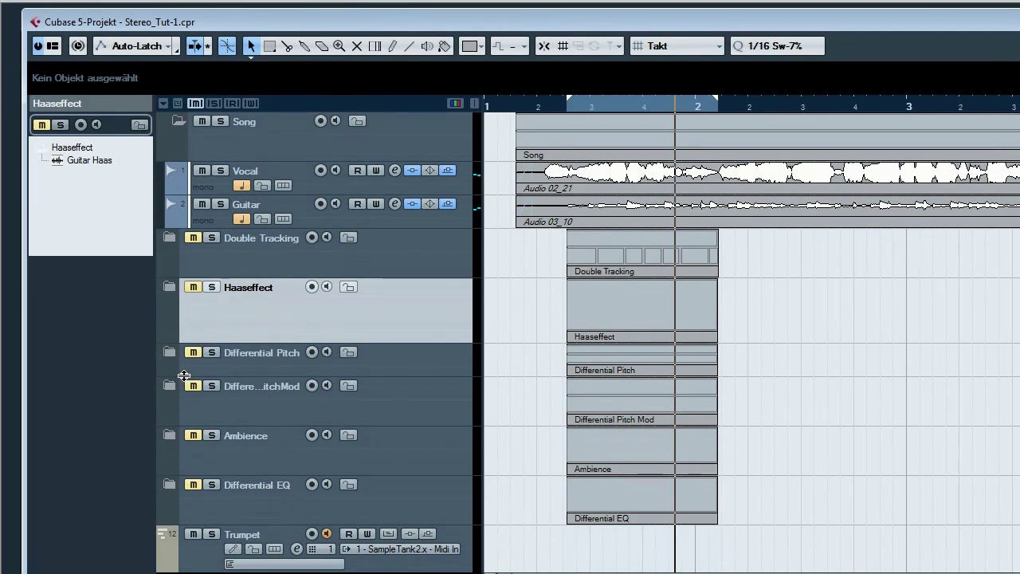
# Expand the Differential Pitch folder and select its DP-Guit-L and DP-Guit-P tracks.
pyautogui.click(171, 352)
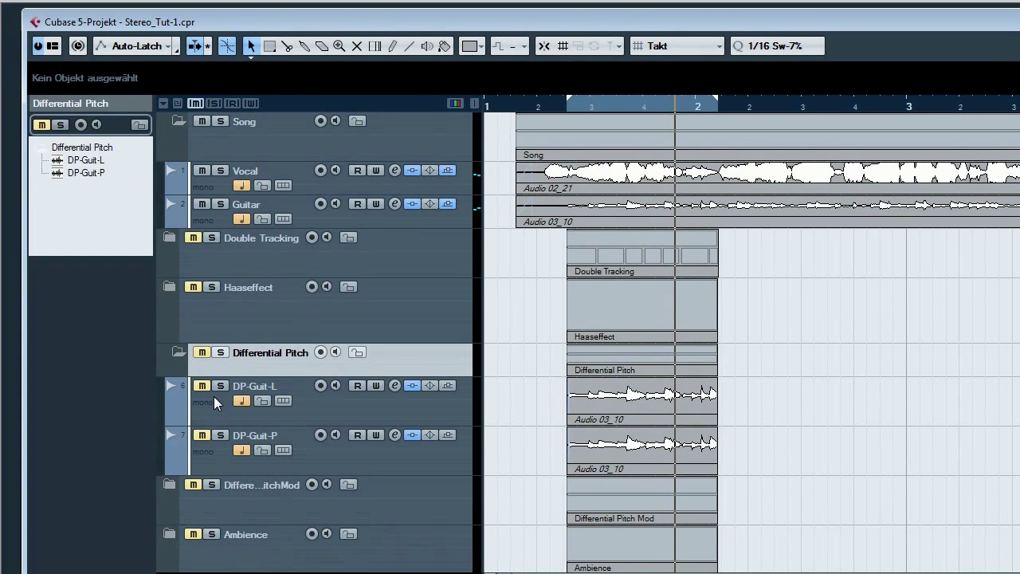
pyautogui.scroll(-2, 276, 367)
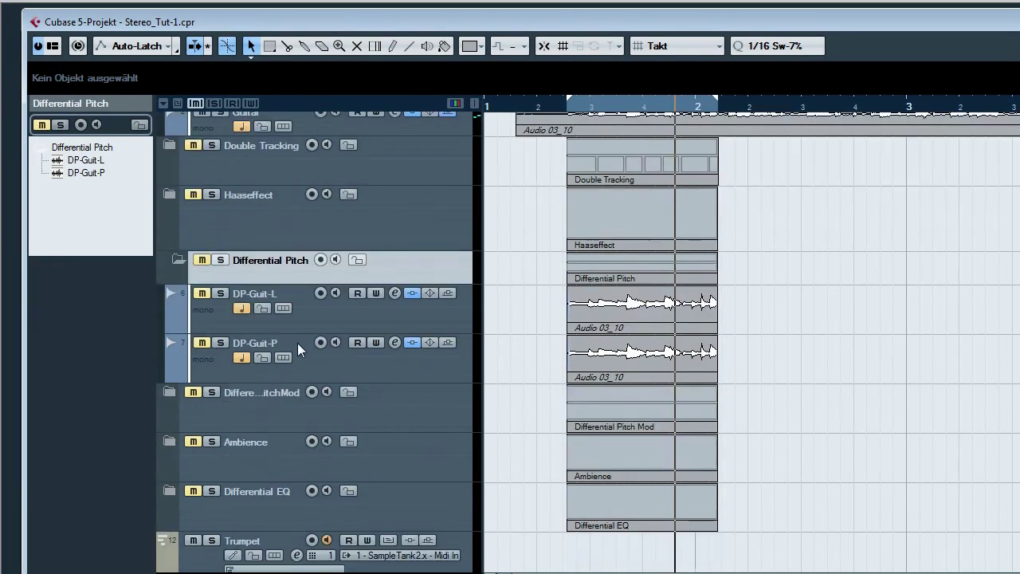
pyautogui.click(305, 318)
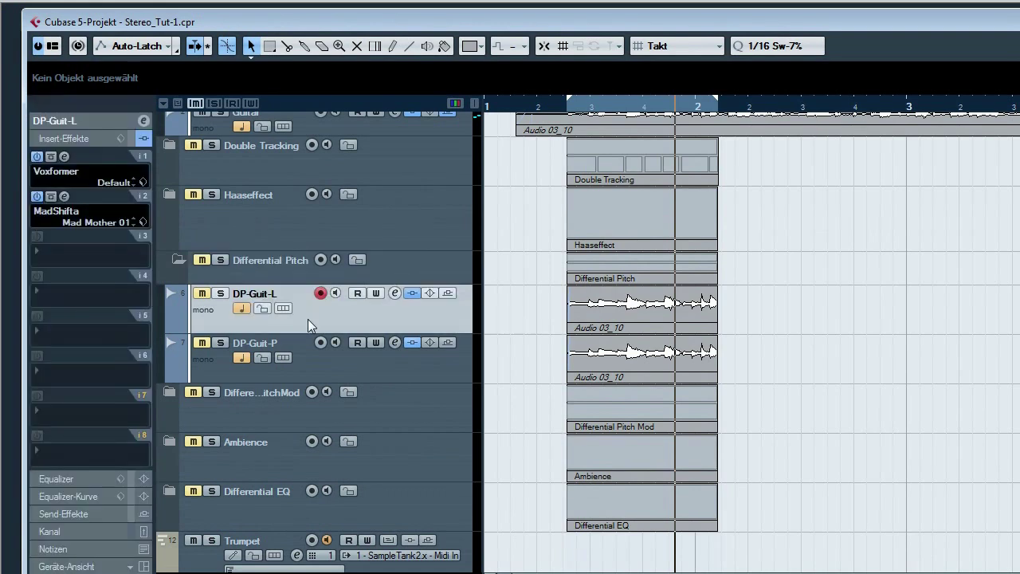
pyautogui.click(311, 361)
pyautogui.click(322, 316)
pyautogui.click(295, 362)
pyautogui.click(311, 322)
pyautogui.scroll(3, 293, 332)
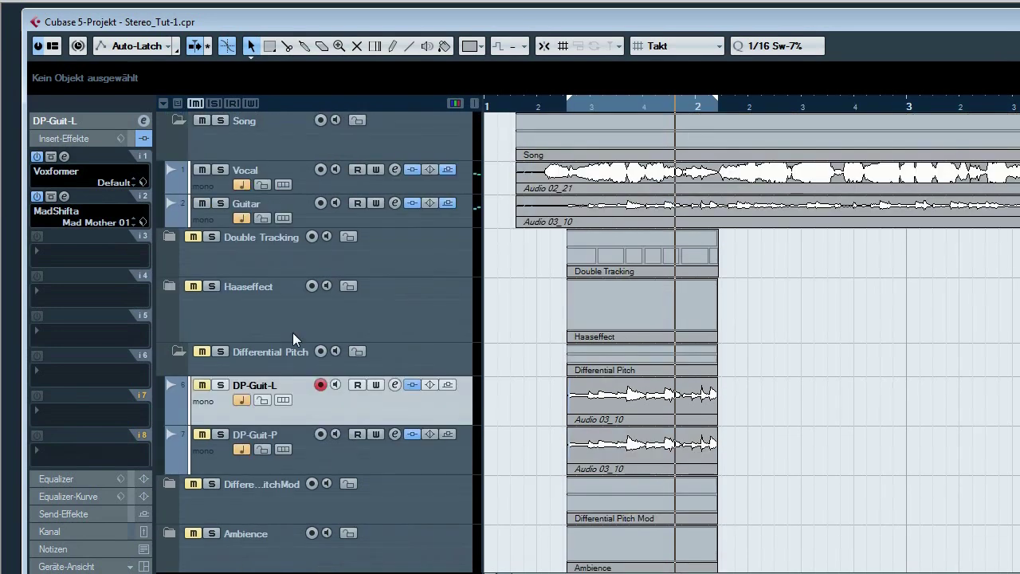
# Reselect DP-Guit-L, solo the Differential Pitch folder, and open the mixer with F3.
pyautogui.click(294, 332)
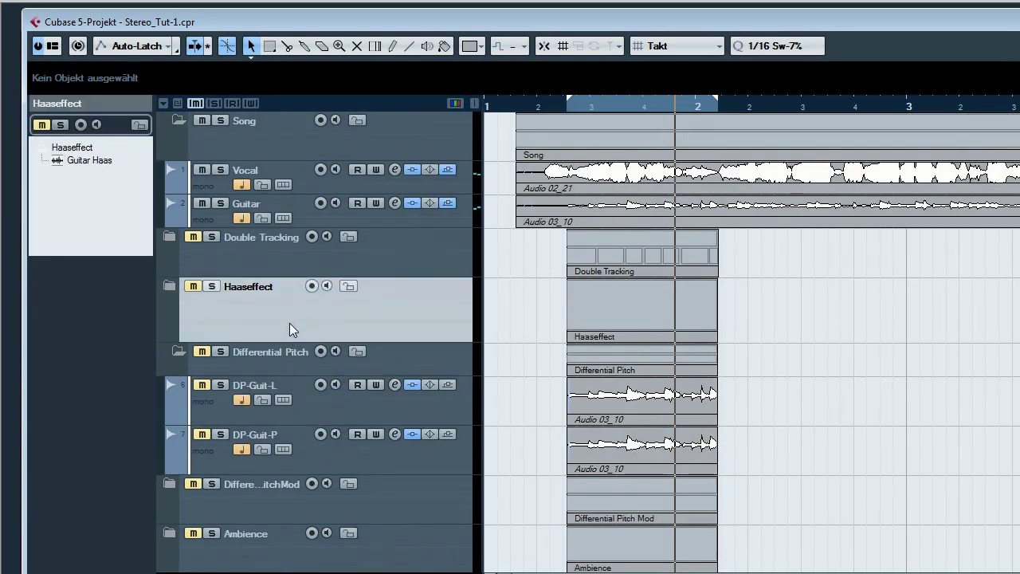
pyautogui.click(310, 408)
pyautogui.scroll(-3, 327, 422)
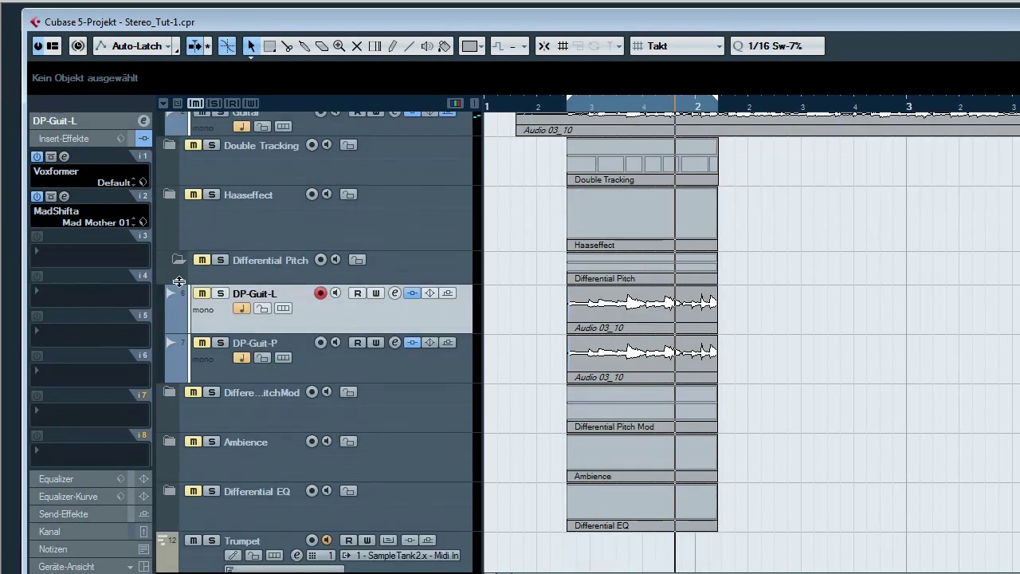
pyautogui.click(220, 260)
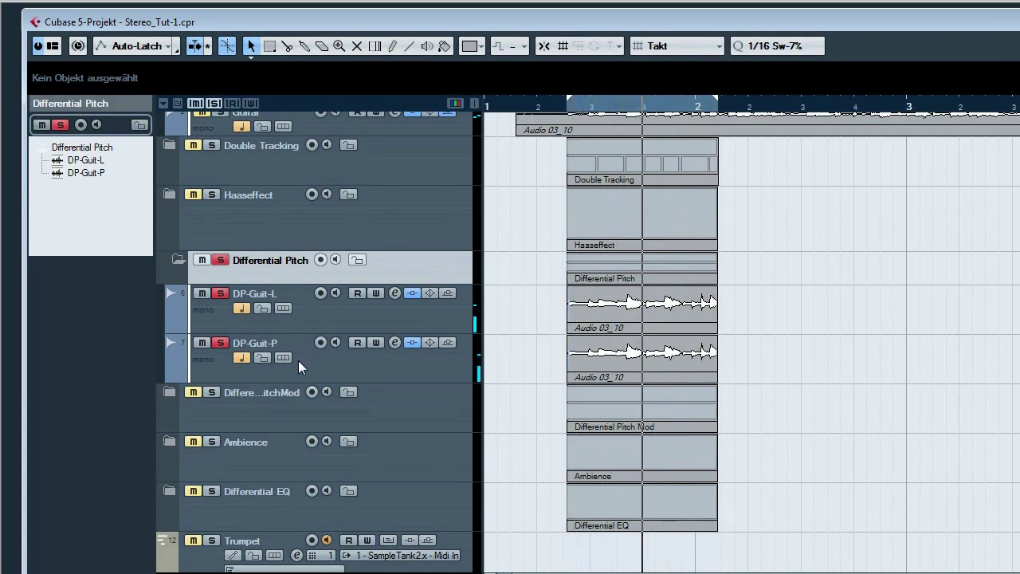
pyautogui.press('F3')
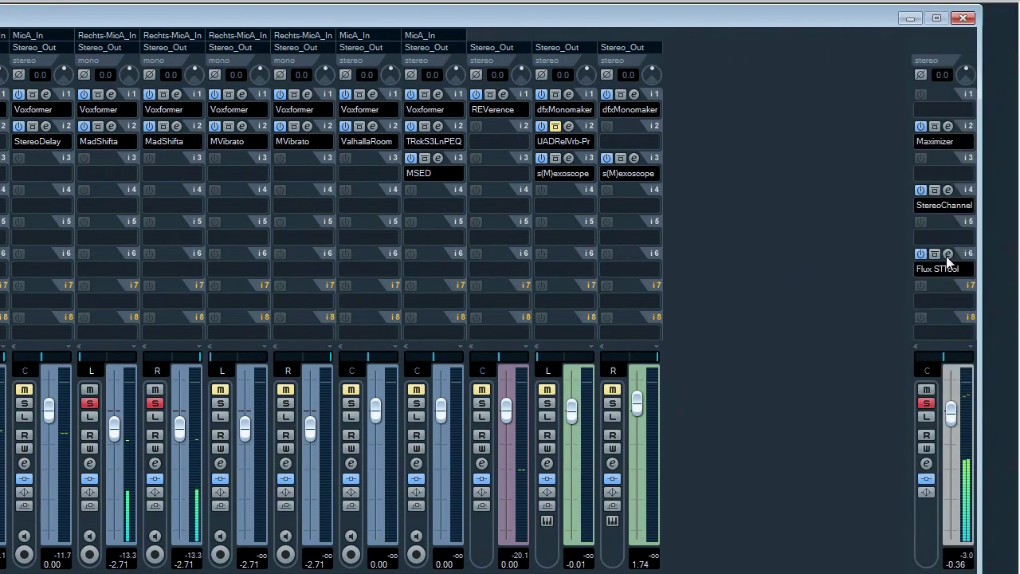
# Open Flux Stereo Tool on Stereo_Out insert 6 and set DP-Guit-P's MadShifta Fine to 2%.
pyautogui.click(947, 253)
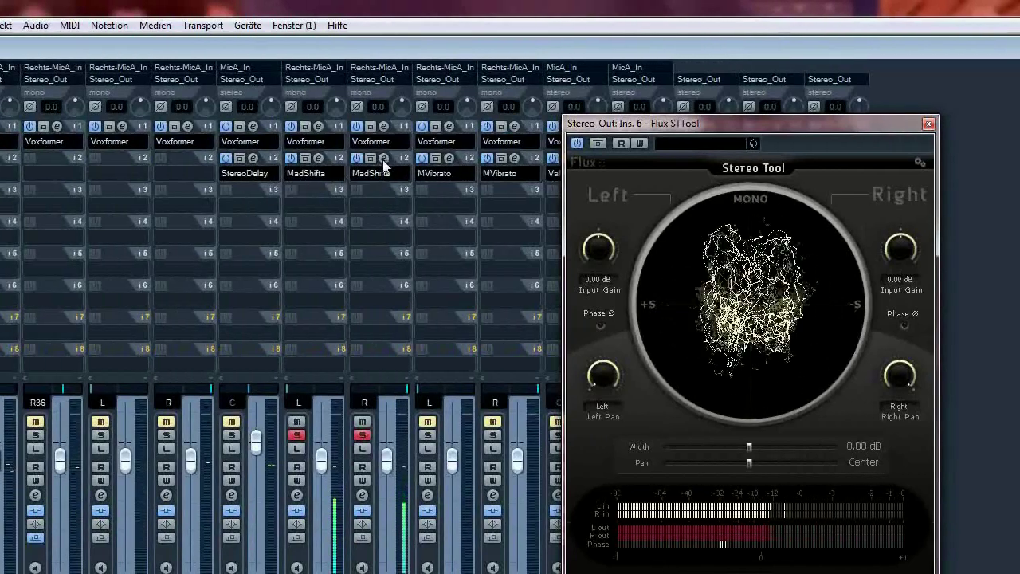
pyautogui.click(367, 158)
pyautogui.moveTo(531, 310); pyautogui.dragTo(361, 160)
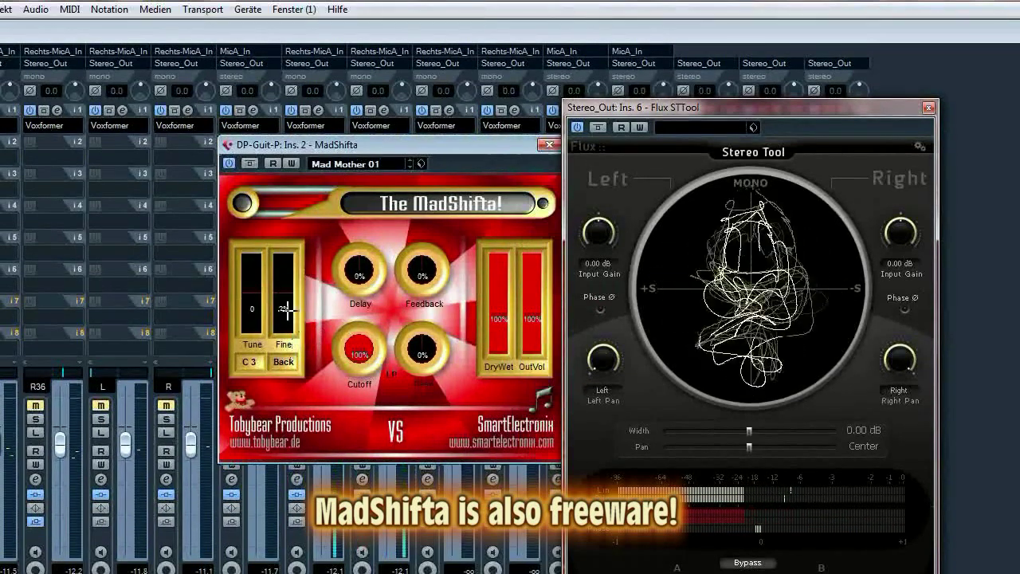
pyautogui.moveTo(292, 317)
pyautogui.mouseDown()
pyautogui.moveTo(284, 311)
pyautogui.moveTo(295, 296)
pyautogui.moveTo(282, 310)
pyautogui.mouseUp()
pyautogui.click(549, 145)
pyautogui.moveTo(717, 120); pyautogui.dragTo(787, 64)
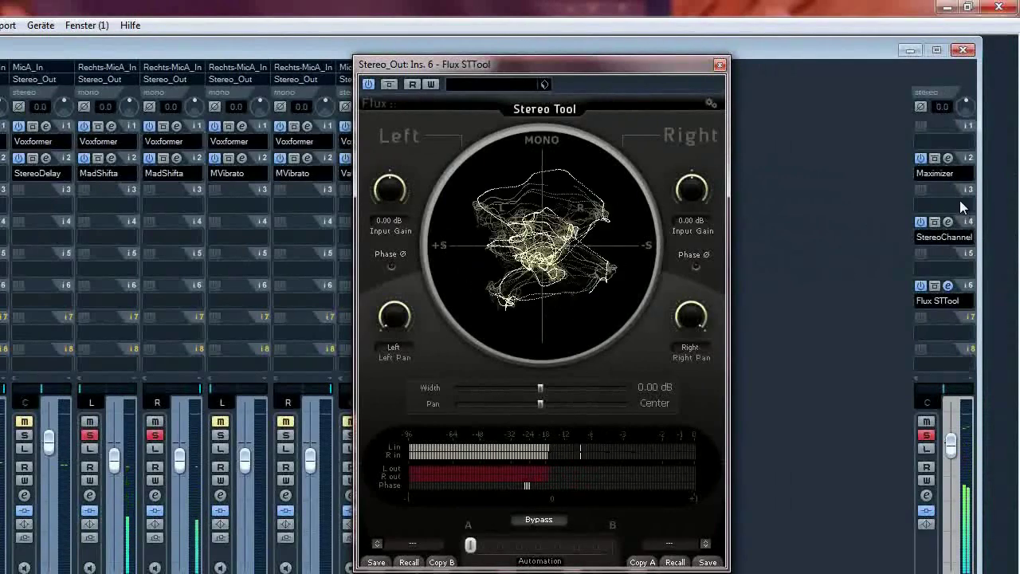
# Open StereoChannel on Stereo_Out and audition mid only, then side only, by toggling its mute buttons.
pyautogui.click(948, 222)
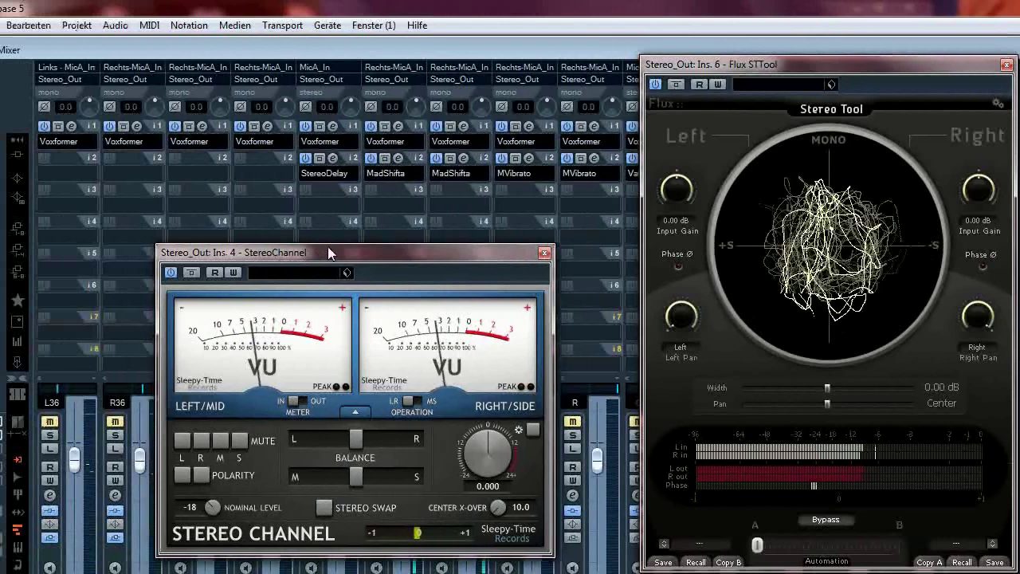
pyautogui.moveTo(290, 253); pyautogui.dragTo(362, 244)
pyautogui.click(308, 431)
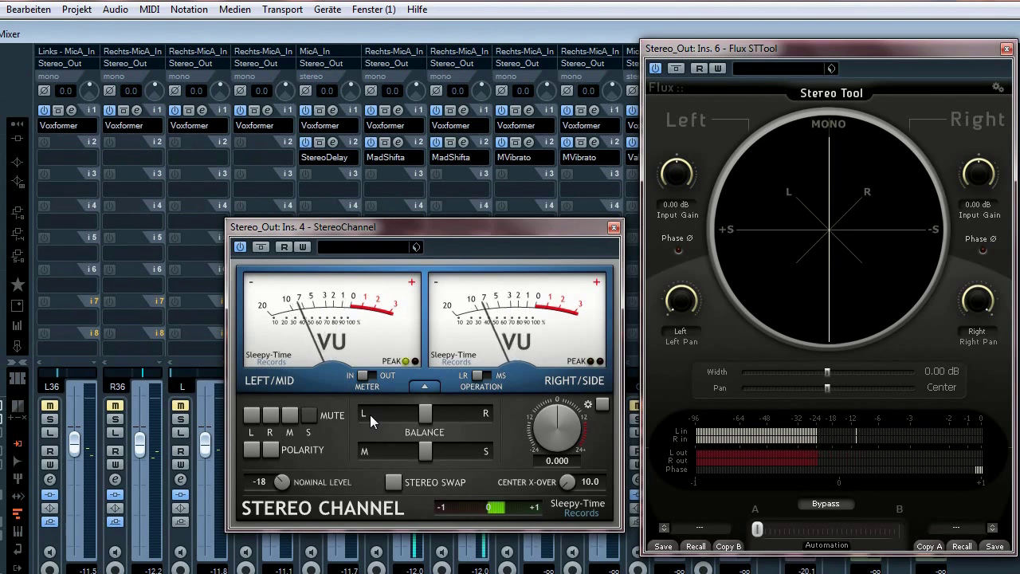
pyautogui.click(312, 416)
pyautogui.click(291, 420)
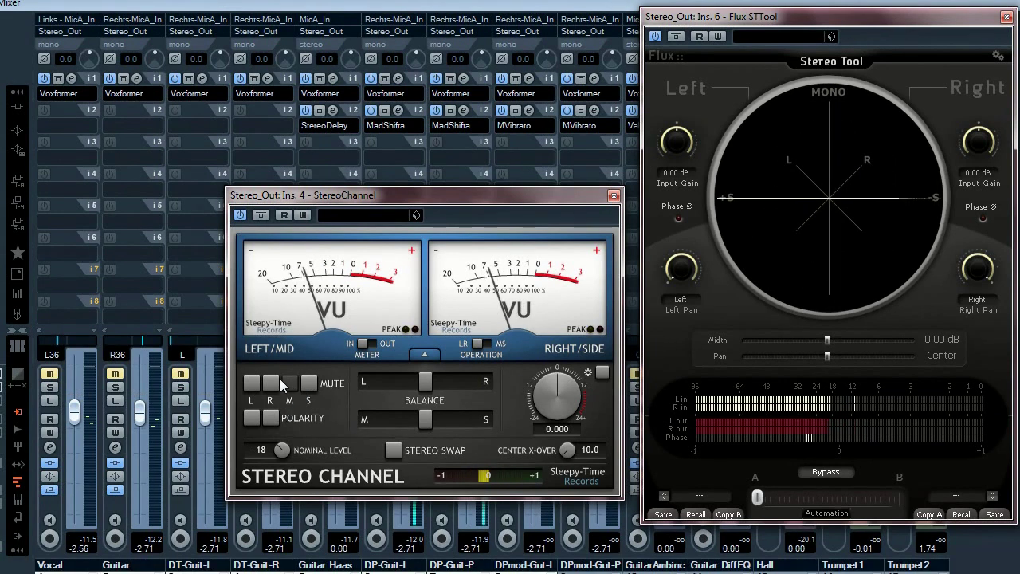
pyautogui.click(290, 416)
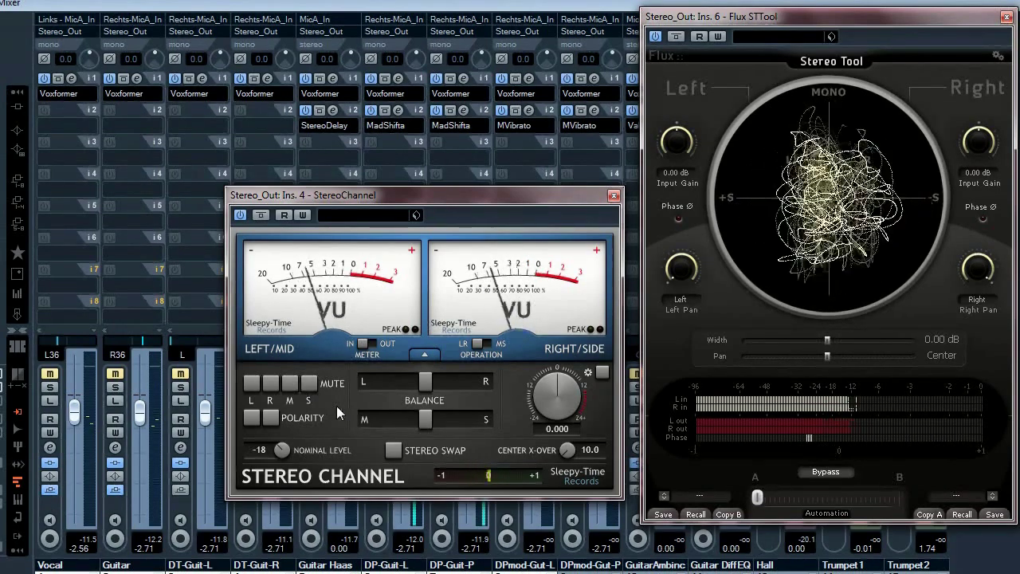
# Stop playback and close the StereoChannel, Flux Stereo Tool and Mixer windows.
pyautogui.press('space')
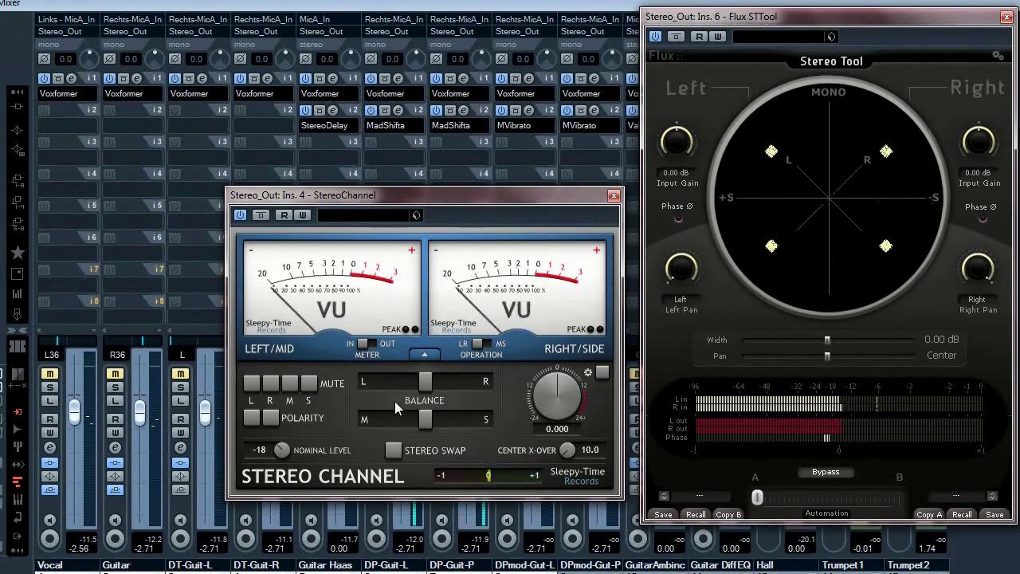
pyautogui.click(614, 195)
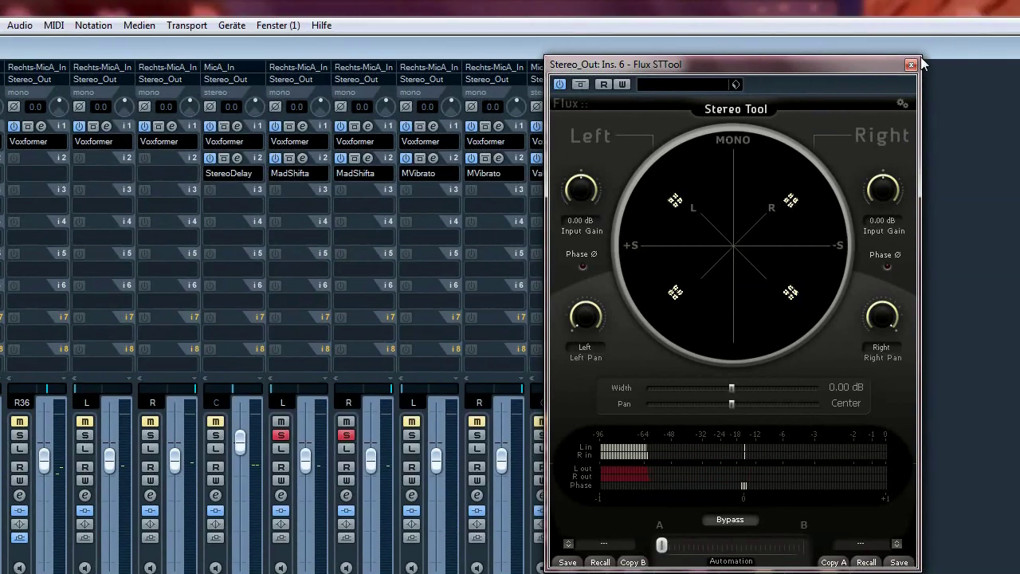
pyautogui.click(1005, 16)
pyautogui.press('F3')
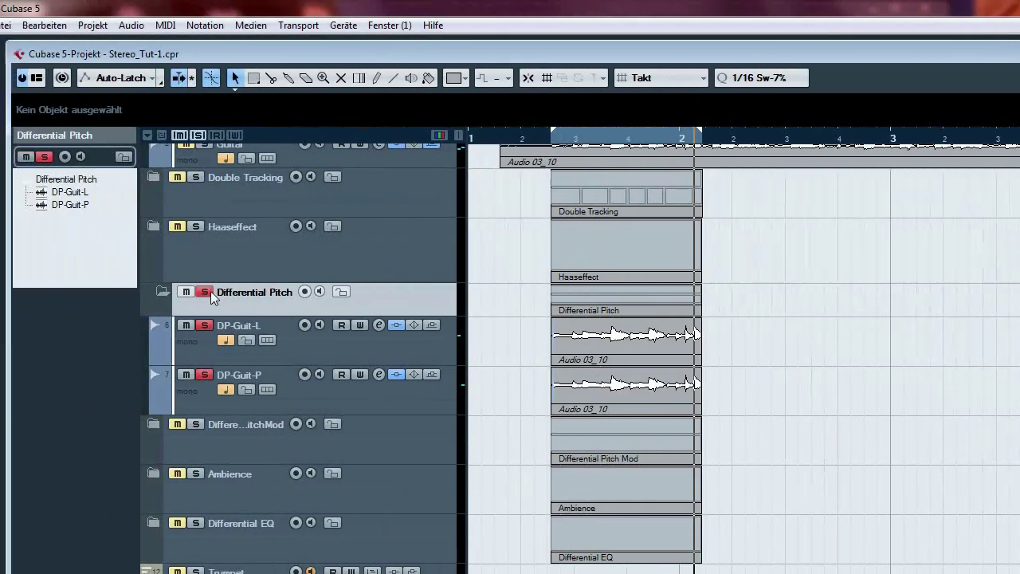
# Unsolo and collapse the Differential Pitch folder, and expand the Differential Pitch Mod folder.
pyautogui.click(206, 292)
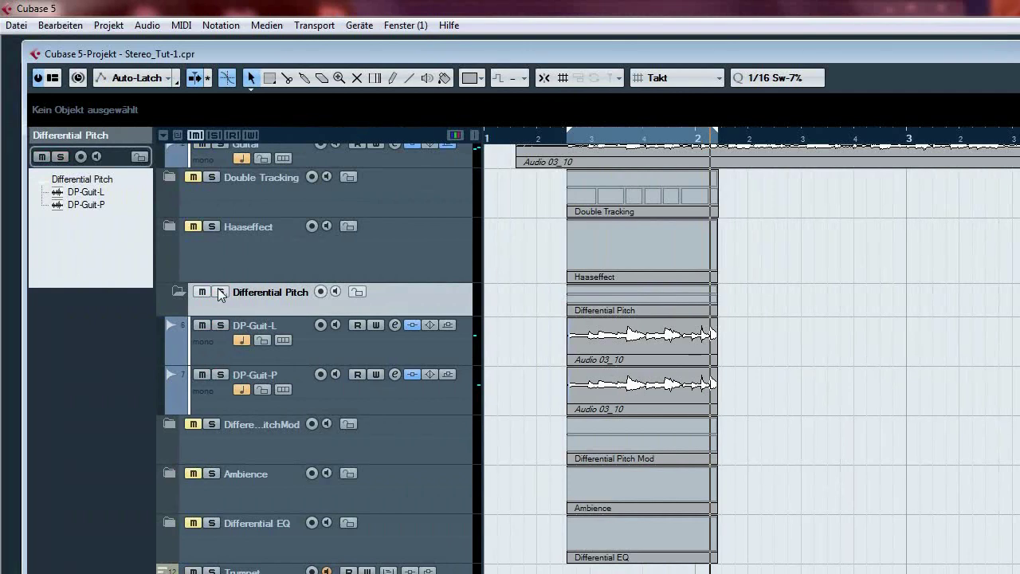
pyautogui.click(164, 290)
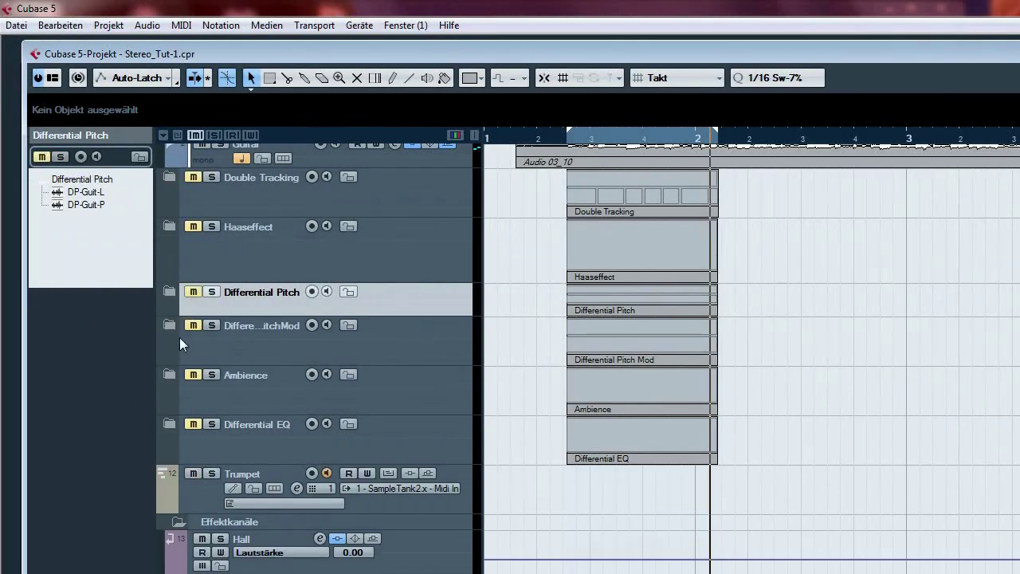
pyautogui.click(165, 324)
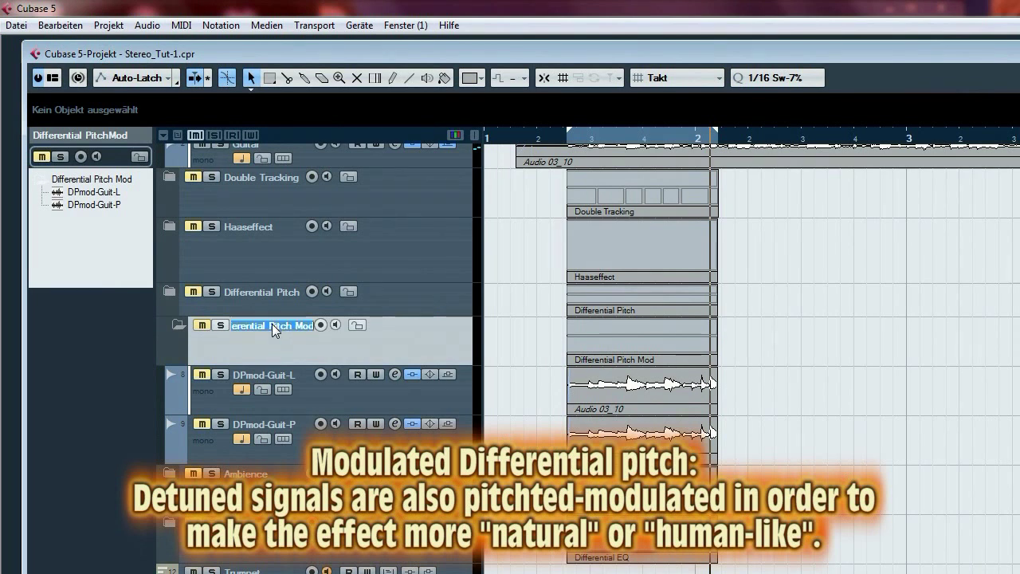
pyautogui.click(257, 344)
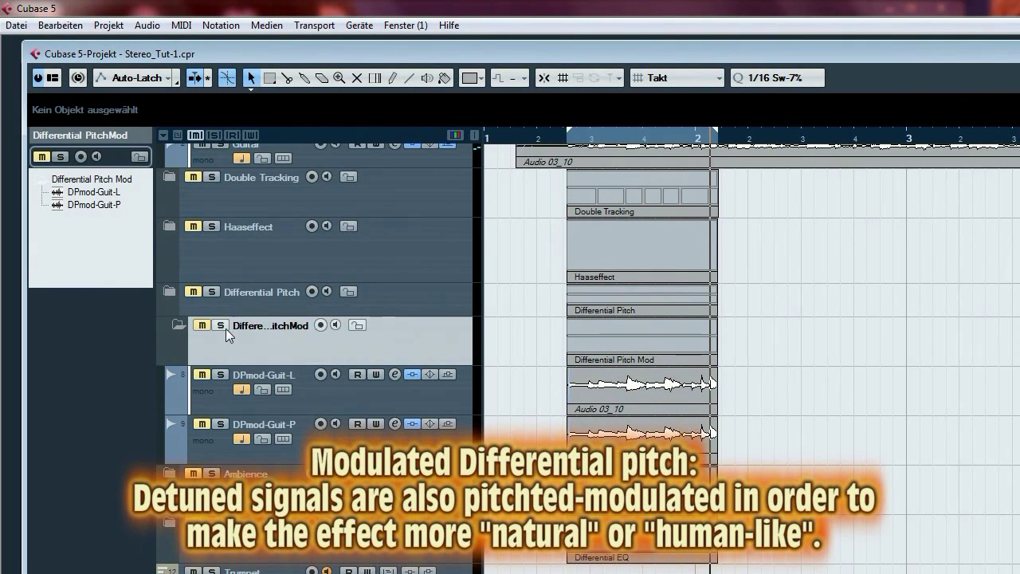
# Solo the Differential Pitch Mod folder, select DPmod-Guit-L and bring up the mixer.
pyautogui.click(223, 324)
pyautogui.click(357, 402)
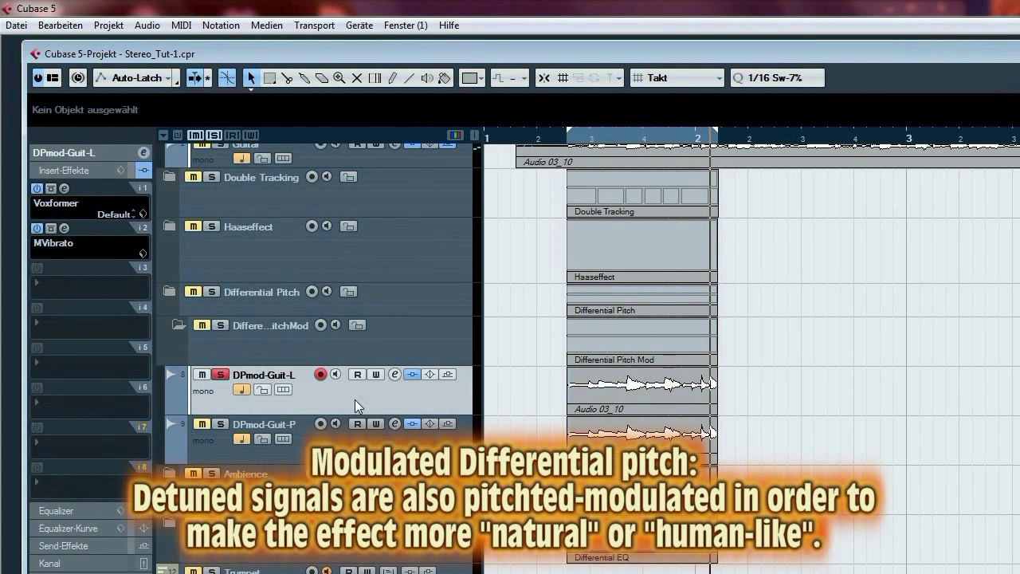
pyautogui.press('F3')
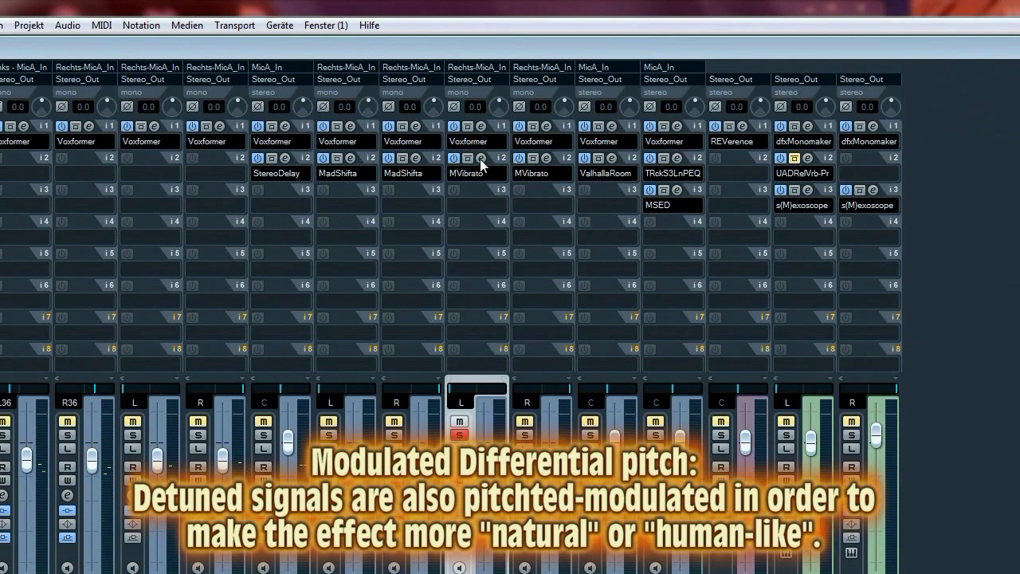
pyautogui.click(481, 160)
pyautogui.moveTo(549, 280); pyautogui.dragTo(355, 100)
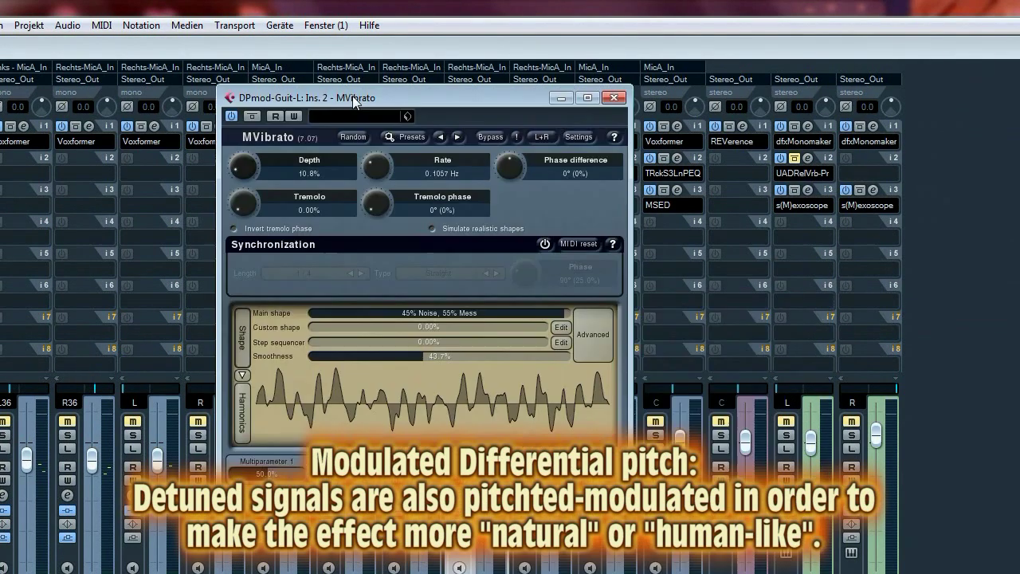
pyautogui.moveTo(442, 102); pyautogui.dragTo(229, 105)
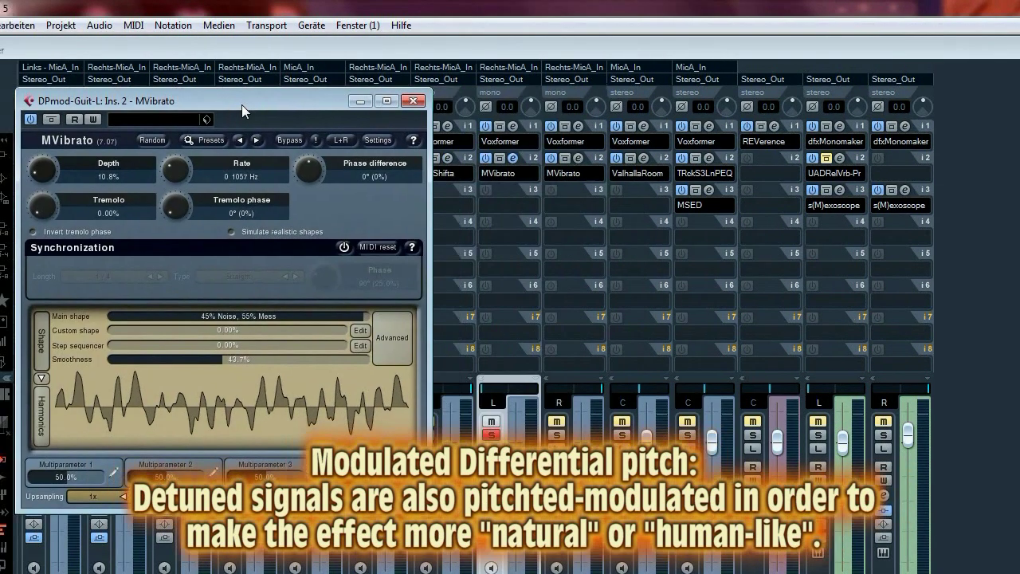
pyautogui.click(546, 158)
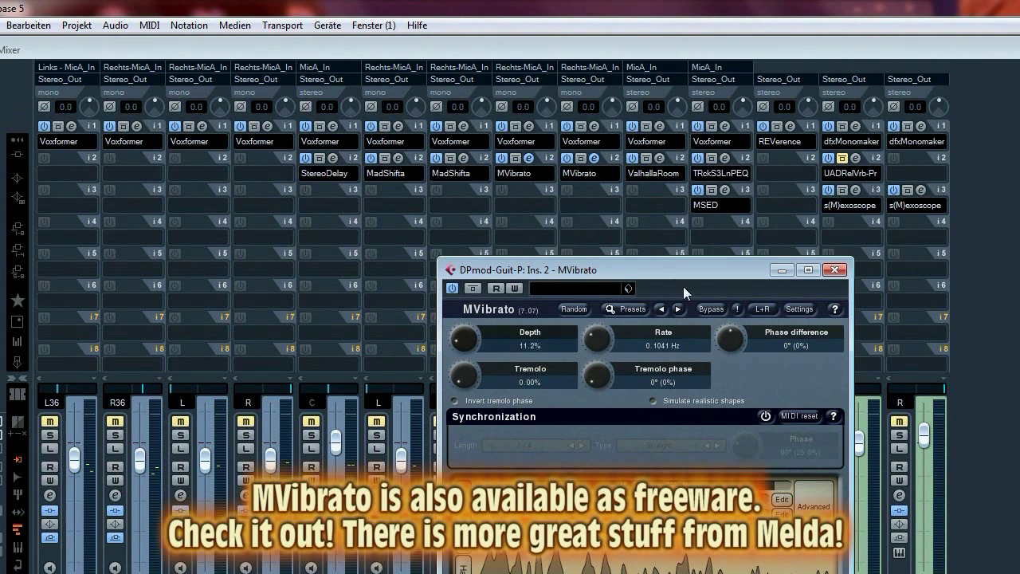
pyautogui.rightClick(683, 286)
pyautogui.moveTo(843, 333)
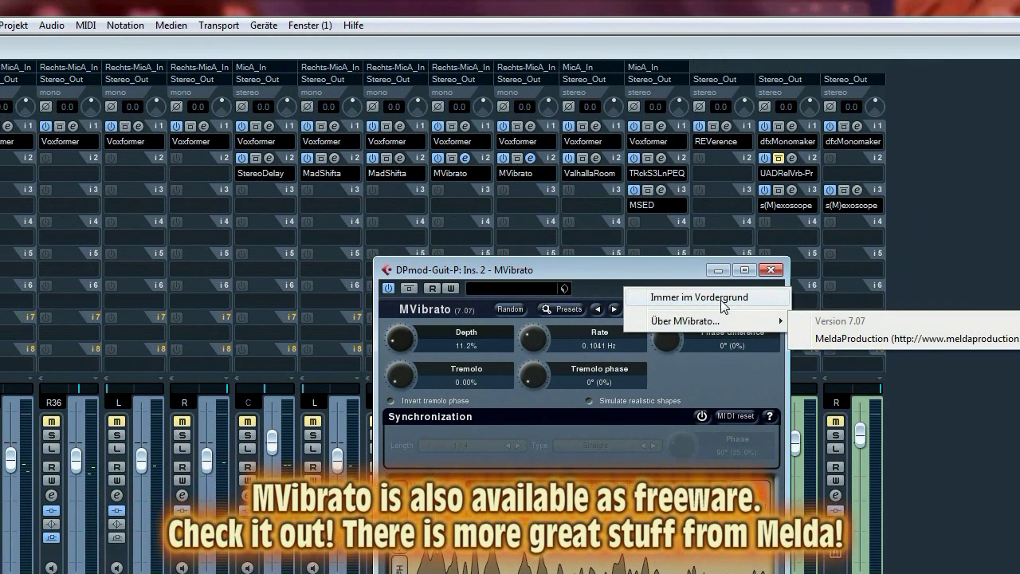
pyautogui.click(731, 296)
pyautogui.moveTo(630, 270); pyautogui.dragTo(302, 114)
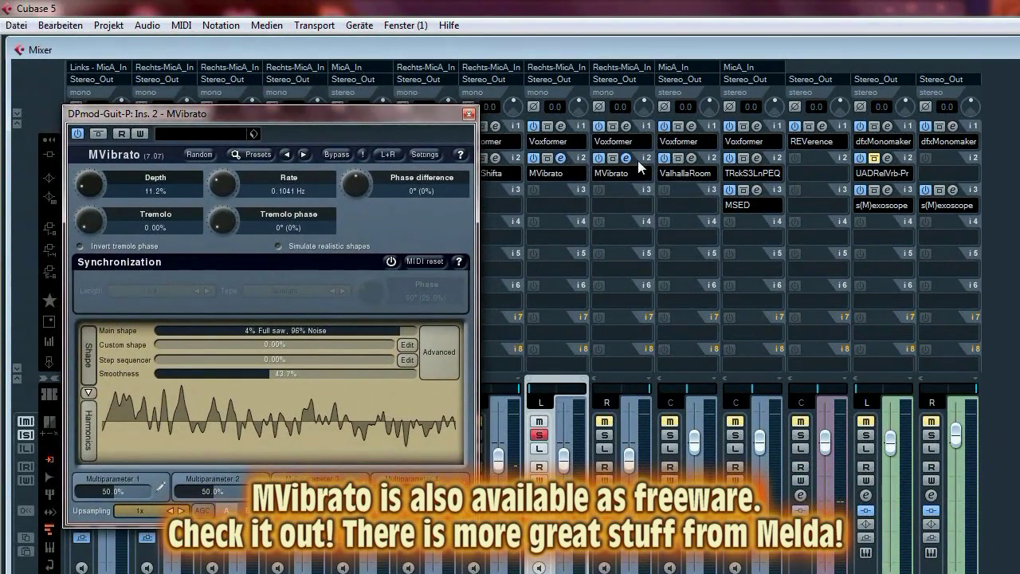
pyautogui.click(626, 159)
pyautogui.click(626, 159)
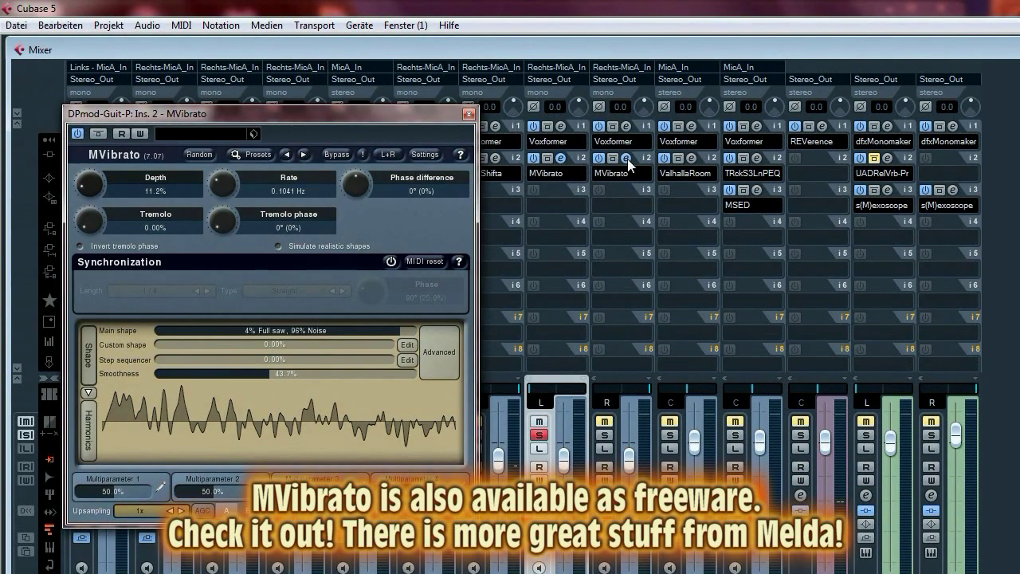
pyautogui.click(561, 159)
pyautogui.moveTo(304, 109); pyautogui.dragTo(740, 97)
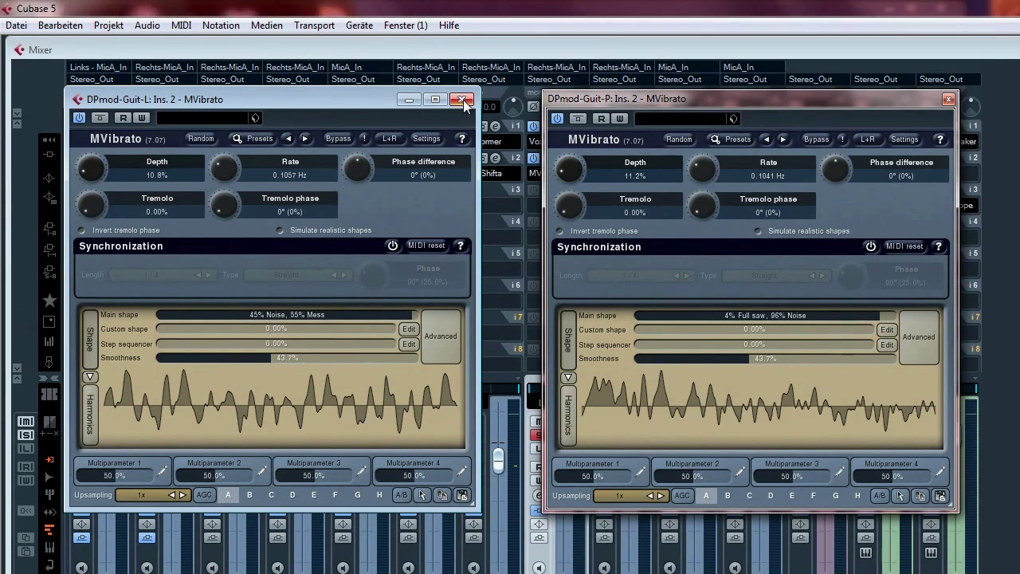
pyautogui.click(461, 83)
pyautogui.click(852, 99)
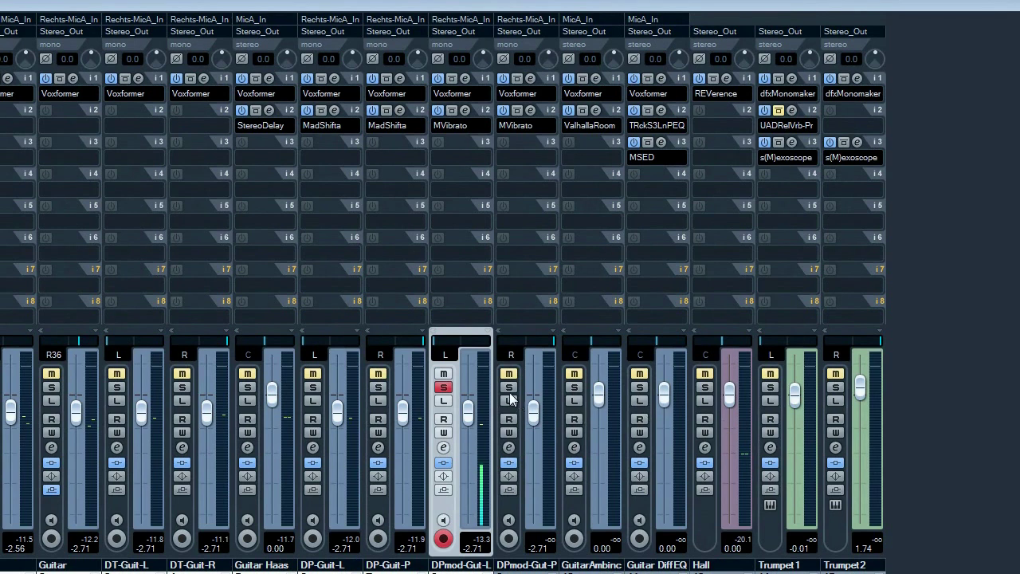
# Open the Flux Stereo Tool and StereoChannel meters on Stereo_Out, placing StereoChannel beside the scope.
pyautogui.click(511, 388)
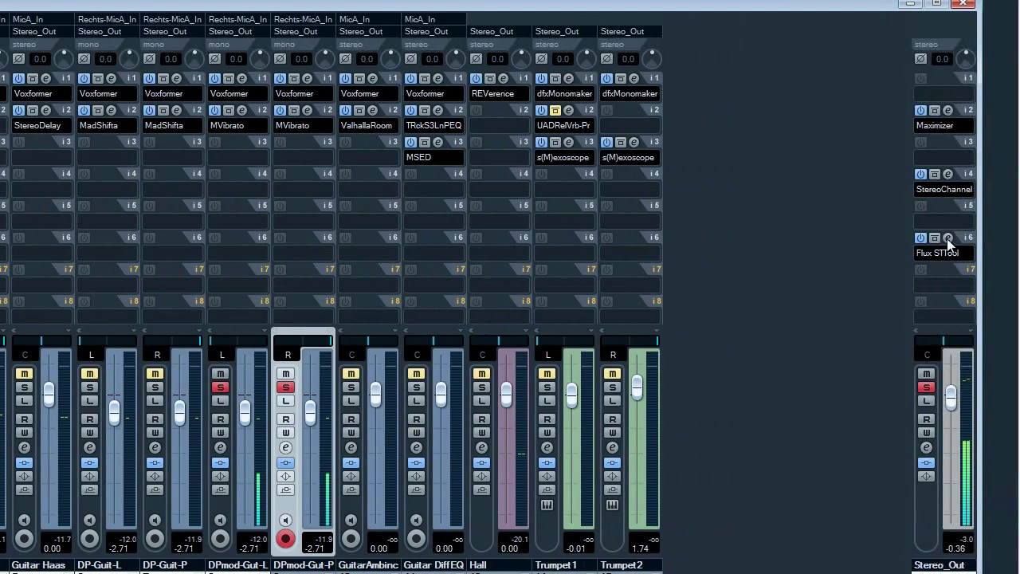
pyautogui.click(947, 238)
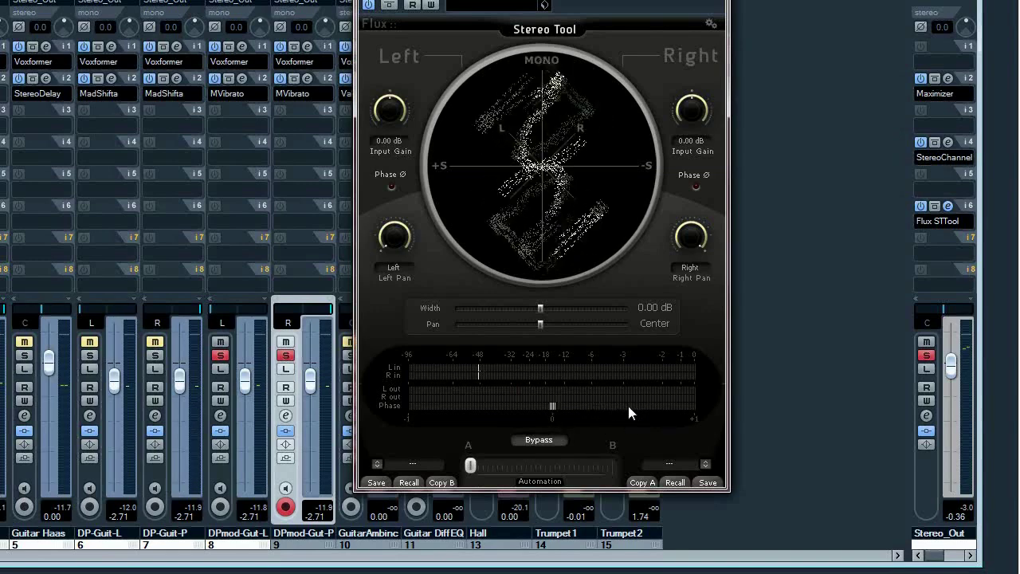
pyautogui.click(948, 142)
pyautogui.moveTo(370, 161); pyautogui.dragTo(105, 151)
pyautogui.moveTo(264, 151); pyautogui.dragTo(221, 145)
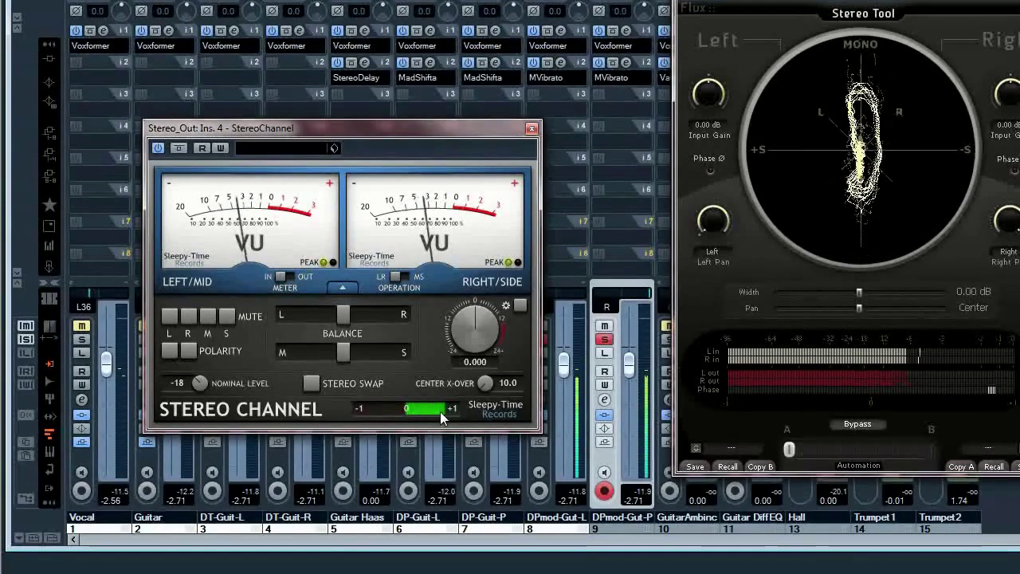
# Audition the DPmod guitar with mid muted, then side muted, restoring full stereo afterward.
pyautogui.click(206, 317)
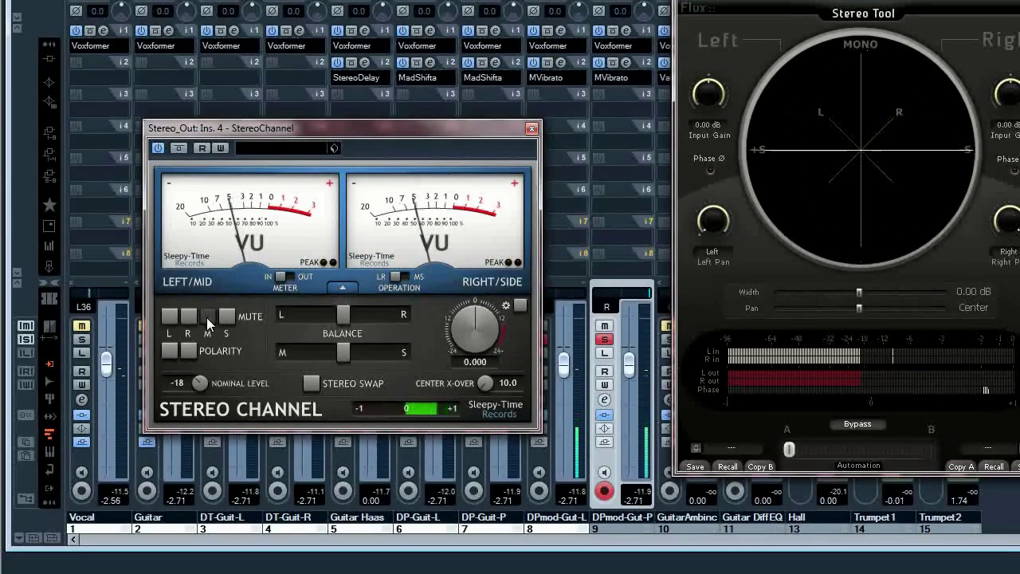
pyautogui.click(206, 317)
pyautogui.click(227, 318)
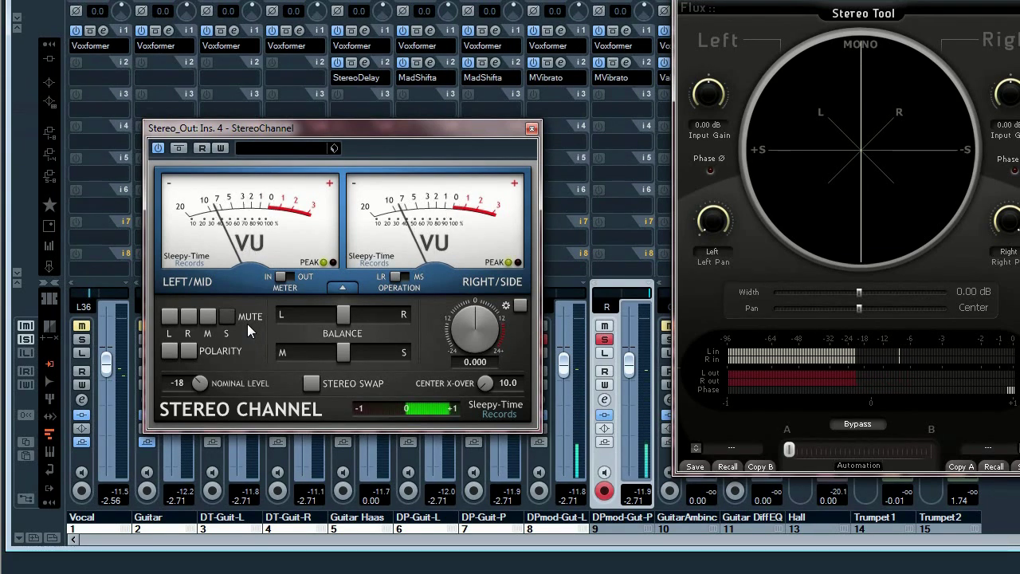
pyautogui.click(231, 319)
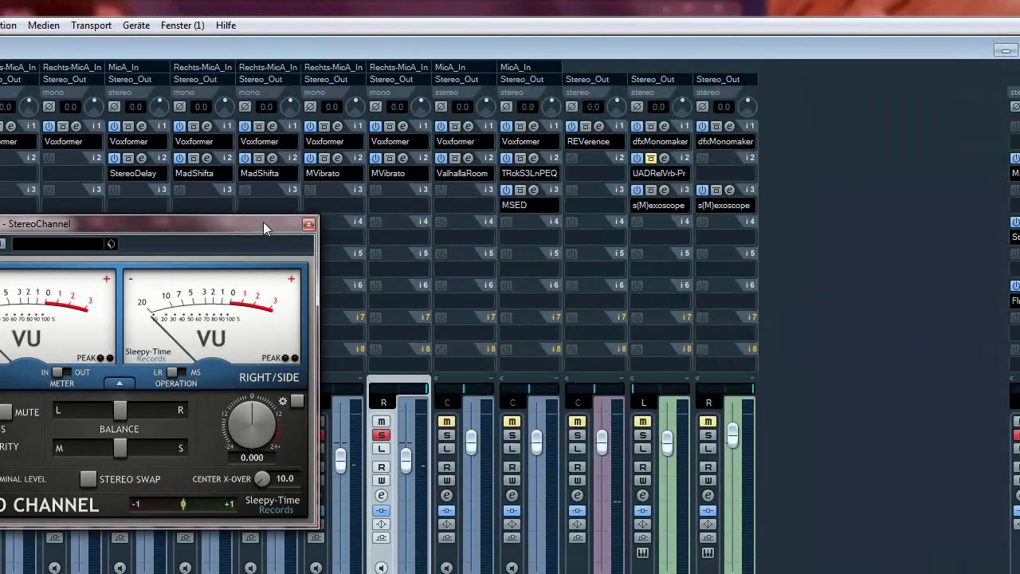
# Close StereoChannel, return to the project, unsolo DPmod-Guit-L and DPmod-Guit-P, and collapse Differential Pitch Mod.
pyautogui.click(276, 224)
pyautogui.press('F3')
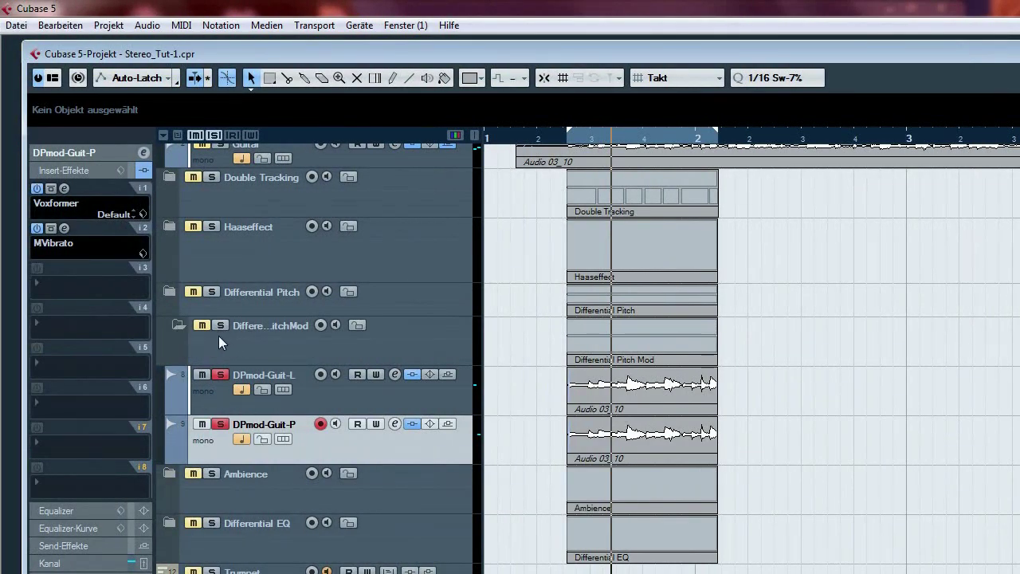
pyautogui.click(220, 376)
pyautogui.click(220, 425)
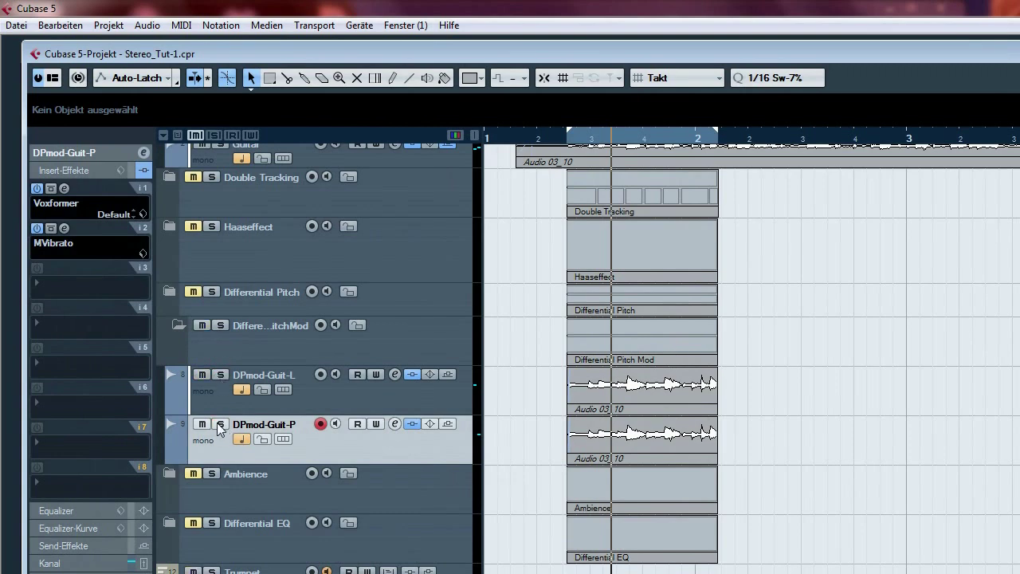
pyautogui.click(174, 324)
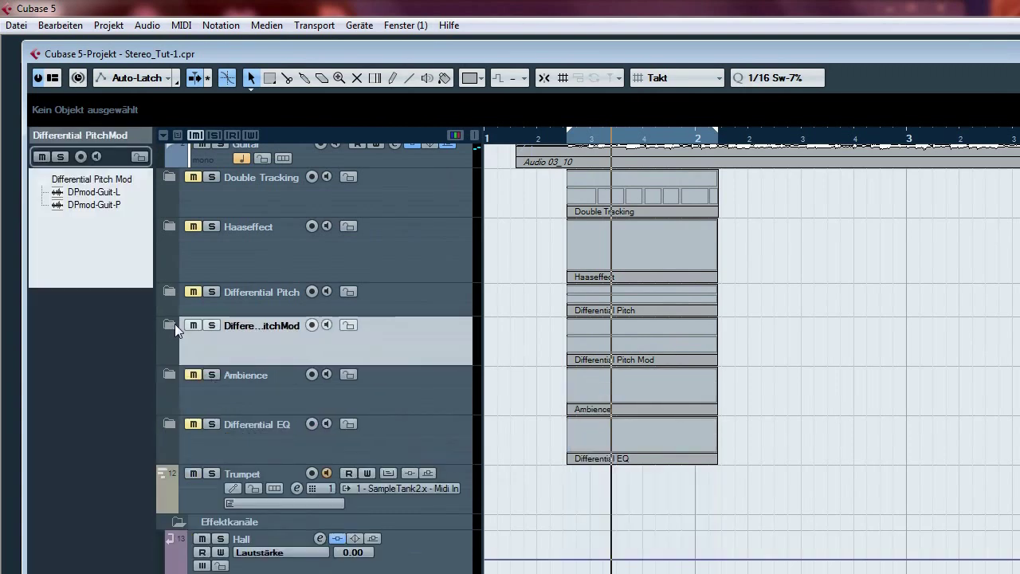
# Expand the Ambience folder, solo the Guitar Ambience track and bring up the mixer.
pyautogui.click(260, 379)
pyautogui.scroll(-2, 259, 379)
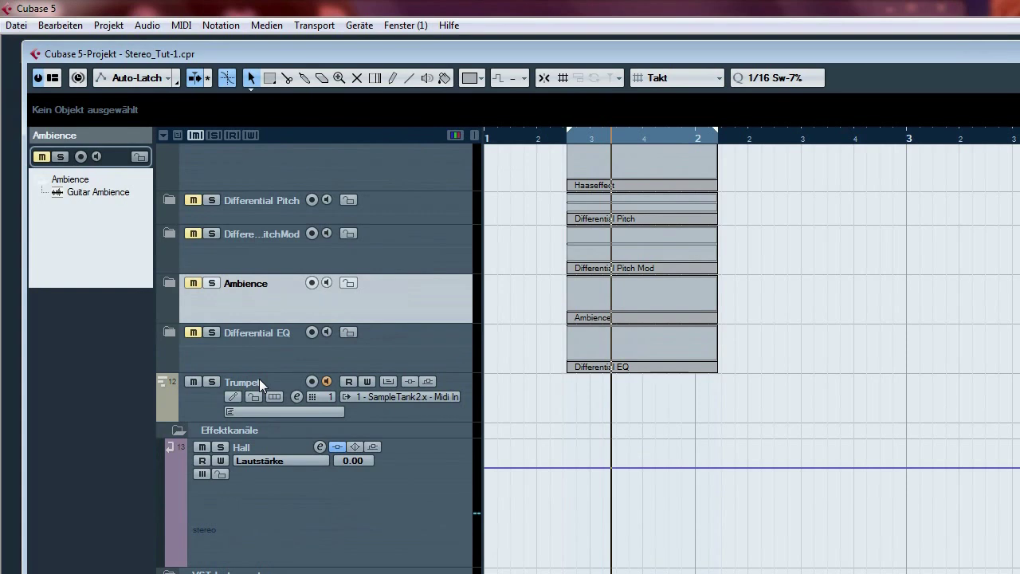
pyautogui.scroll(2, 266, 311)
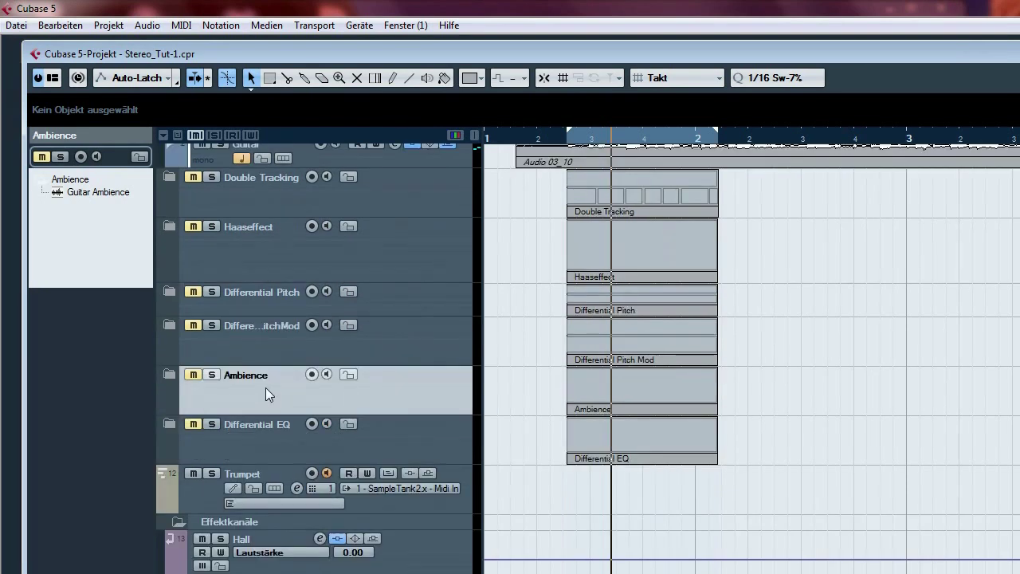
pyautogui.click(166, 375)
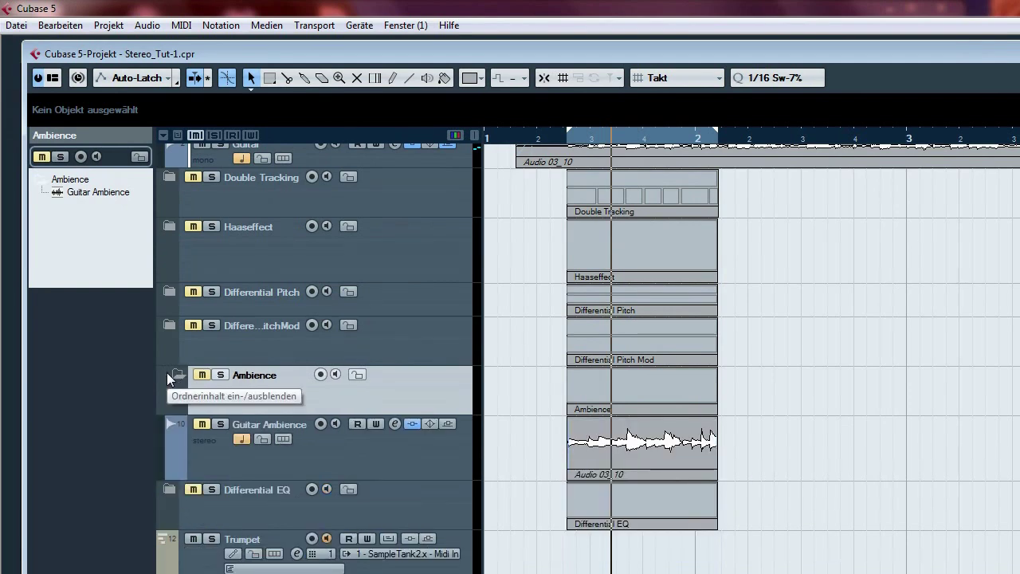
pyautogui.click(360, 455)
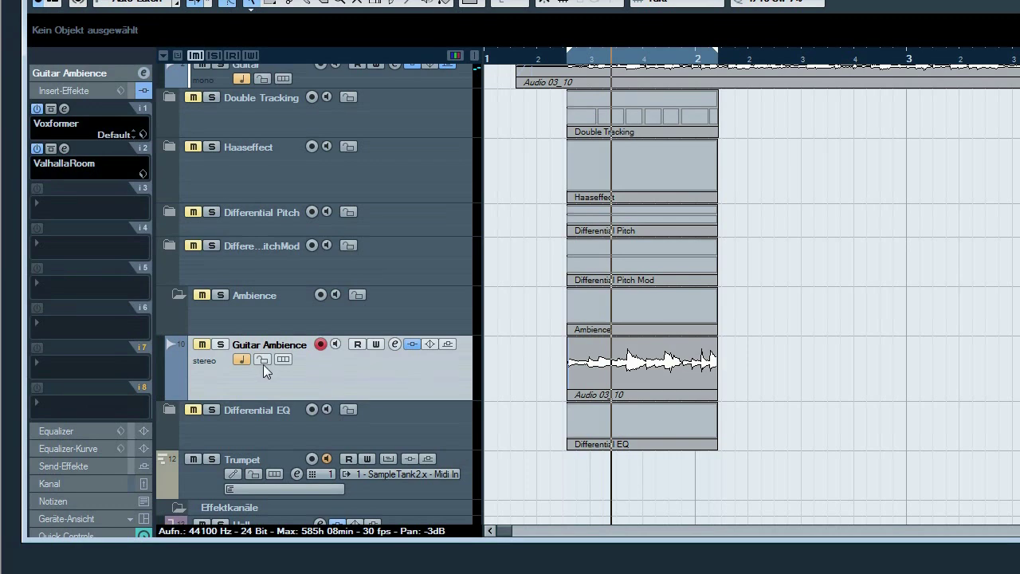
pyautogui.click(221, 346)
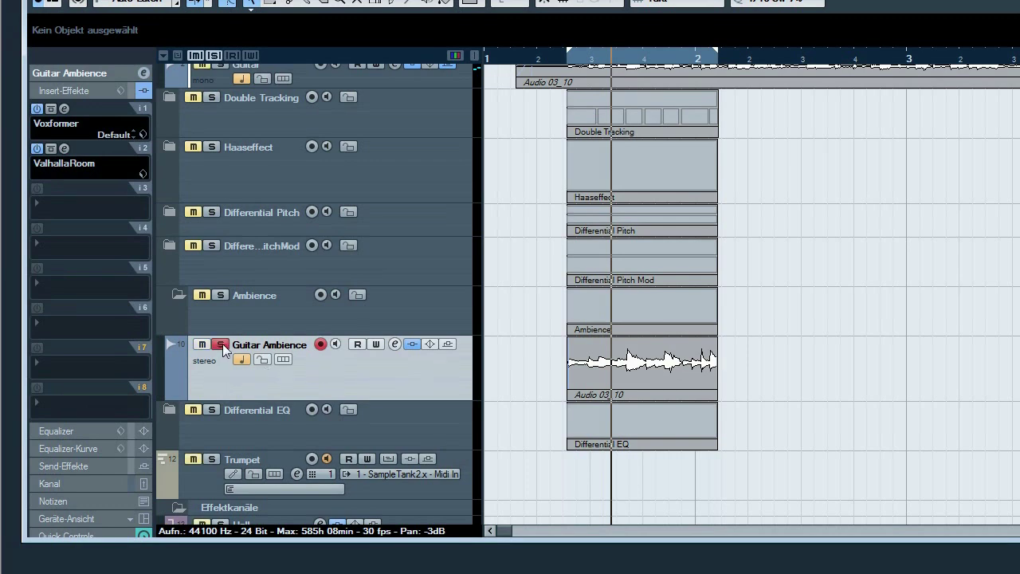
pyautogui.press('F3')
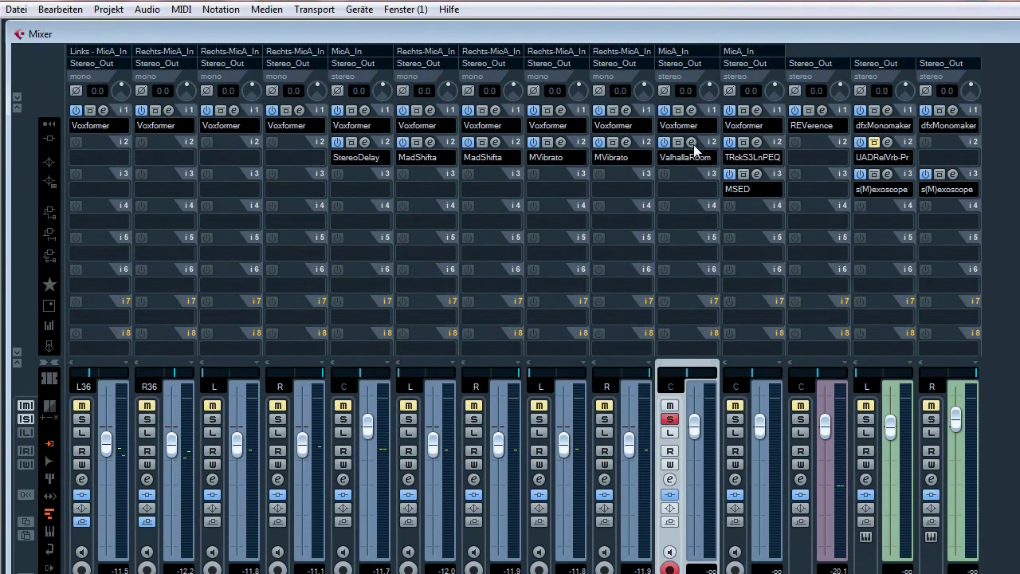
# Inspect the ValhallaRoom reverb settings on the Guitar Ambience channel, then close the plugin.
pyautogui.click(691, 78)
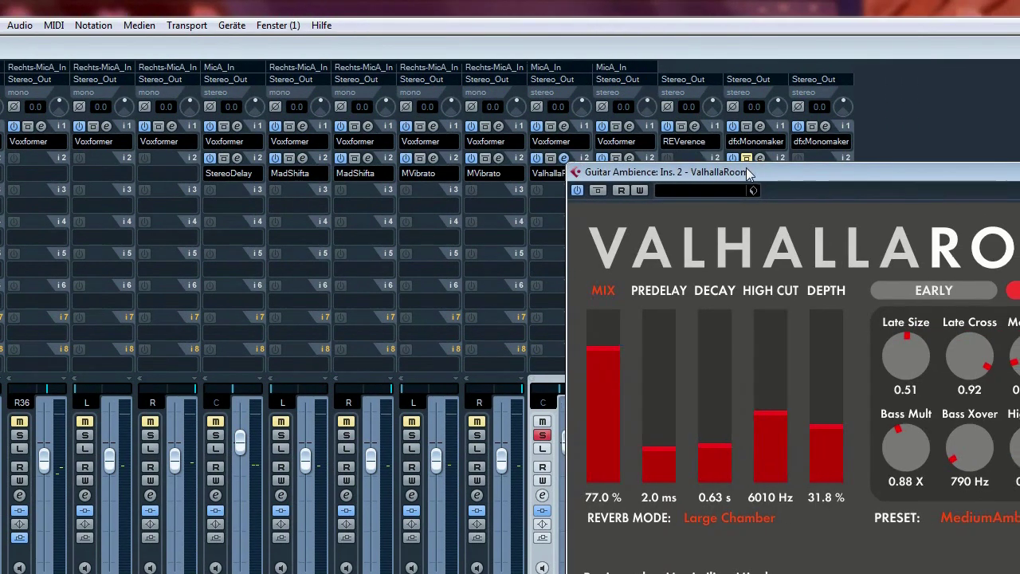
pyautogui.moveTo(819, 167); pyautogui.dragTo(522, 117)
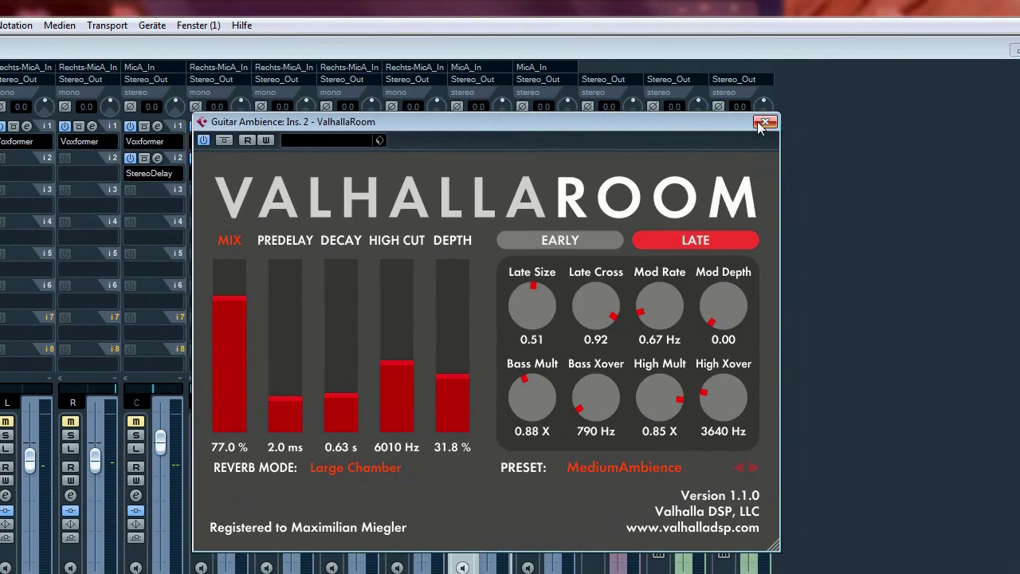
pyautogui.click(765, 124)
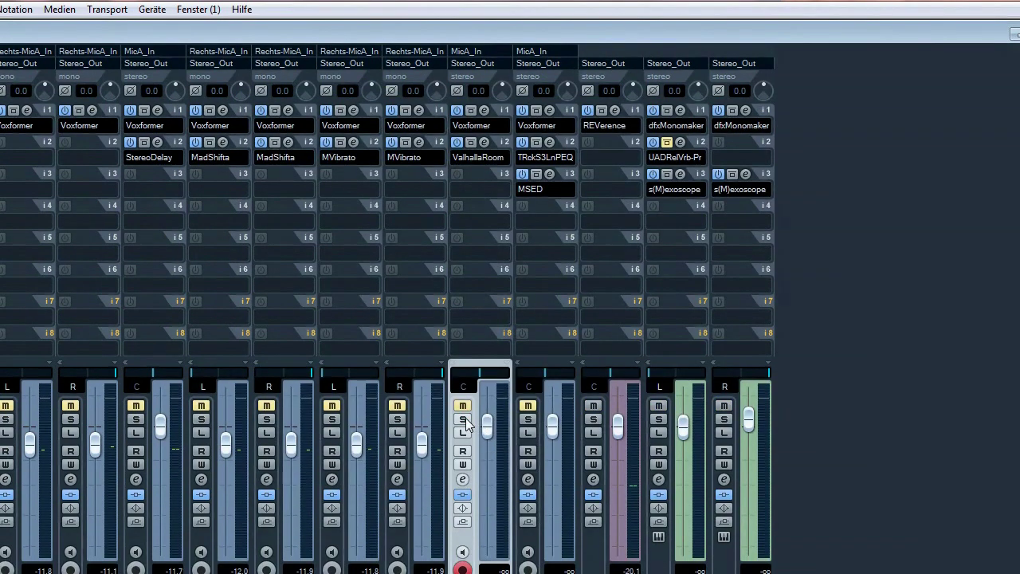
# Solo Guitar Ambience, bypass its ValhallaRoom reverb and open the Flux Stereo Tool on Stereo_Out.
pyautogui.click(465, 420)
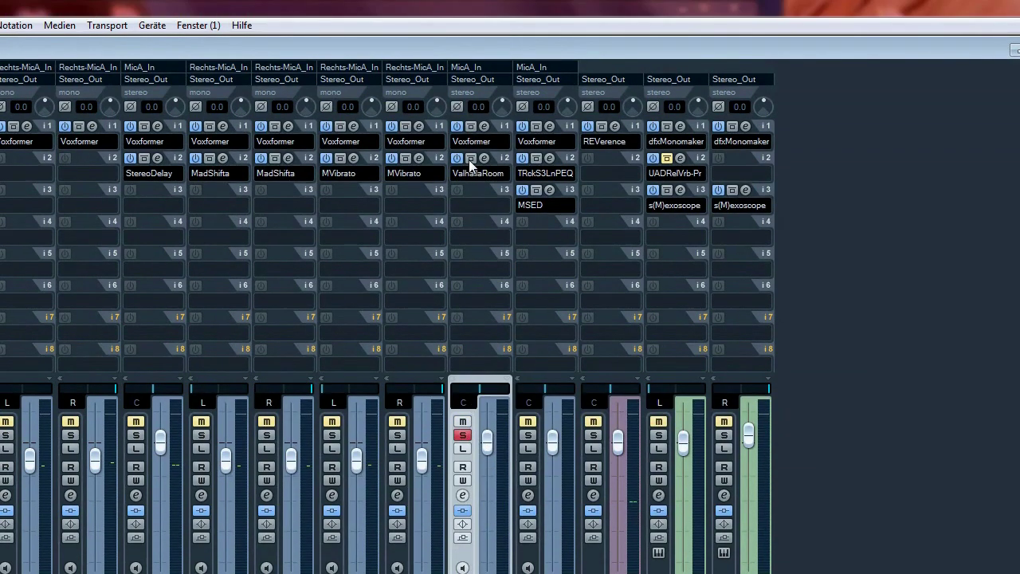
pyautogui.click(470, 158)
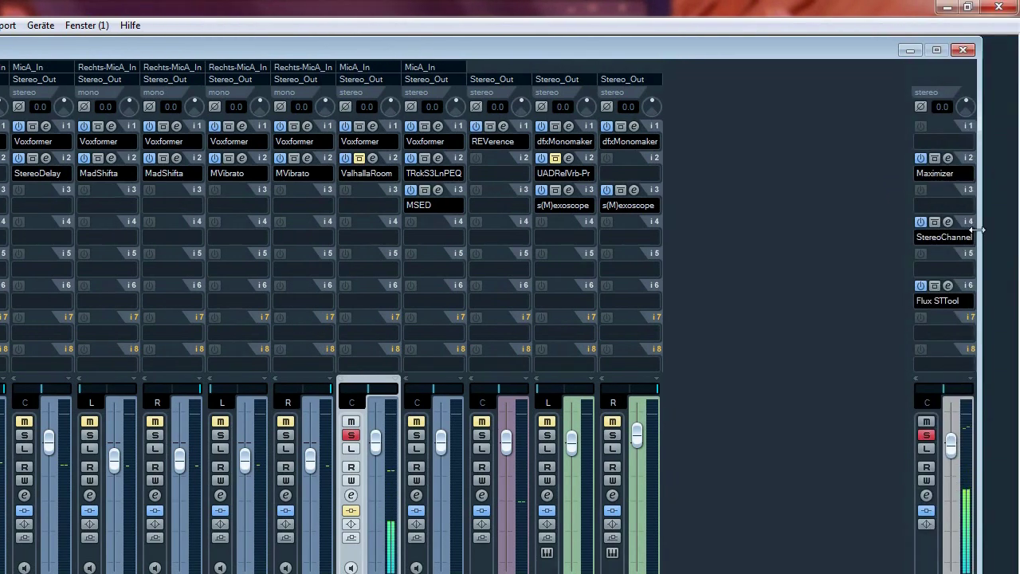
pyautogui.click(952, 296)
# Drag the Flux Stereo Tool window into view to see the ambience guitar's stereo trace.
pyautogui.moveTo(488, 64); pyautogui.dragTo(584, 78)
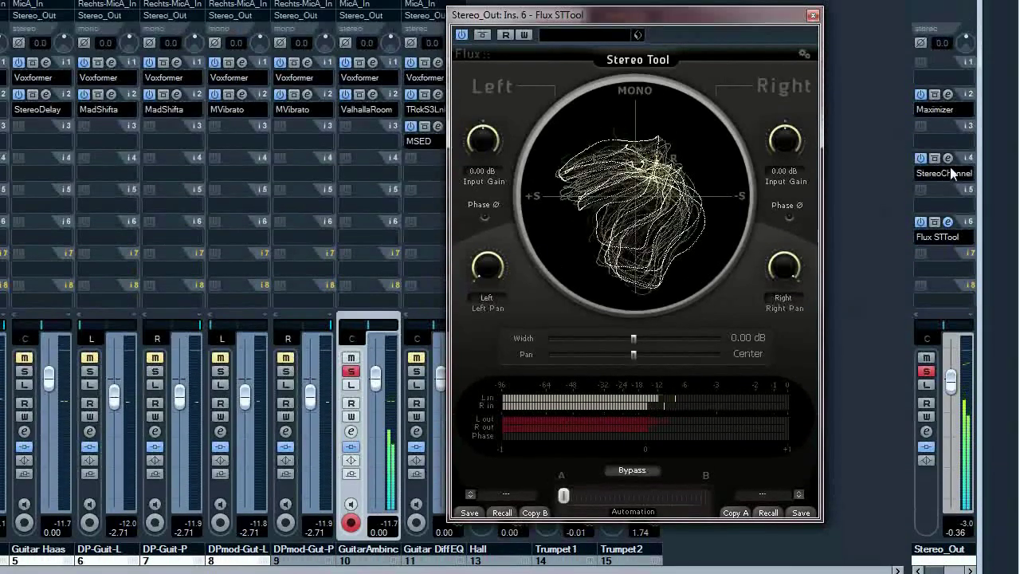
# Audition the ambience guitar in StereoChannel with the side signal muted, then restored, and close it.
pyautogui.click(947, 158)
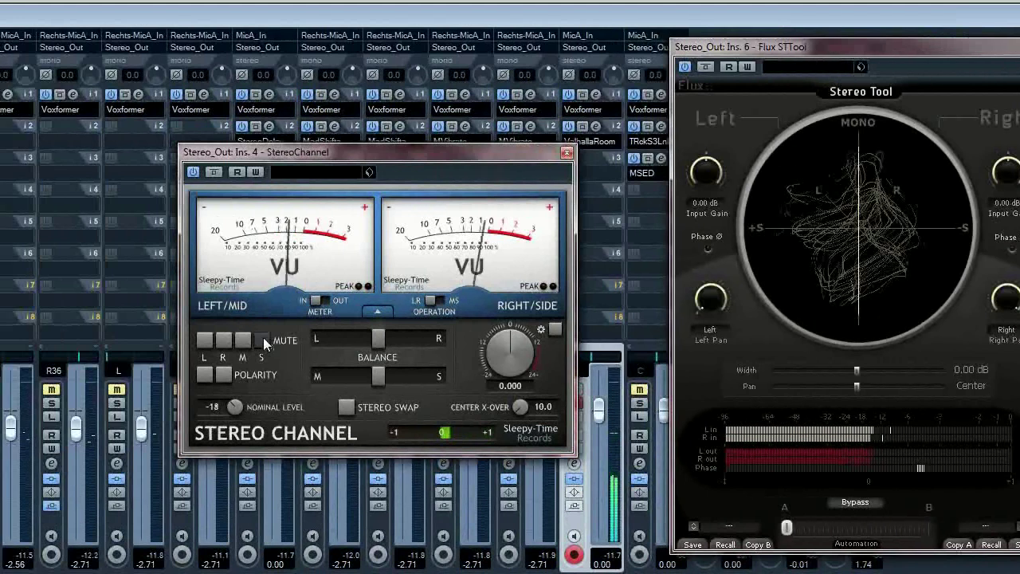
pyautogui.click(183, 339)
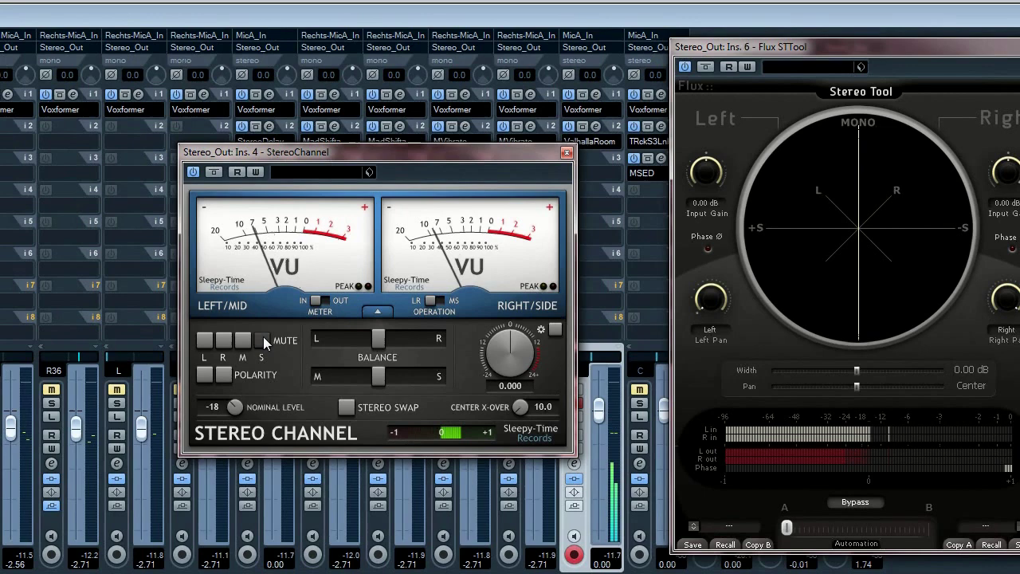
pyautogui.click(263, 339)
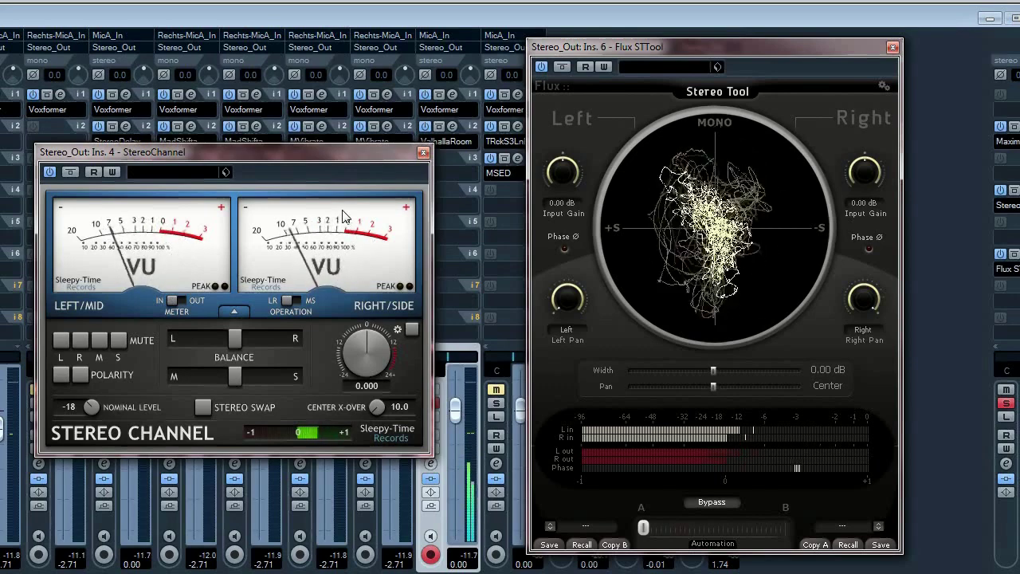
pyautogui.click(423, 153)
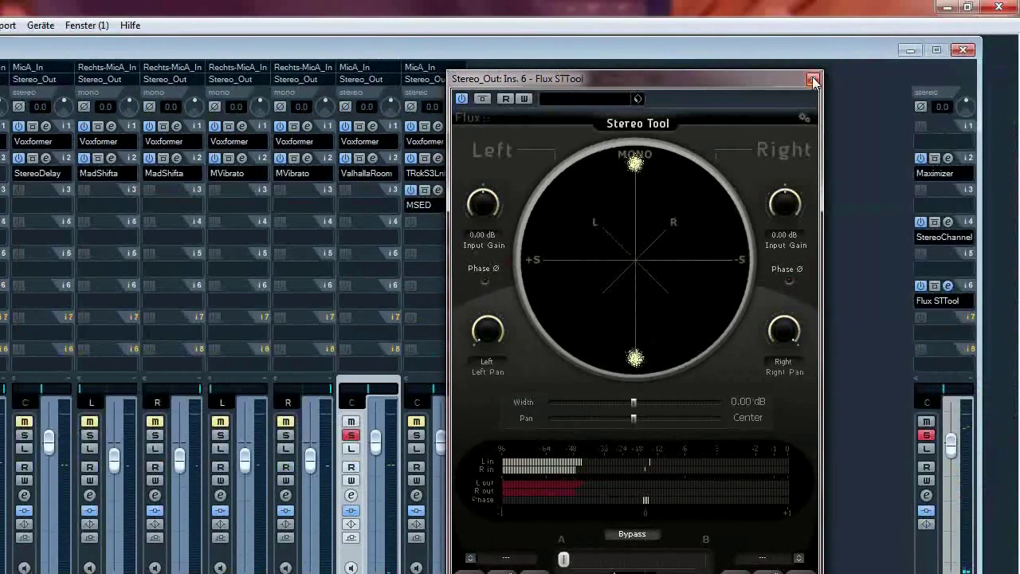
# Close the Flux Stereo Tool, unsolo Guitar Ambience and return to the project window.
pyautogui.click(893, 47)
pyautogui.click(351, 434)
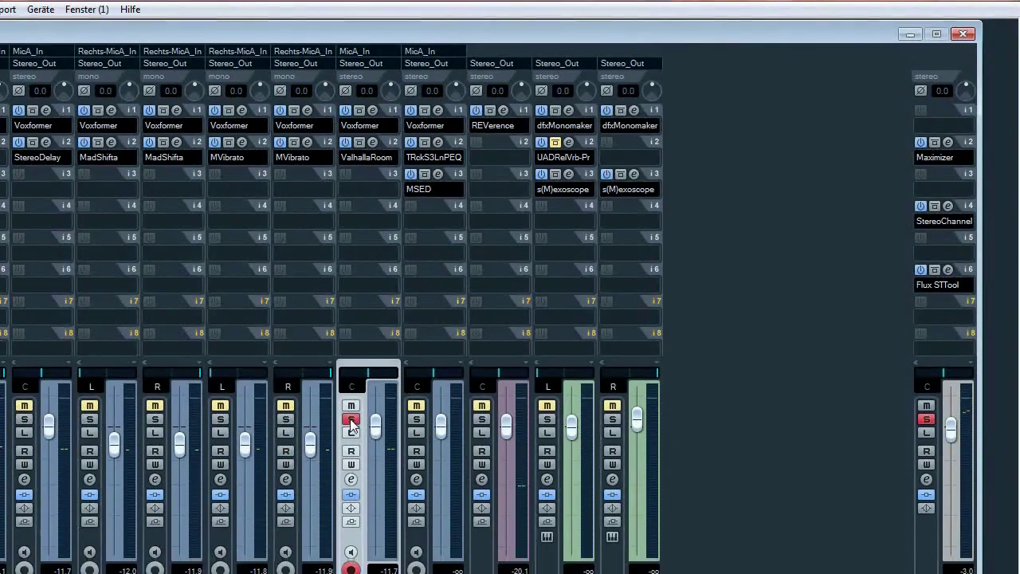
pyautogui.press('F3')
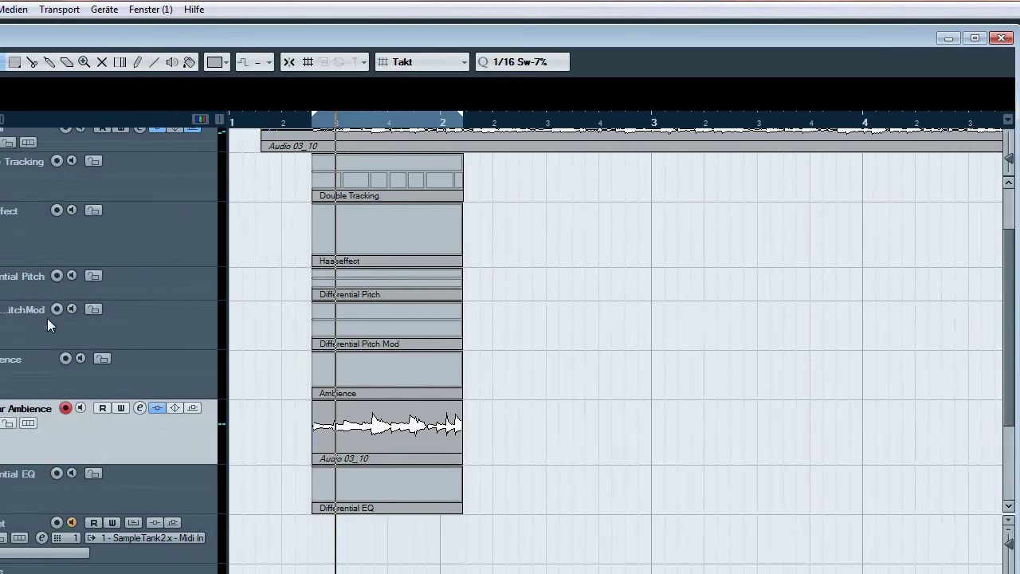
# Expand the Differential EQ folder, select Guitar DiffEQ, and solo it in the mixer.
pyautogui.scroll(-2, 267, 397)
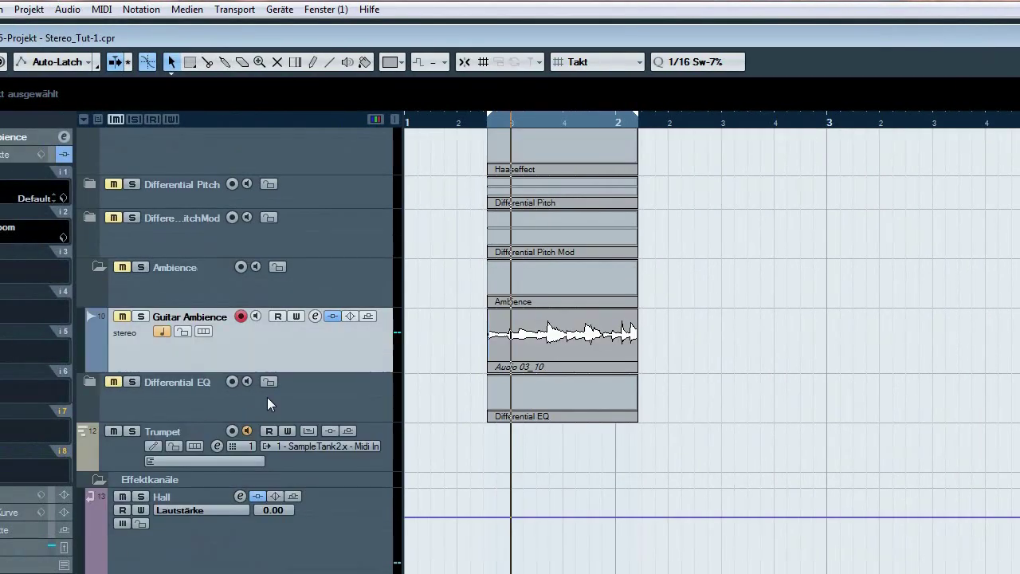
pyautogui.click(349, 395)
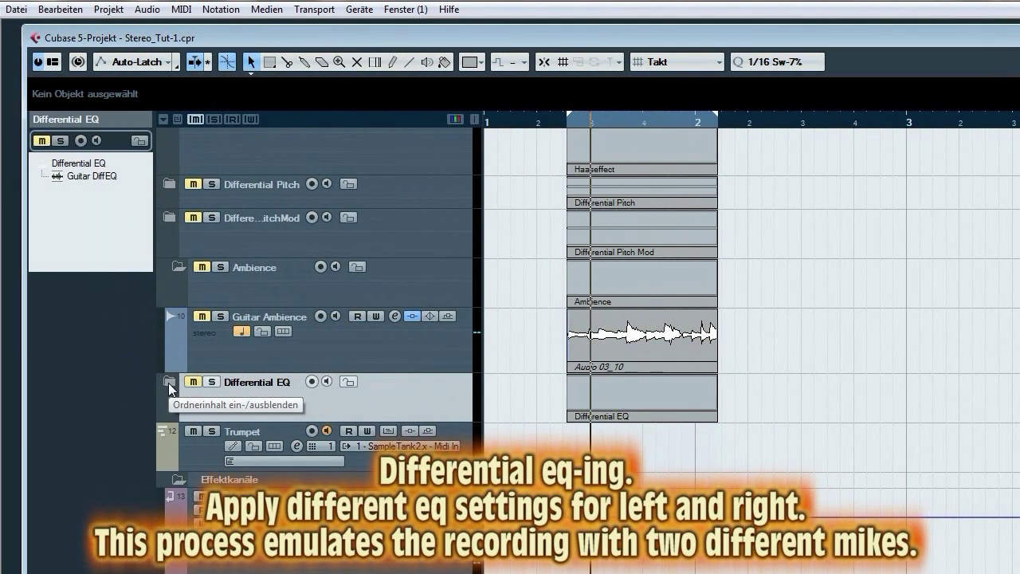
pyautogui.click(169, 387)
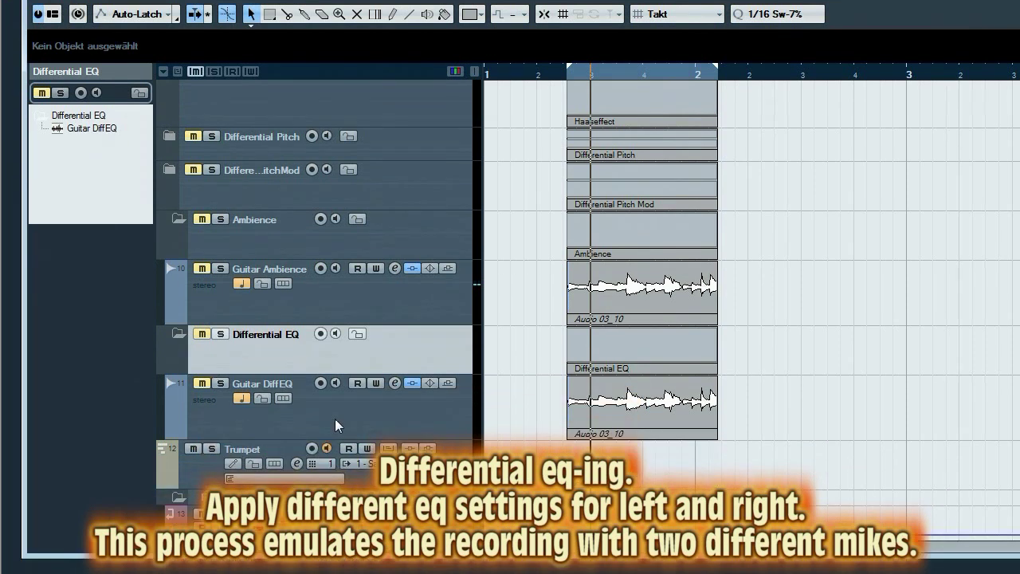
pyautogui.click(335, 473)
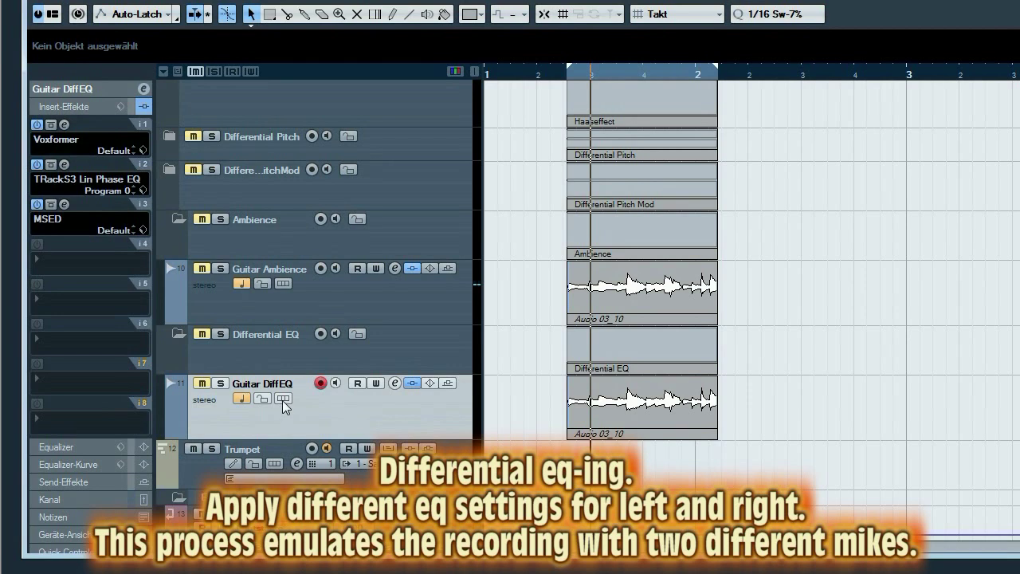
pyautogui.press('F3')
pyautogui.click(736, 370)
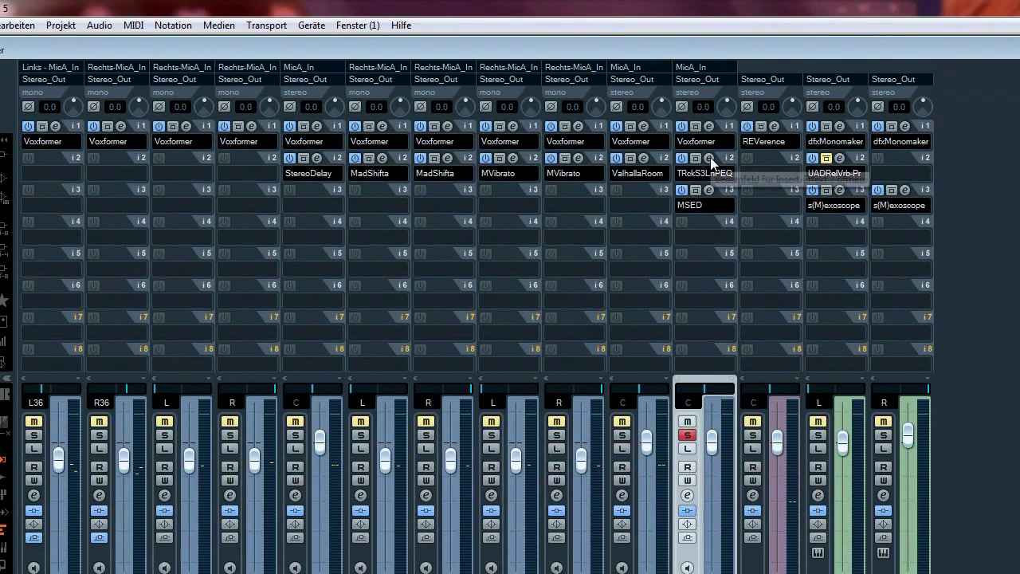
pyautogui.click(709, 158)
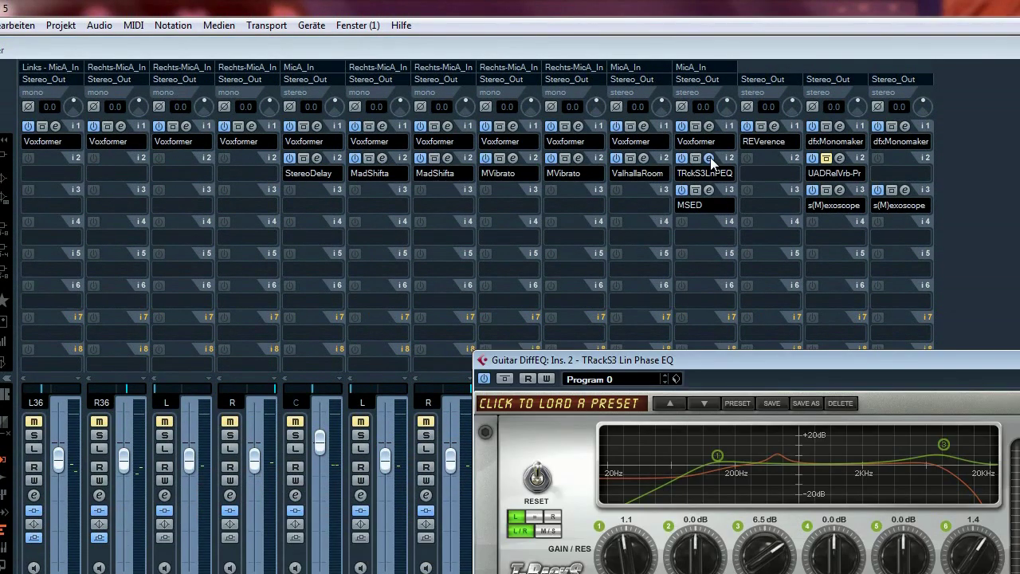
pyautogui.moveTo(715, 360); pyautogui.dragTo(469, 141)
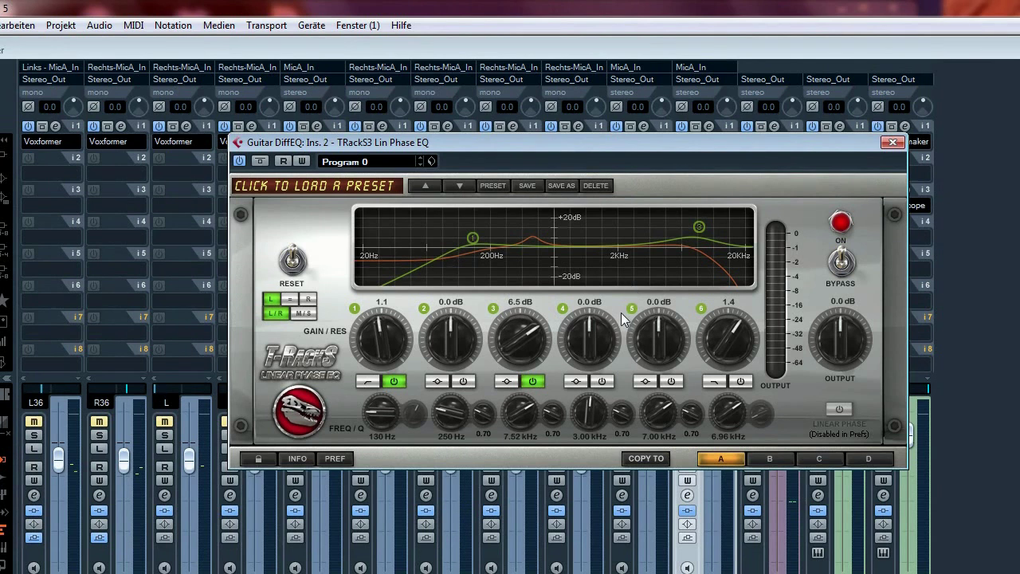
pyautogui.moveTo(736, 141); pyautogui.dragTo(675, 126)
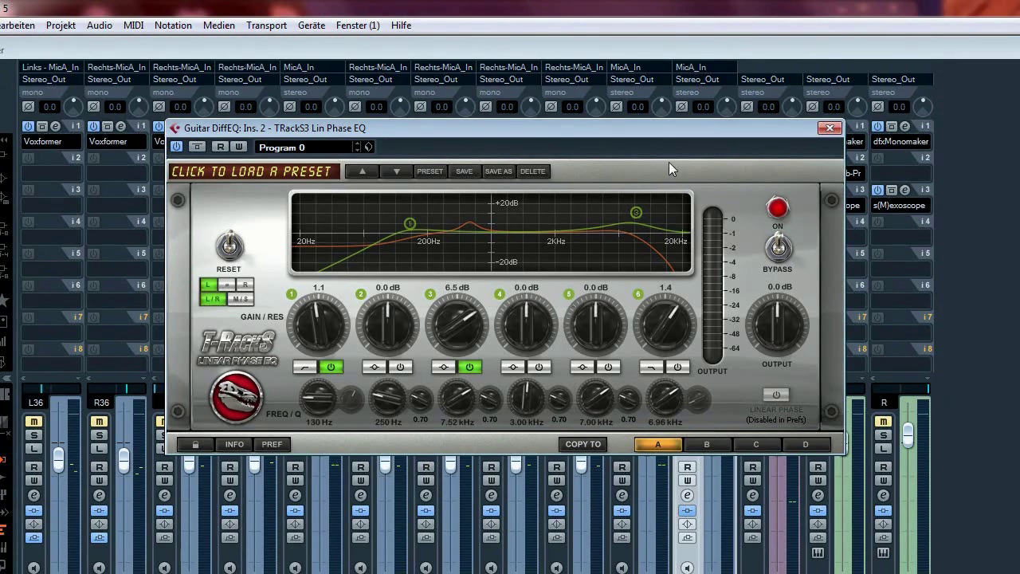
pyautogui.moveTo(691, 126); pyautogui.dragTo(687, 128)
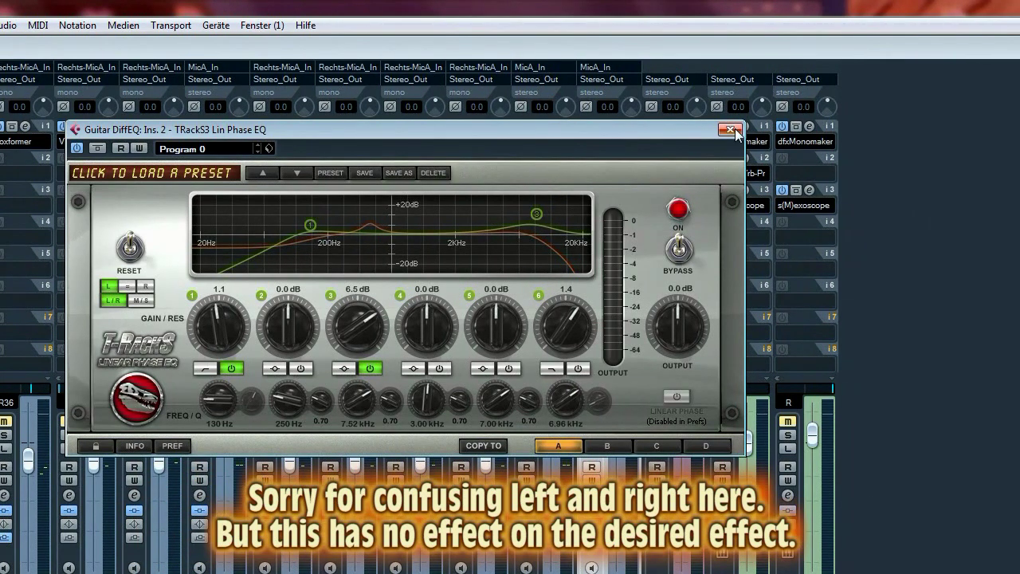
pyautogui.click(730, 130)
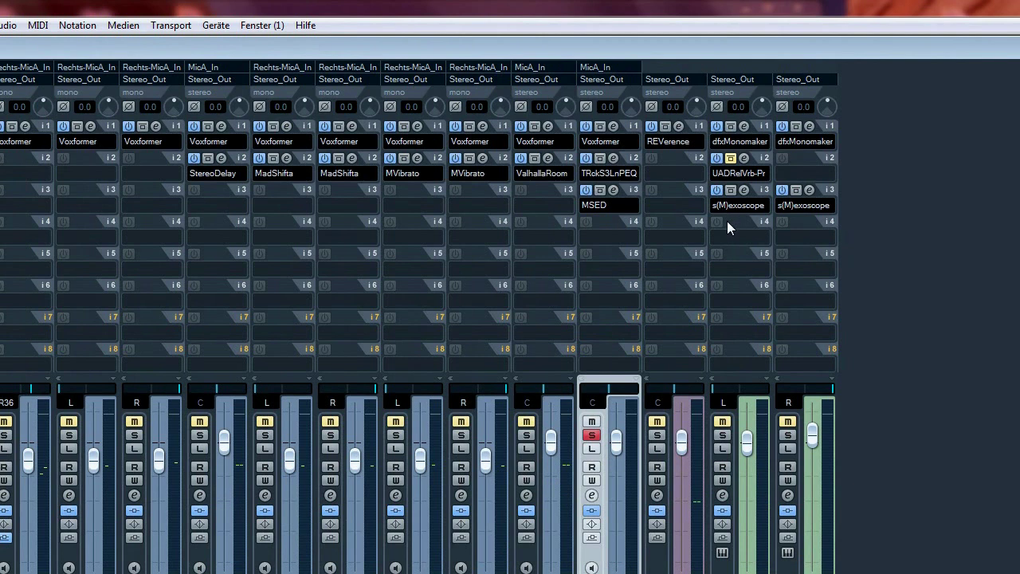
pyautogui.click(613, 190)
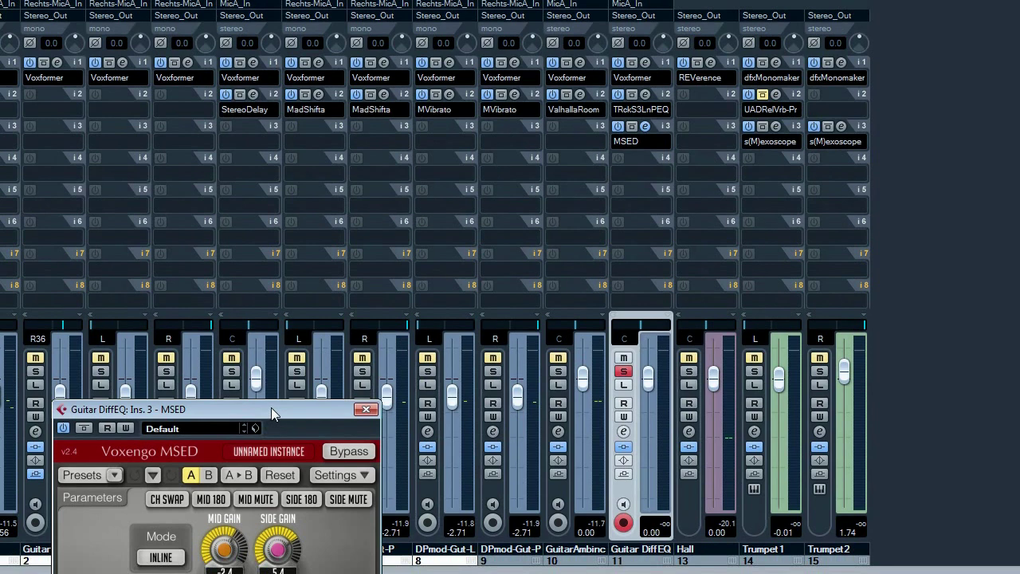
pyautogui.moveTo(240, 471); pyautogui.dragTo(299, 386)
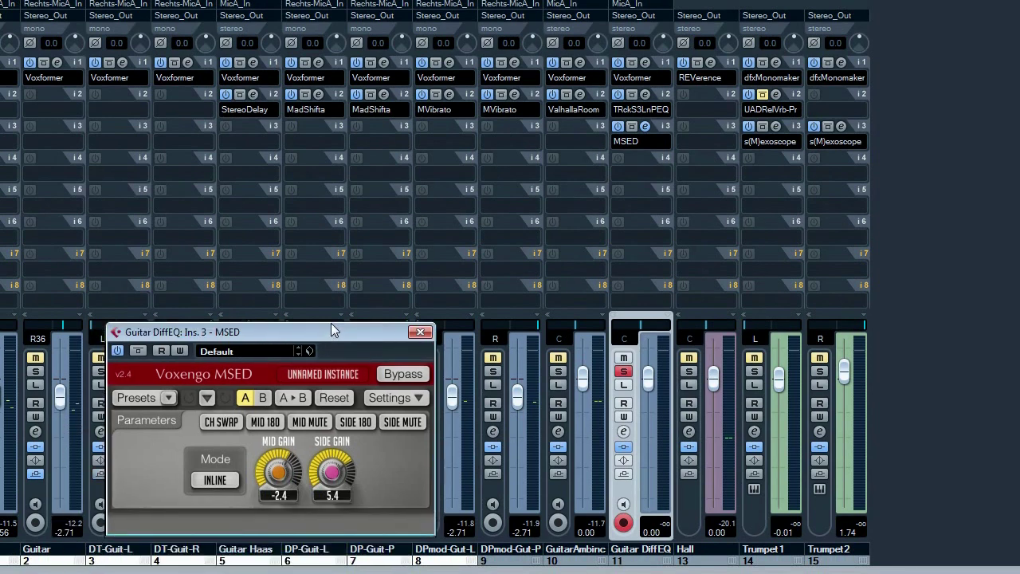
pyautogui.moveTo(331, 323); pyautogui.dragTo(361, 268)
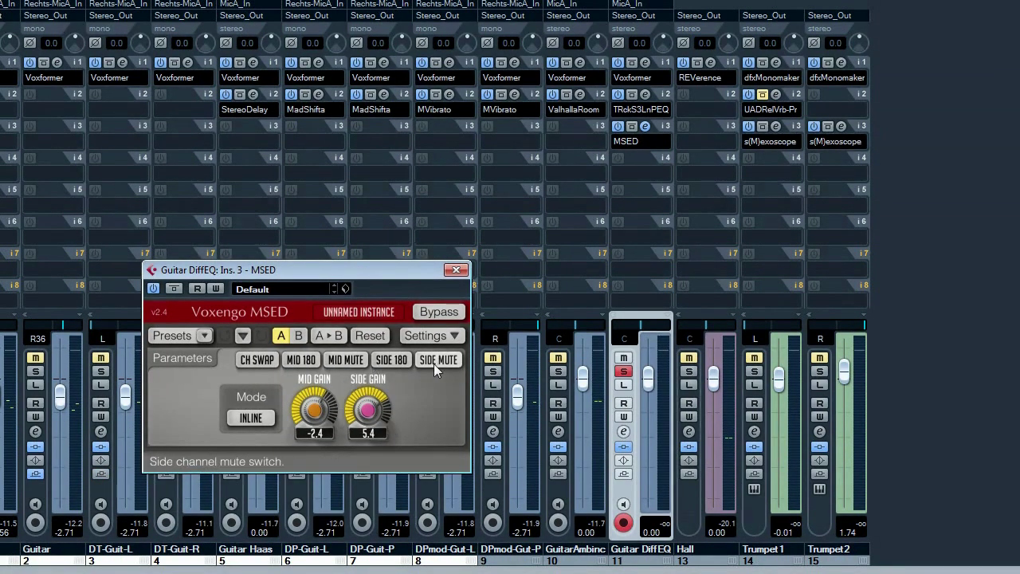
pyautogui.click(462, 270)
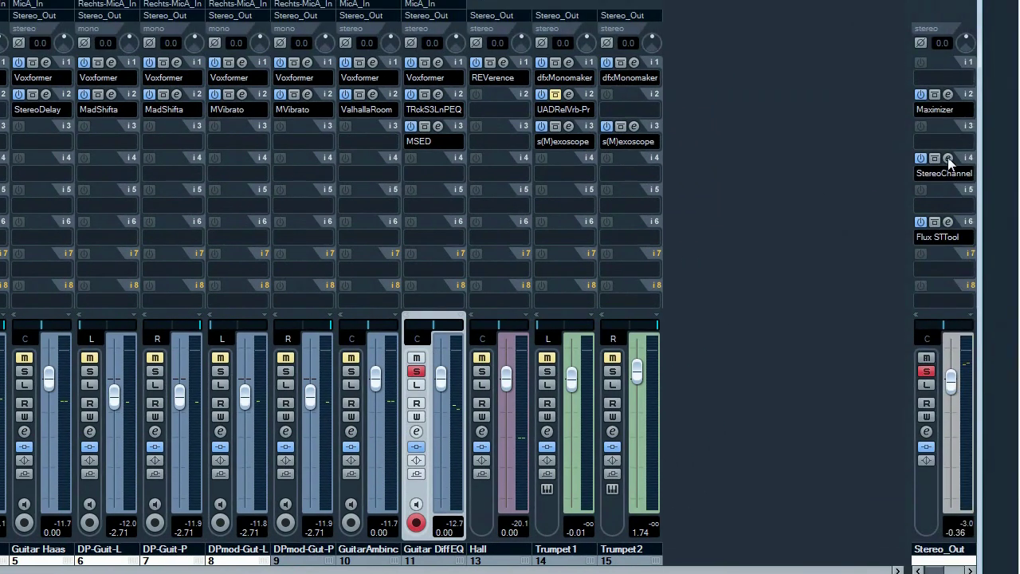
# Open StereoChannel and Flux Stereo Tool on Stereo_Out and start playback of the mix.
pyautogui.click(947, 159)
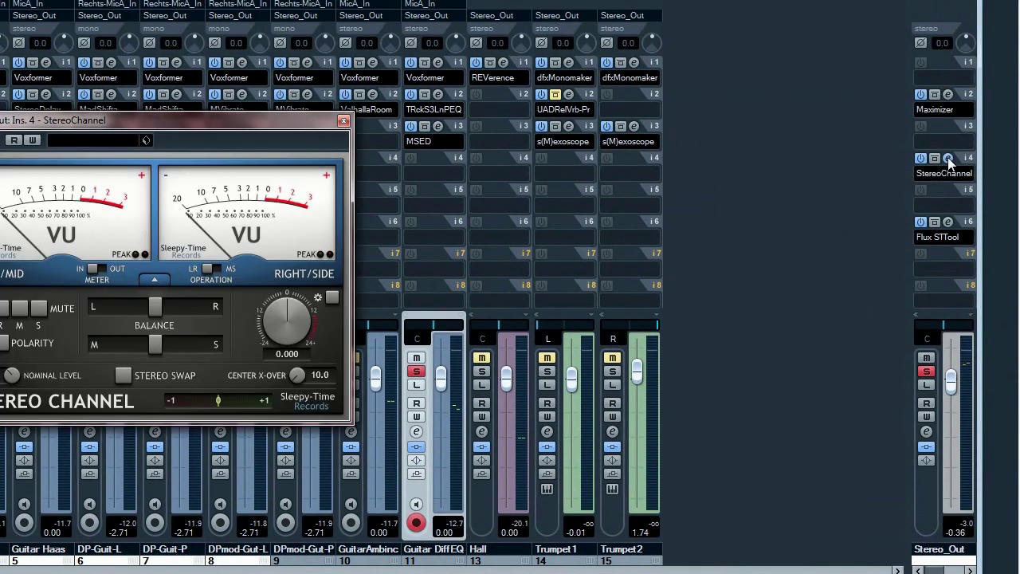
pyautogui.click(948, 223)
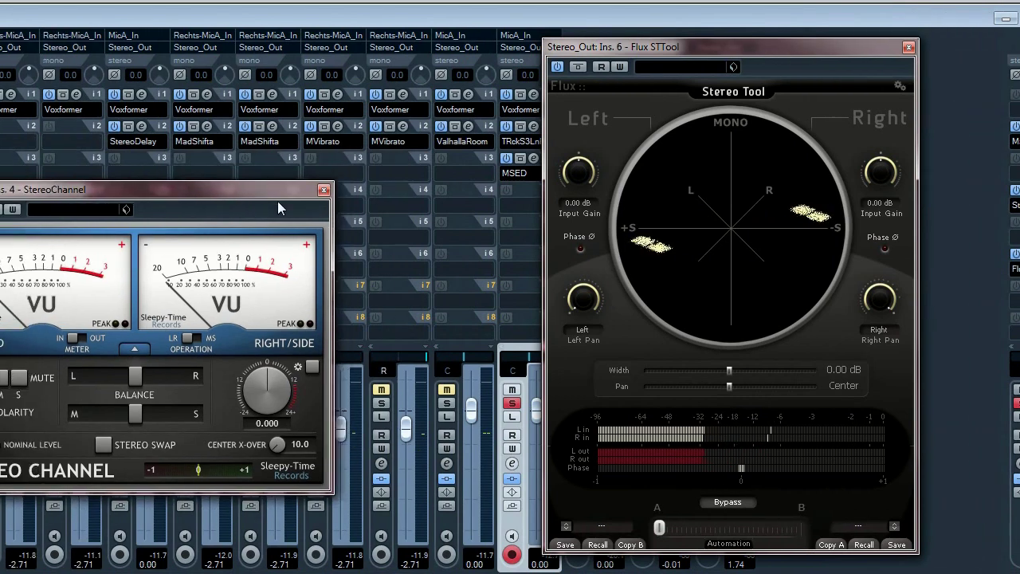
pyautogui.press('space')
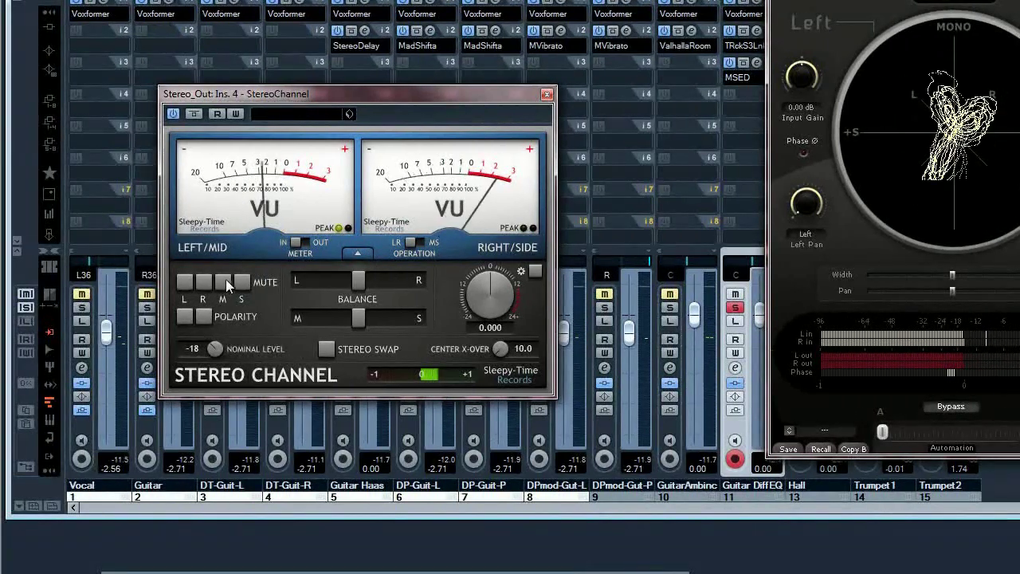
# Compare the mix with the side signal muted and restored, then close StereoChannel.
pyautogui.click(241, 282)
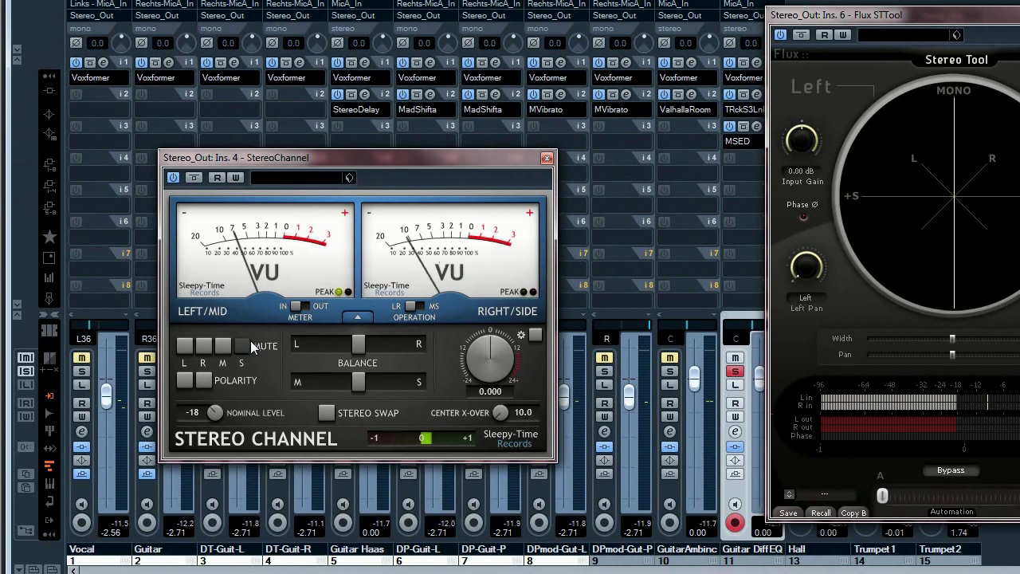
pyautogui.click(241, 345)
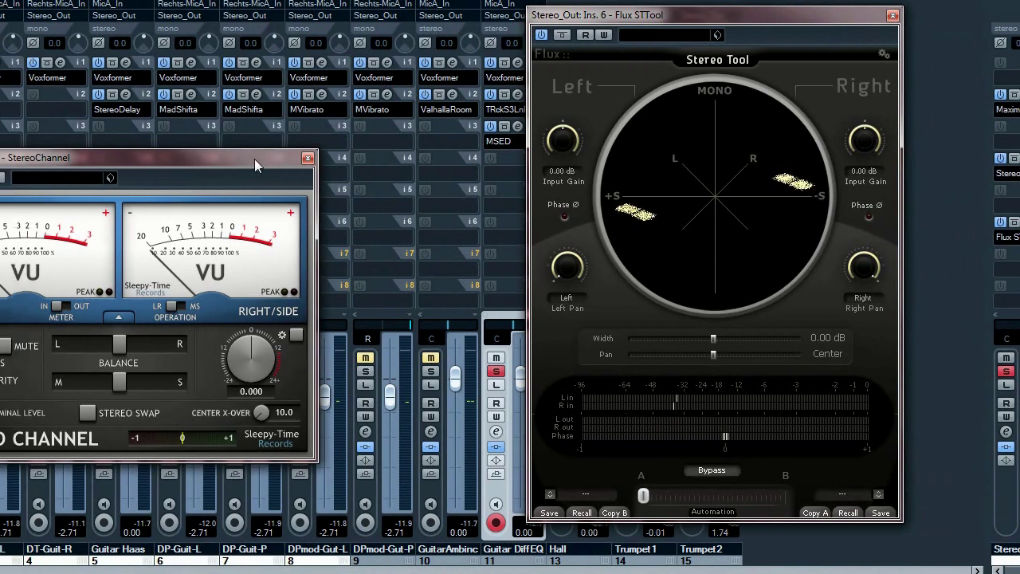
pyautogui.moveTo(254, 159); pyautogui.dragTo(335, 157)
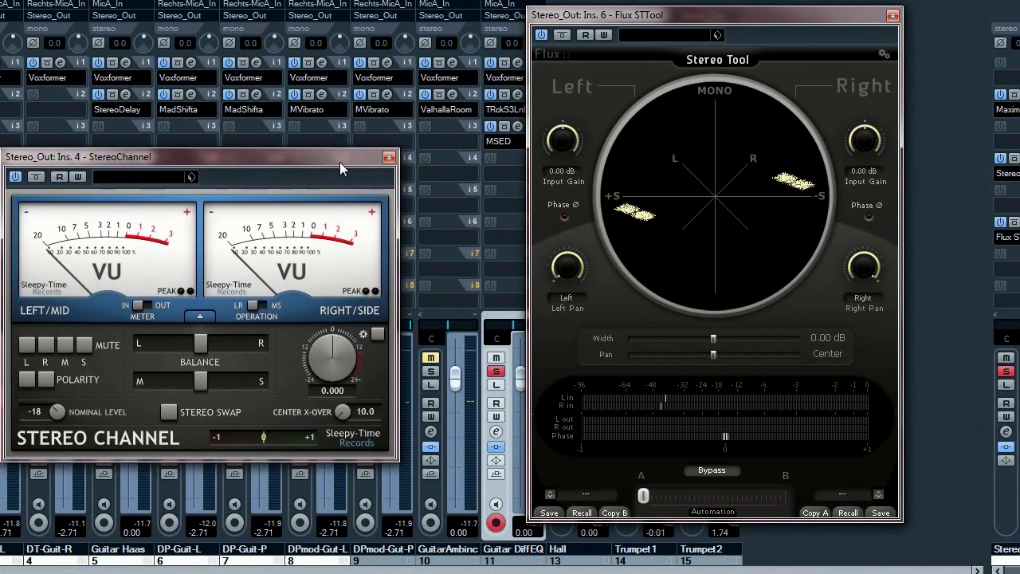
pyautogui.click(389, 157)
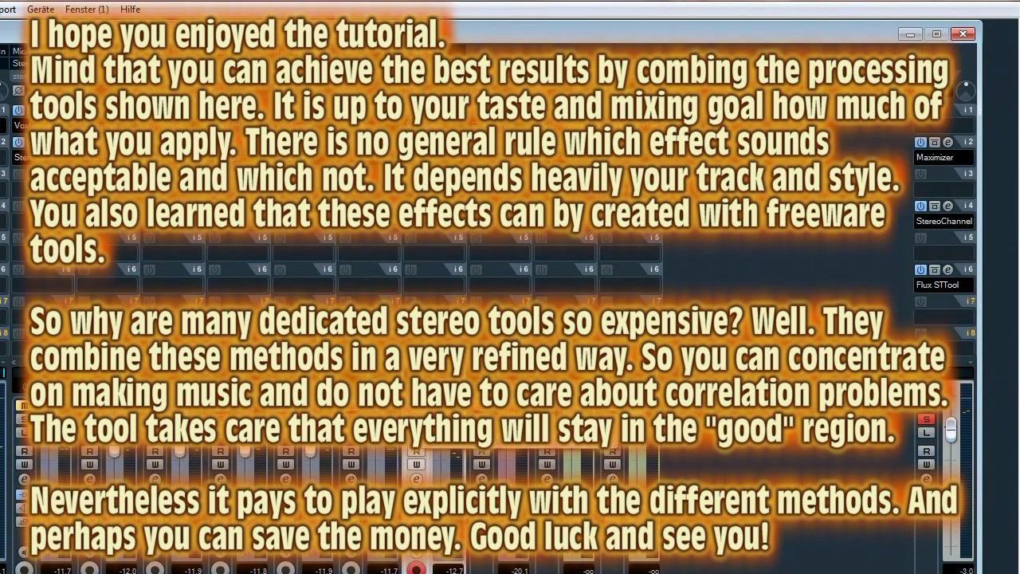
# Return to the project window and select the Haaseffect track at the top of the list.
pyautogui.press('F3')
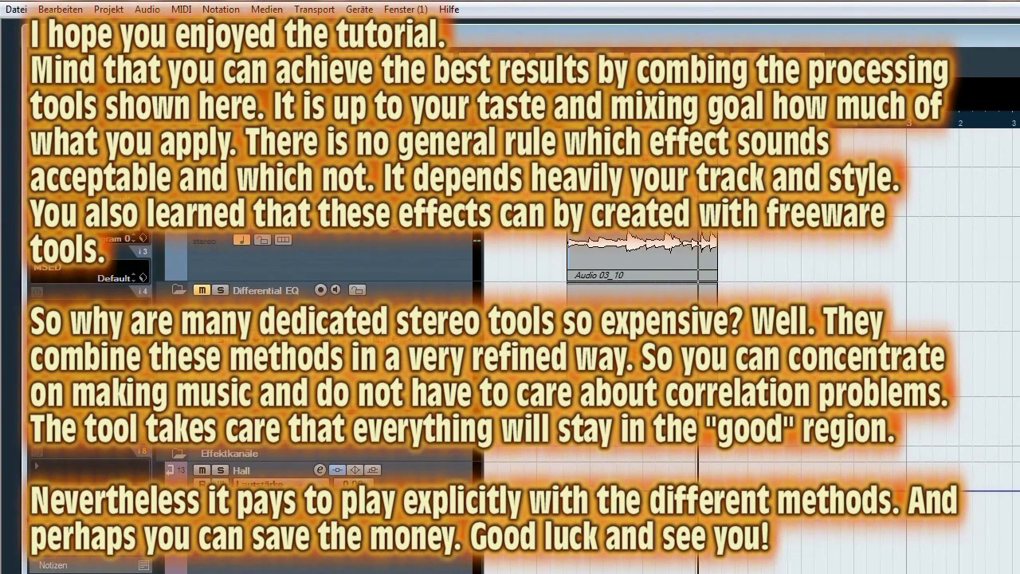
pyautogui.scroll(-3, 90, 359)
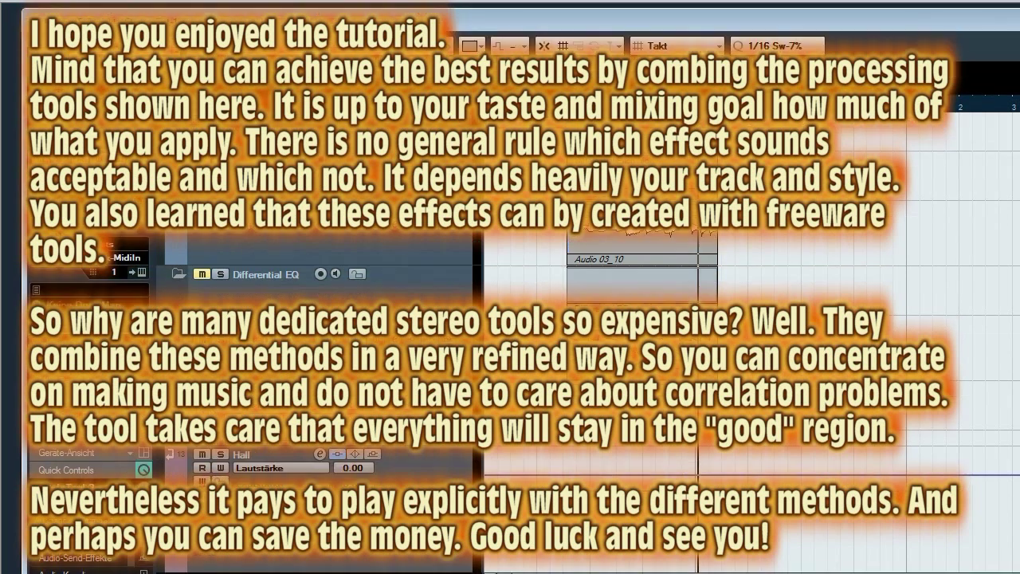
pyautogui.scroll(3, 319, 358)
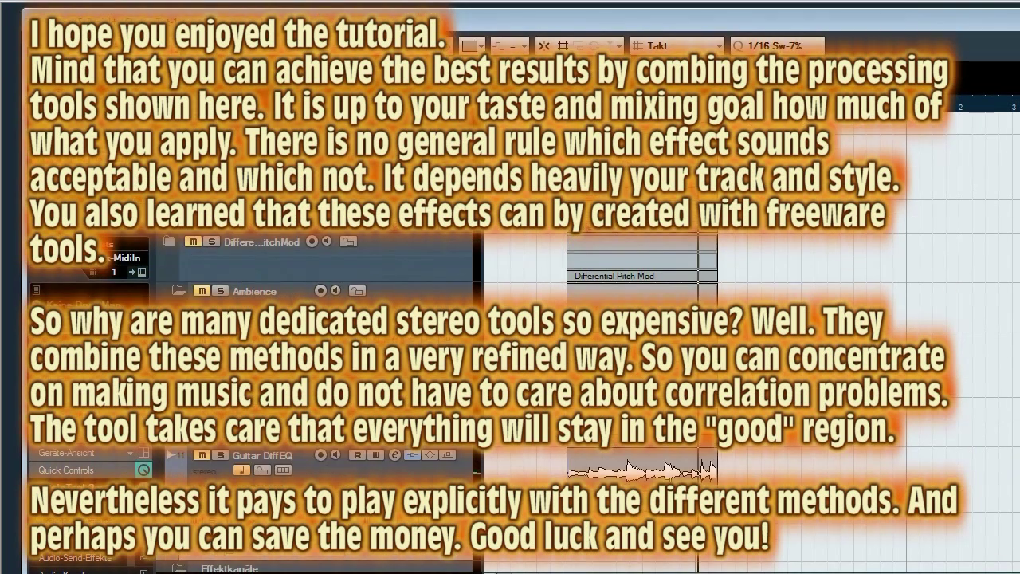
pyautogui.scroll(1, 319, 359)
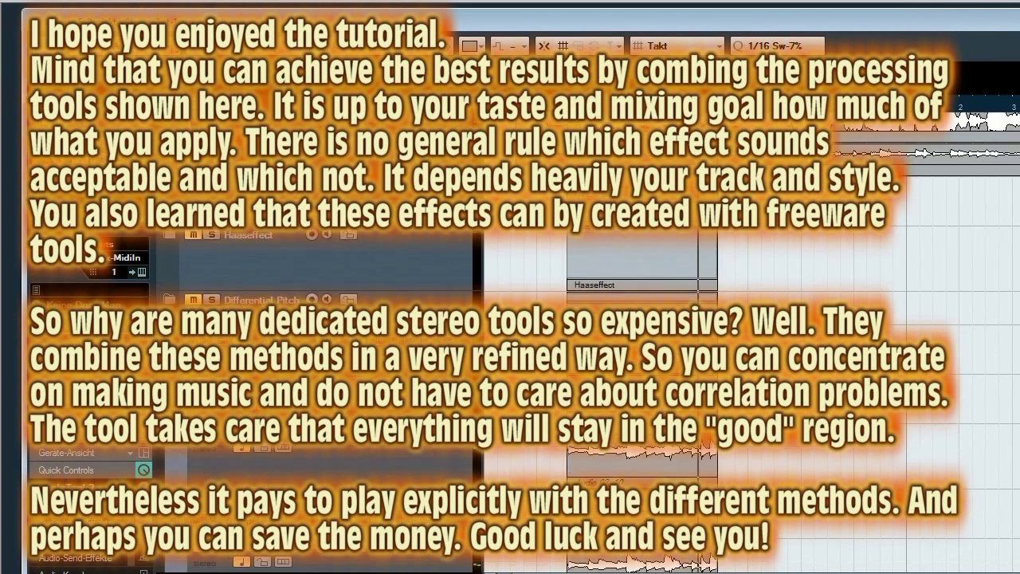
pyautogui.click(285, 258)
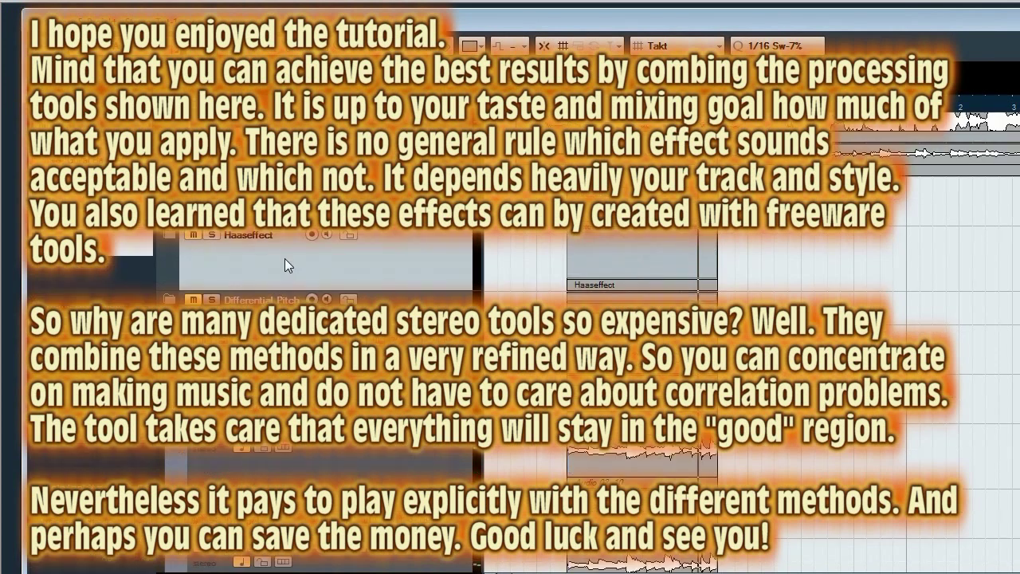